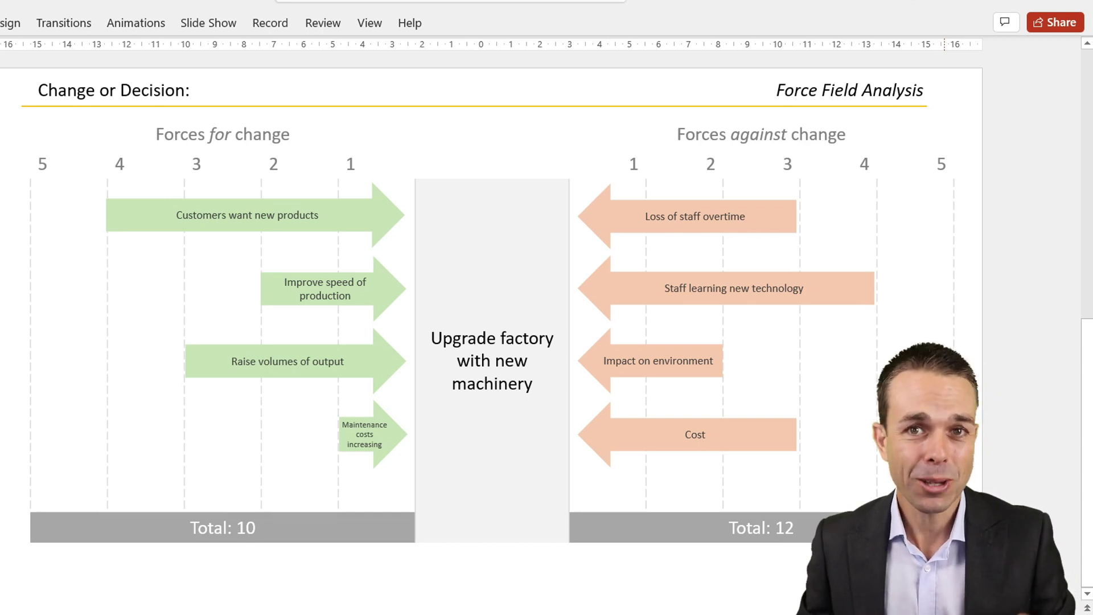
Extend all four green 'for' arrows to the 5 gridline and change the left total to 'Total: 20'
{"action": "left_click", "coordinate": [522, 355]}
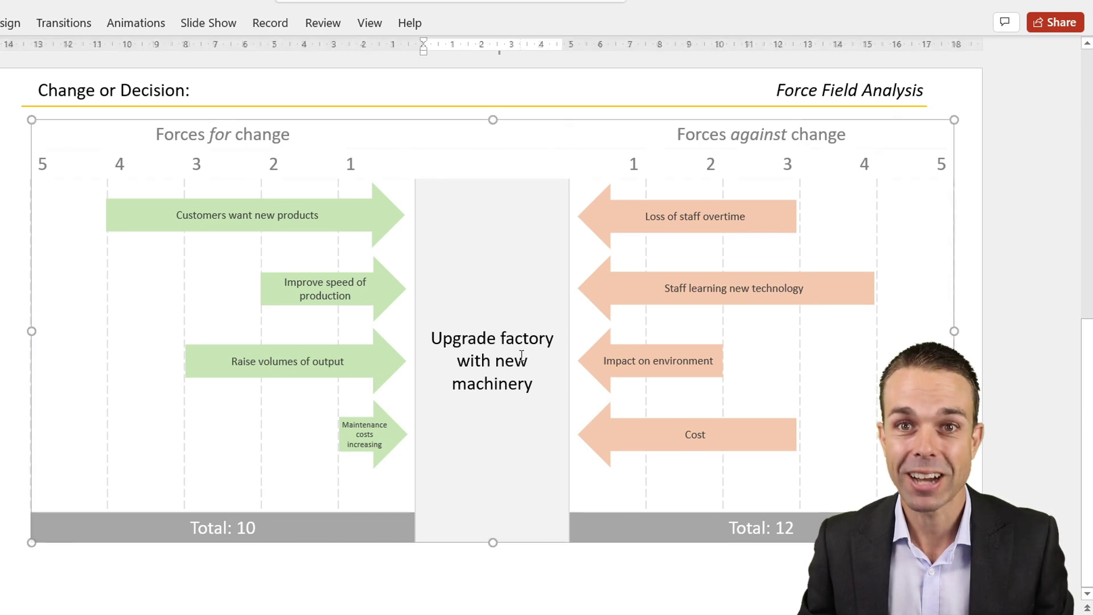
{"action": "triple_click", "coordinate": [521, 356]}
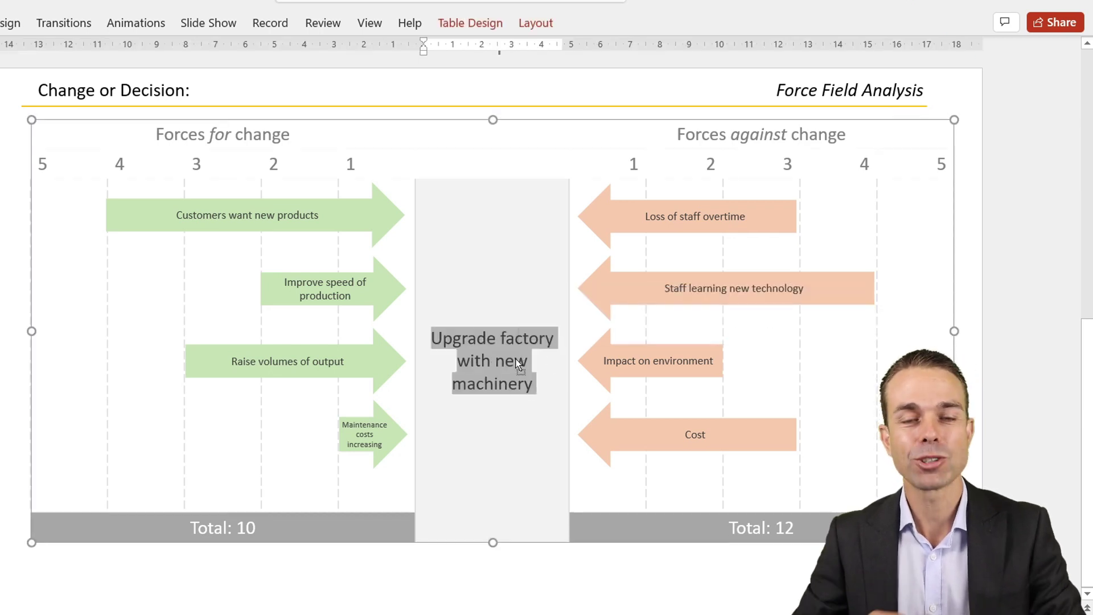
{"action": "left_click", "coordinate": [517, 361]}
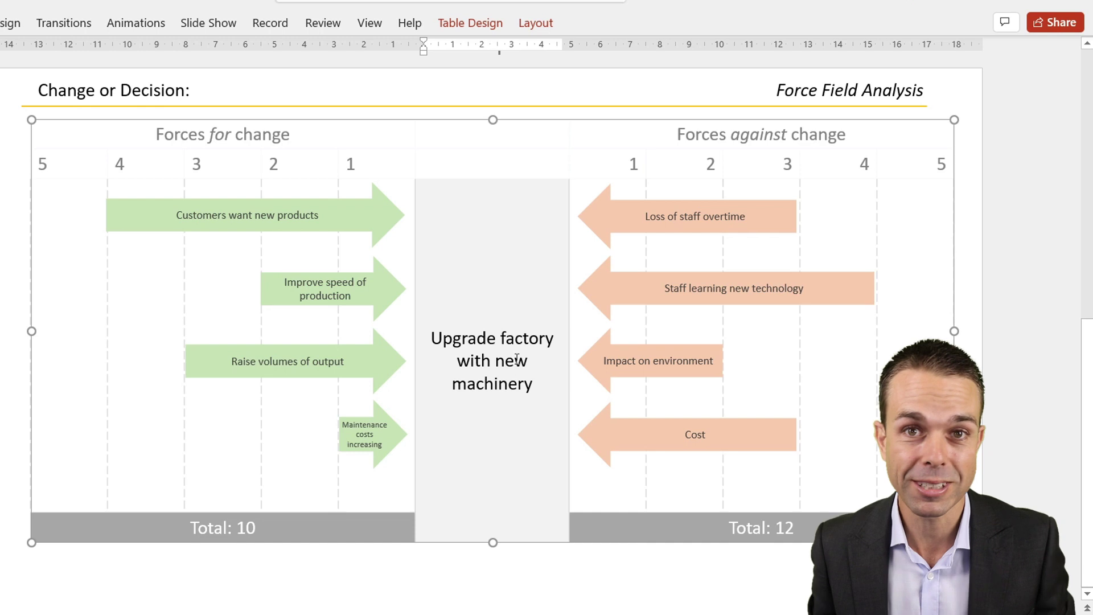
{"action": "triple_click", "coordinate": [261, 136]}
{"action": "key", "text": "Left"}
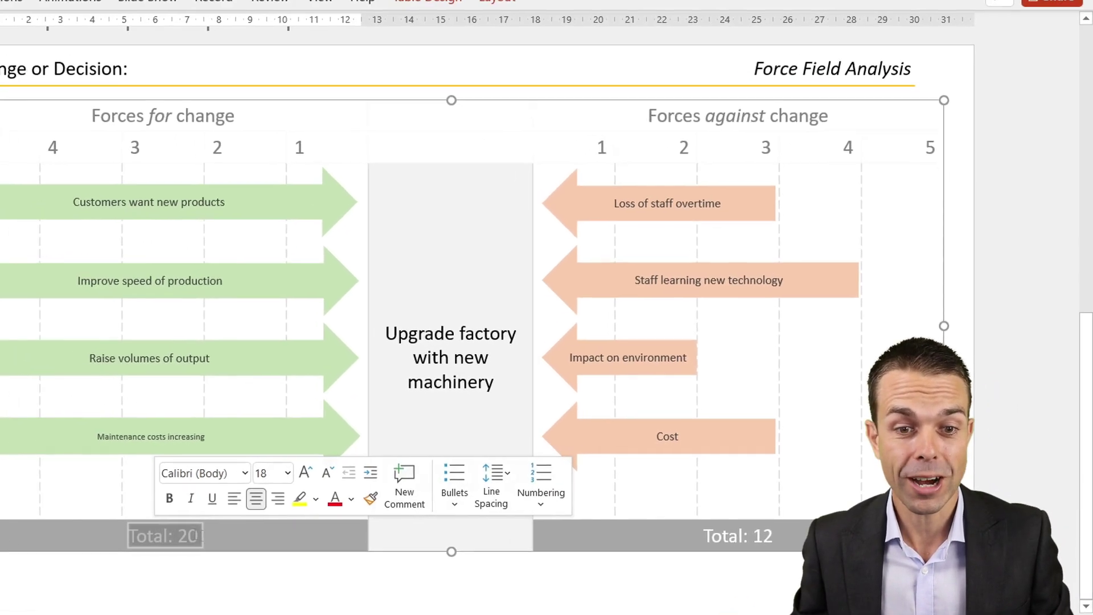
{"action": "left_click", "coordinate": [214, 540]}
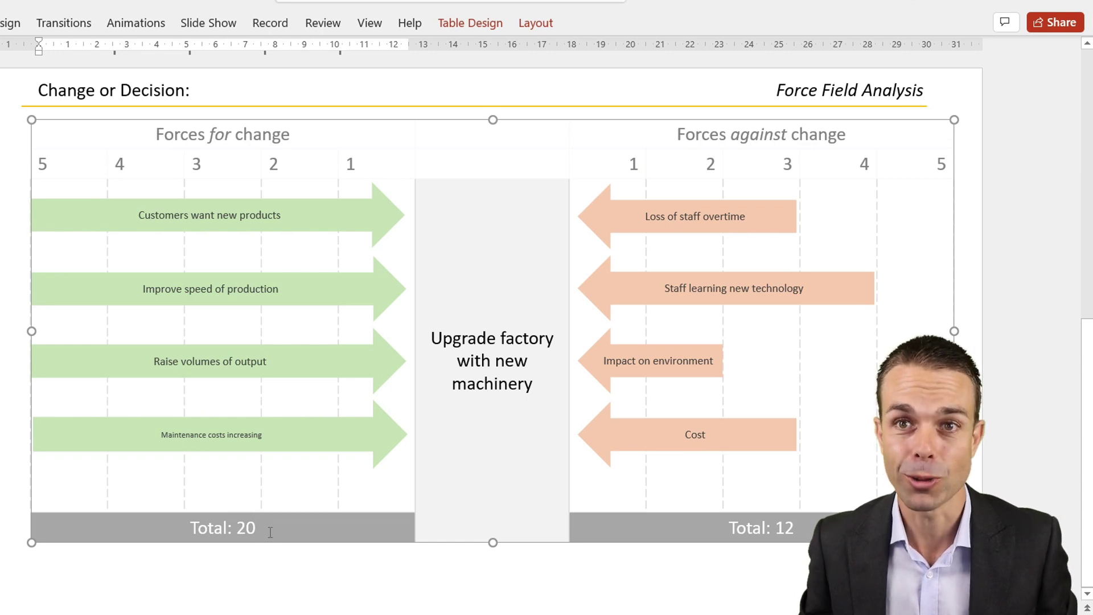
{"action": "left_click", "coordinate": [719, 579]}
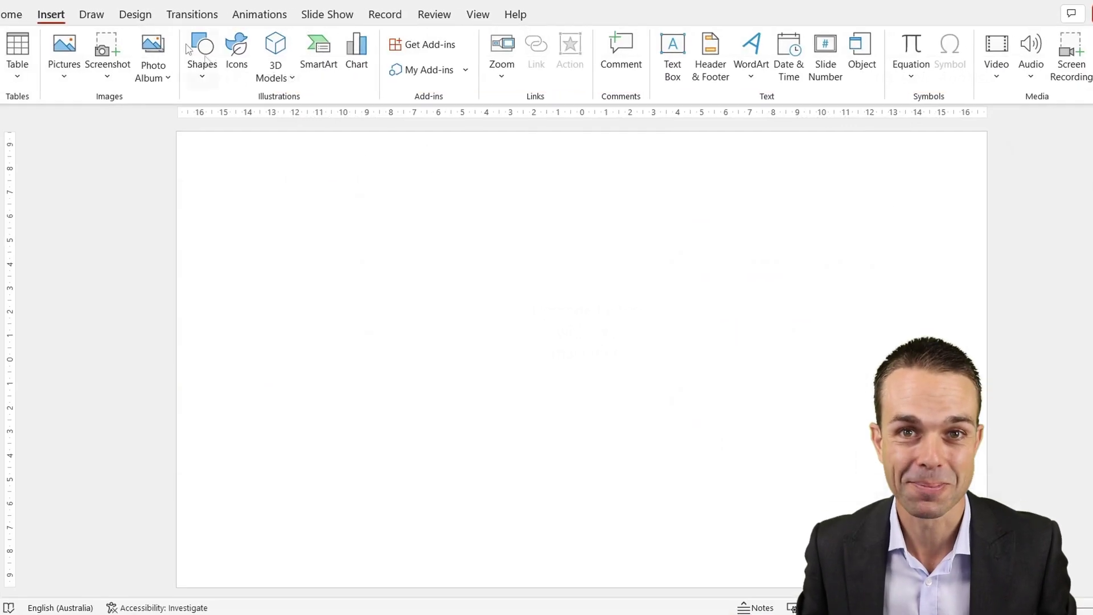
Draw a straight horizontal line across the top of the blank slide
{"action": "left_click", "coordinate": [217, 79]}
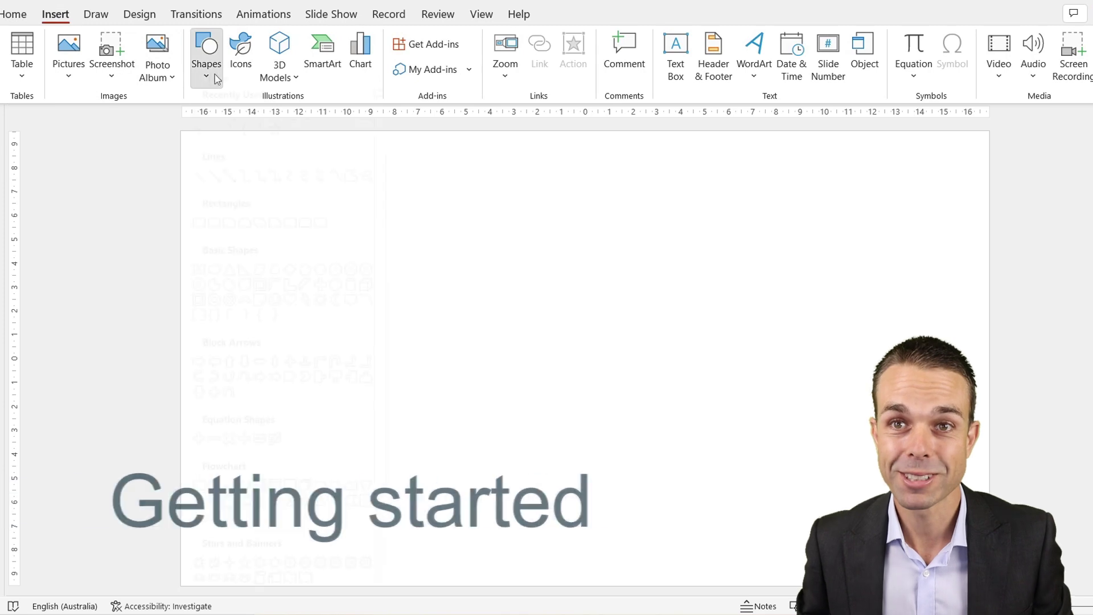
{"action": "left_click", "coordinate": [214, 114]}
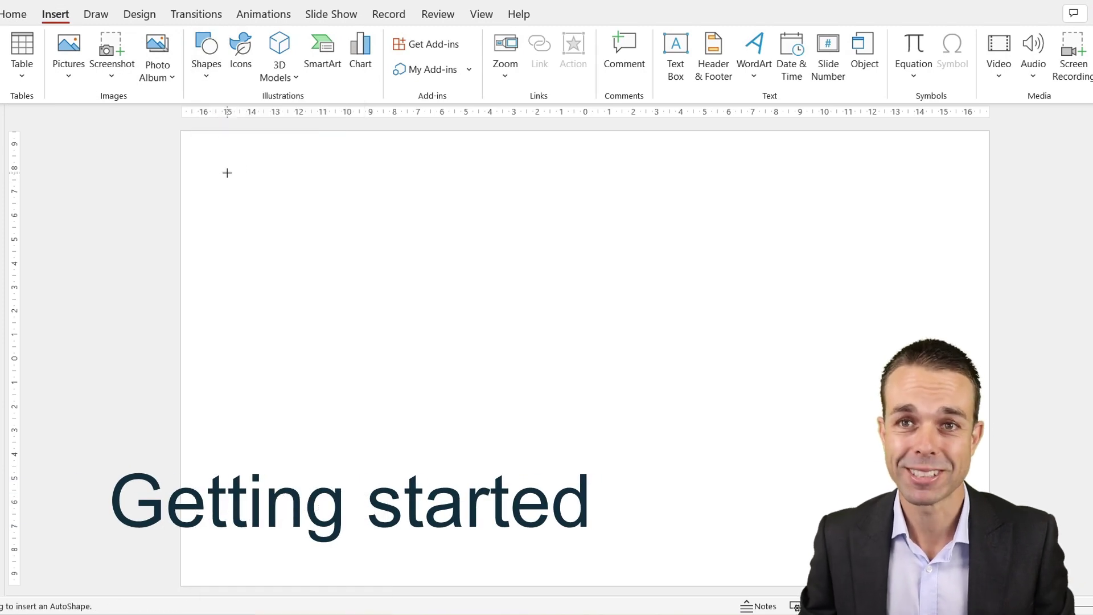
{"action": "left_click_drag", "start_coordinate": [222, 165], "coordinate": [919, 165]}
Make the line's outline gold with a 3 pt weight
{"action": "right_click", "coordinate": [868, 170]}
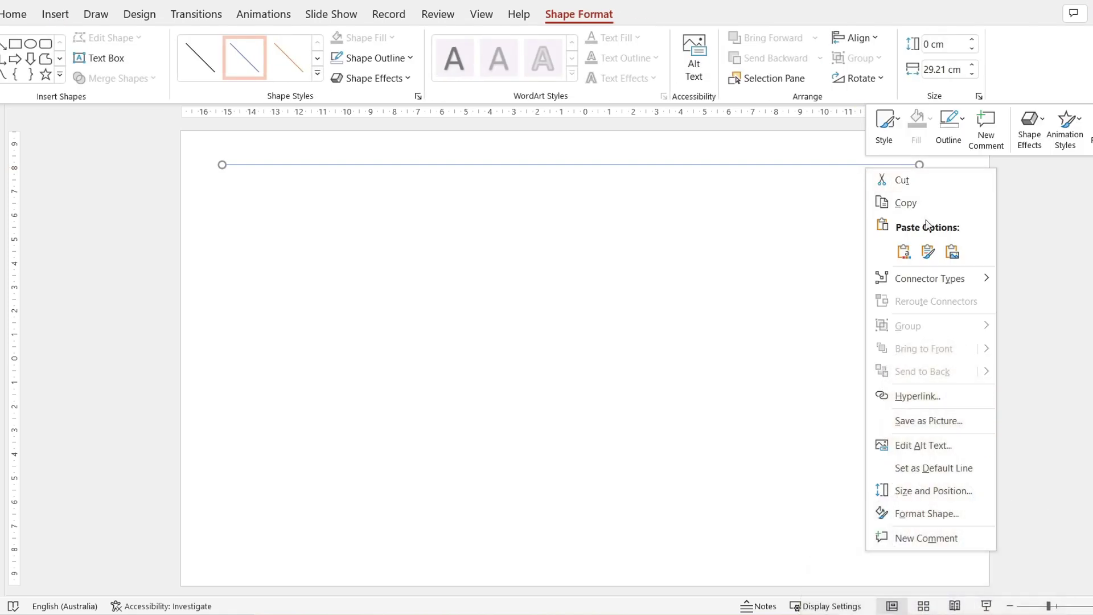
{"action": "left_click", "coordinate": [949, 129]}
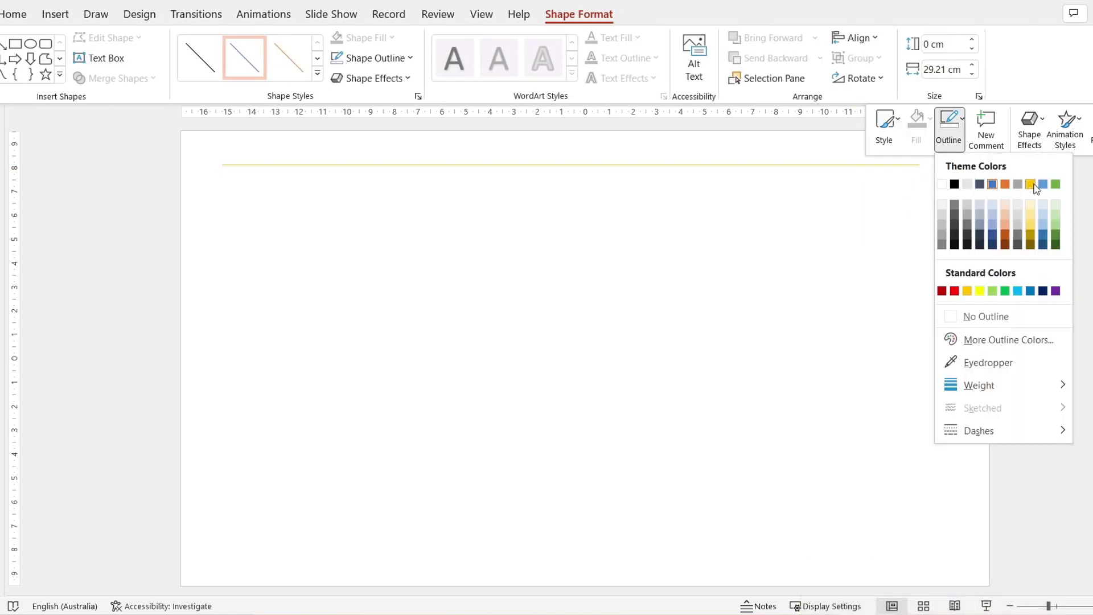
{"action": "left_click", "coordinate": [1031, 184]}
{"action": "left_click", "coordinate": [949, 128]}
{"action": "mouse_move", "coordinate": [984, 390]}
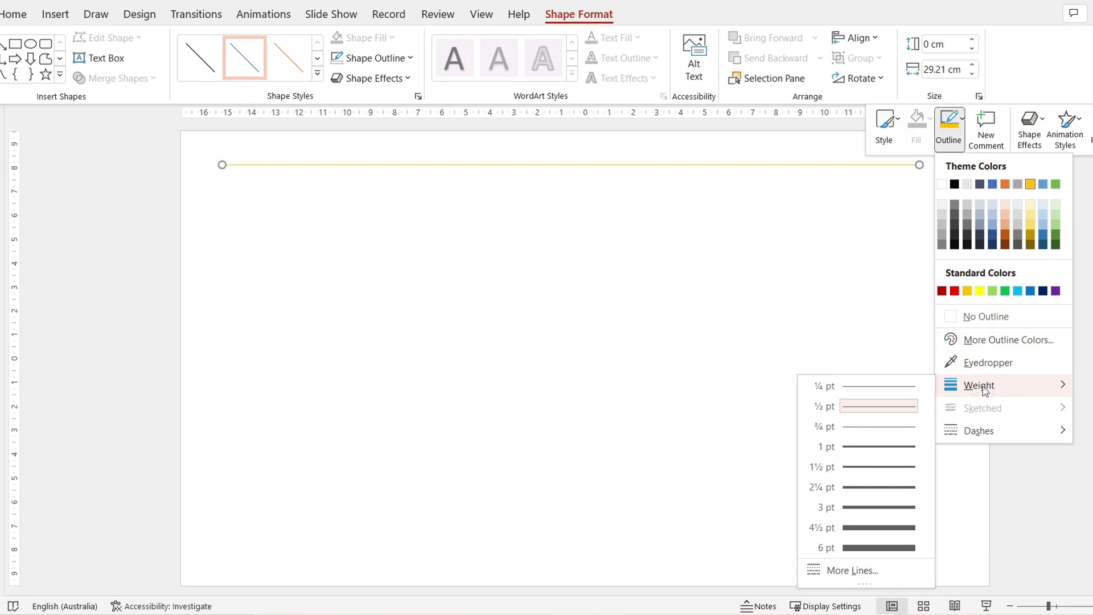
{"action": "left_click", "coordinate": [872, 508]}
{"action": "left_click", "coordinate": [877, 495]}
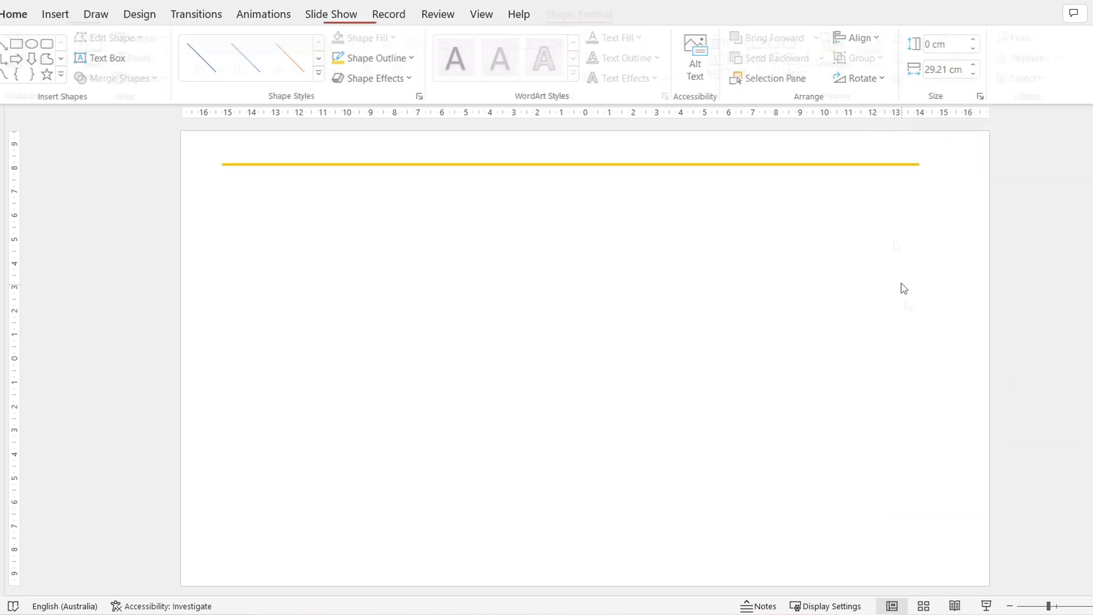
{"action": "right_click", "coordinate": [877, 164]}
{"action": "left_click", "coordinate": [966, 124]}
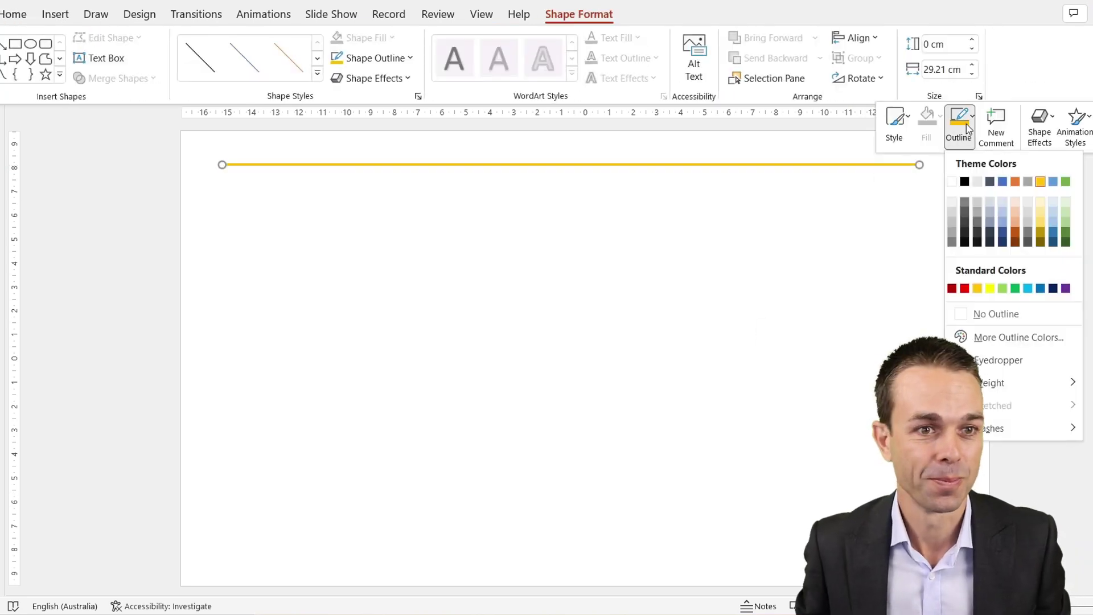
{"action": "key", "text": "Escape"}
Add a 'Change or Decision:' text box above the line's left end
{"action": "left_click", "coordinate": [63, 14]}
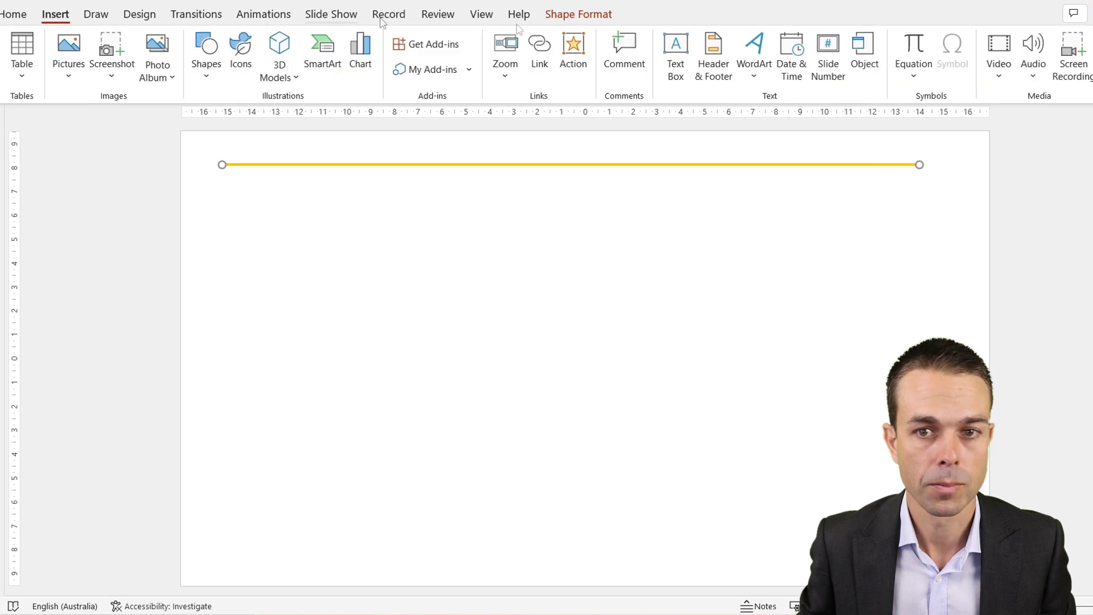
{"action": "left_click", "coordinate": [676, 57]}
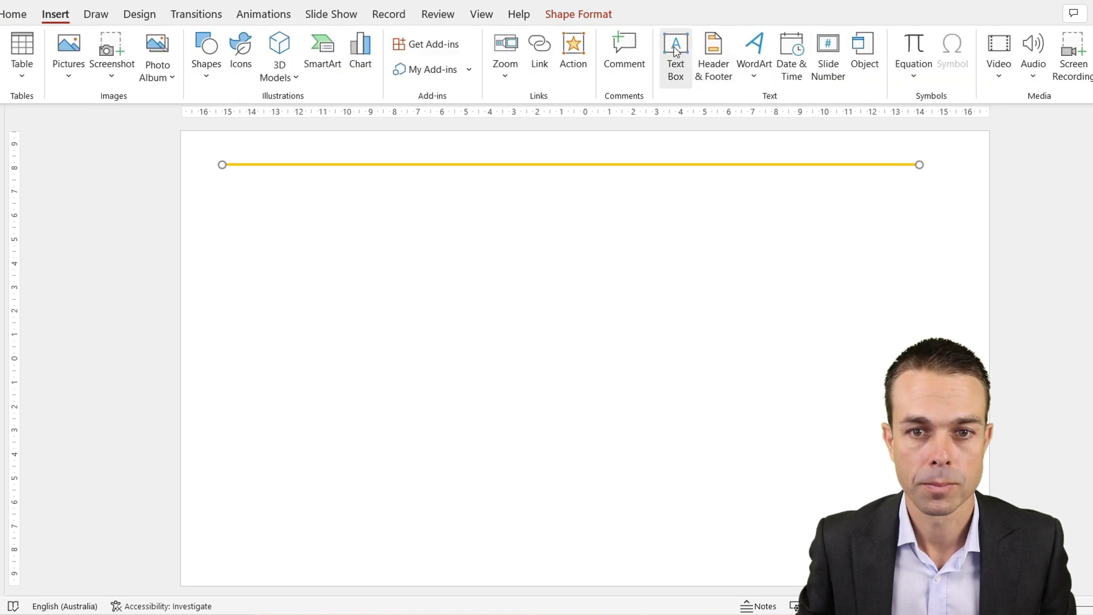
{"action": "left_click", "coordinate": [236, 137]}
{"action": "type", "text": "Change"}
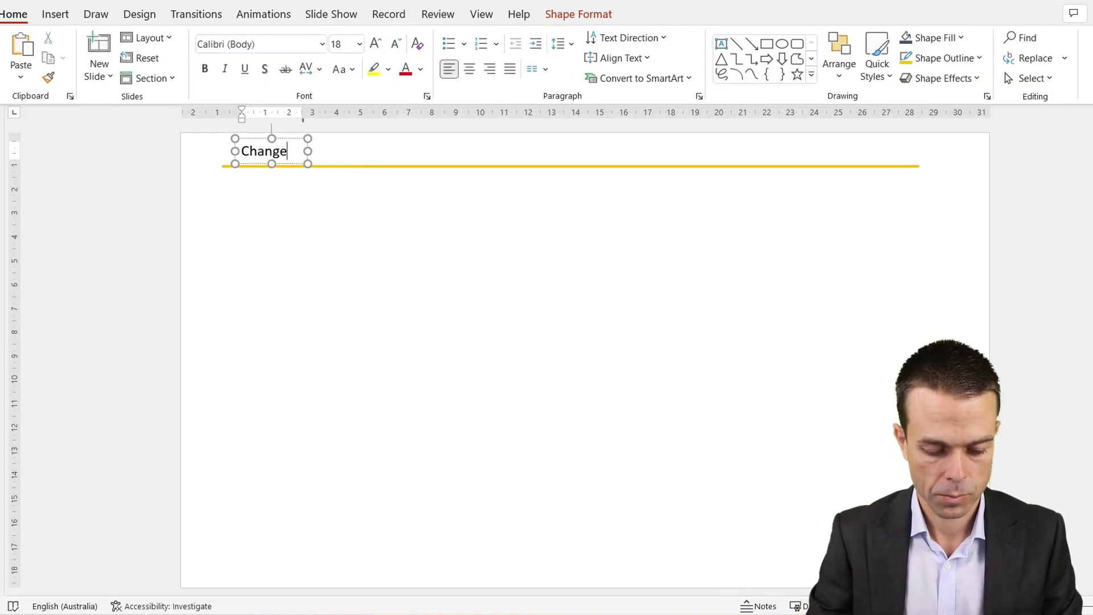
{"action": "type", "text": " or decisio"}
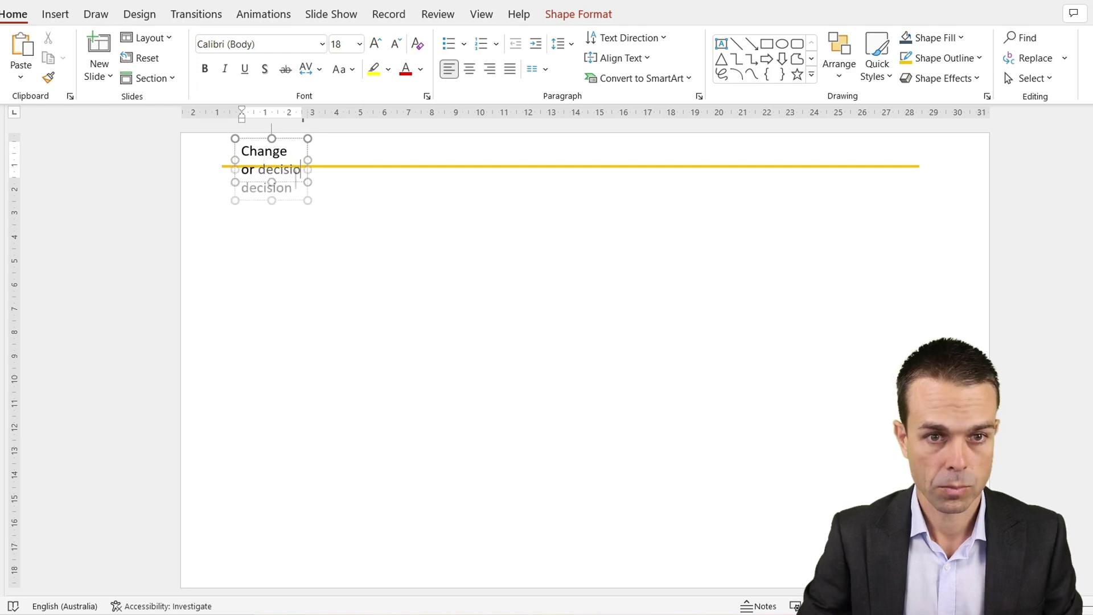
{"action": "type", "text": "n:"}
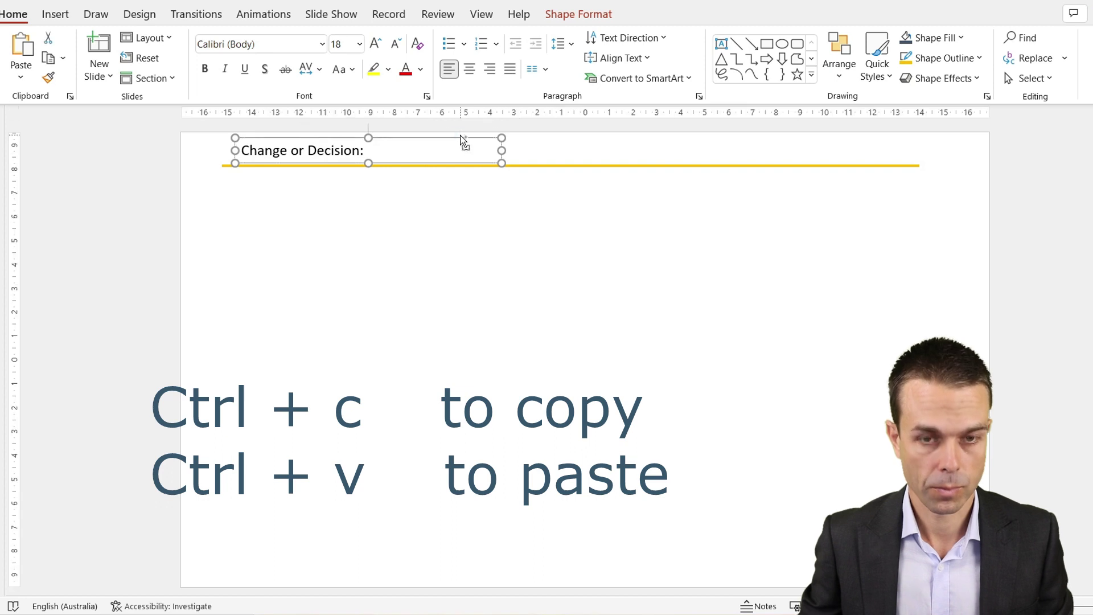
Duplicate the label to the line's right end and retype it as 'Force Field Analysis'
{"action": "key", "text": "ctrl+c"}
{"action": "key", "text": "ctrl+v"}
{"action": "left_click_drag", "start_coordinate": [447, 149], "coordinate": [878, 153]}
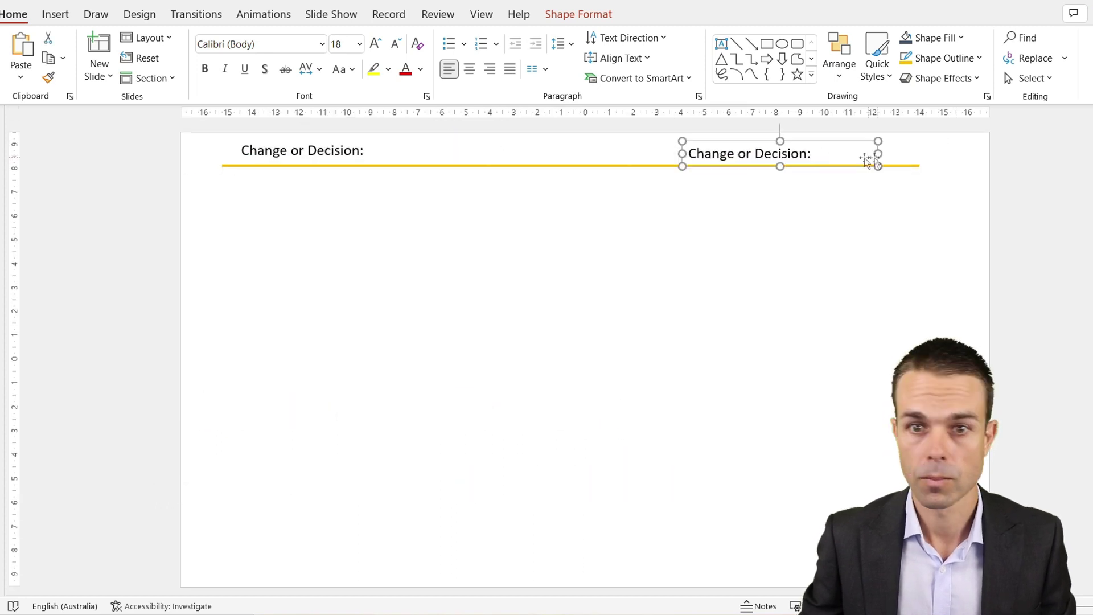
{"action": "triple_click", "coordinate": [739, 153]}
{"action": "type", "text": "Force Fi"}
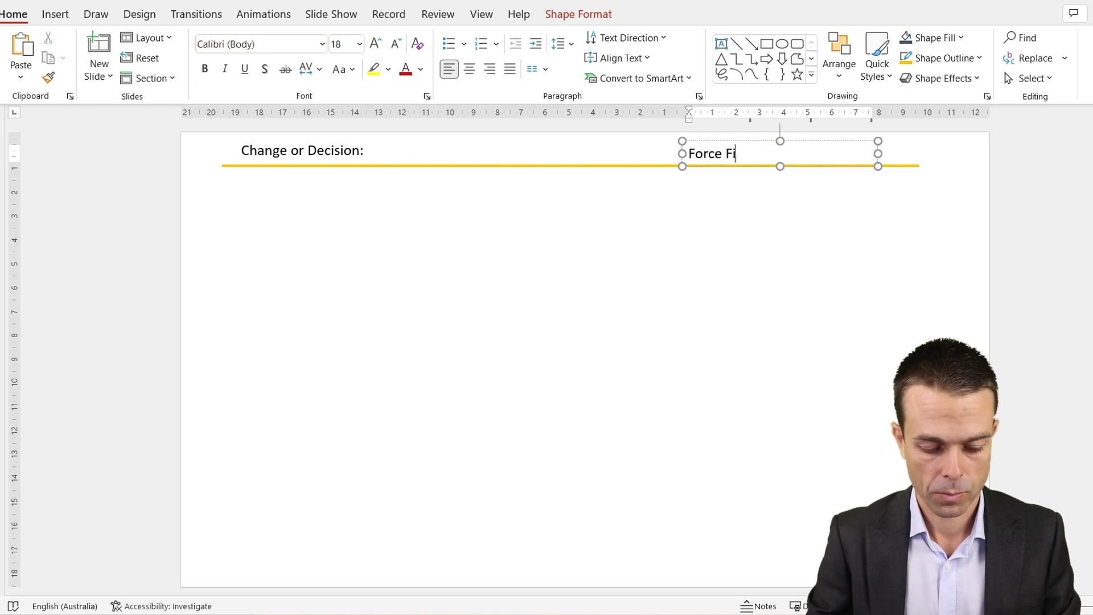
{"action": "type", "text": "eld Analysis"}
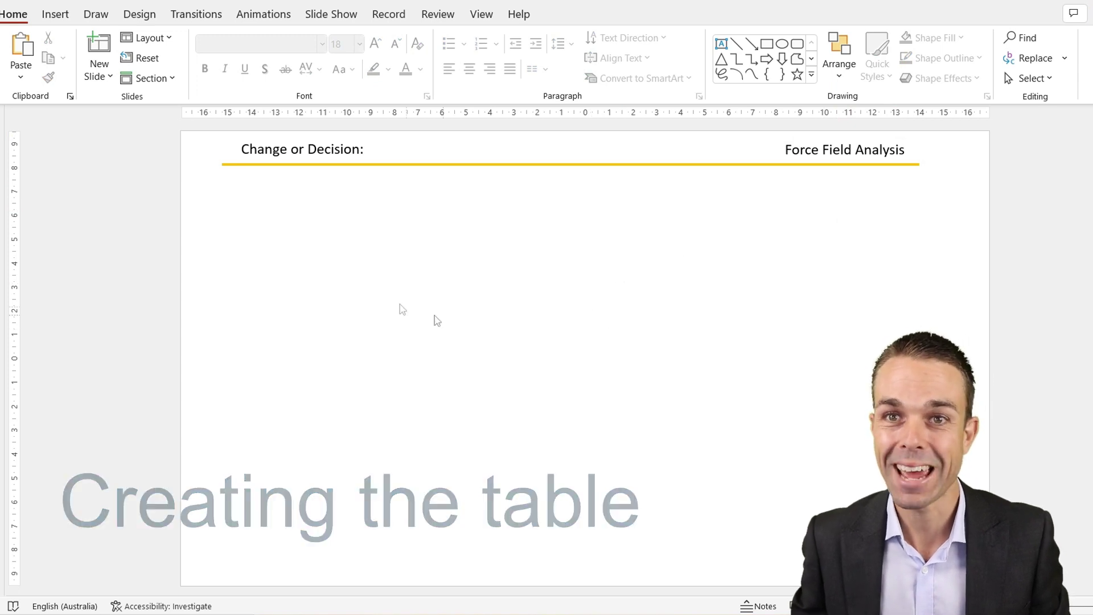
Insert a 10-column, 4-row table and add two columns to the right, making 12
{"action": "left_click", "coordinate": [57, 19]}
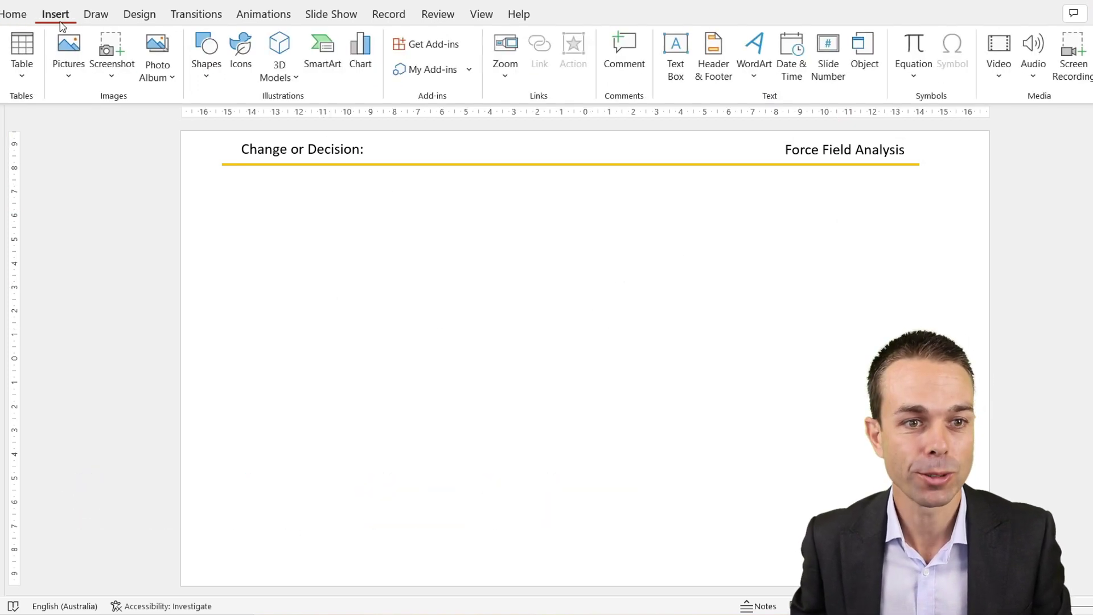
{"action": "left_click", "coordinate": [26, 88]}
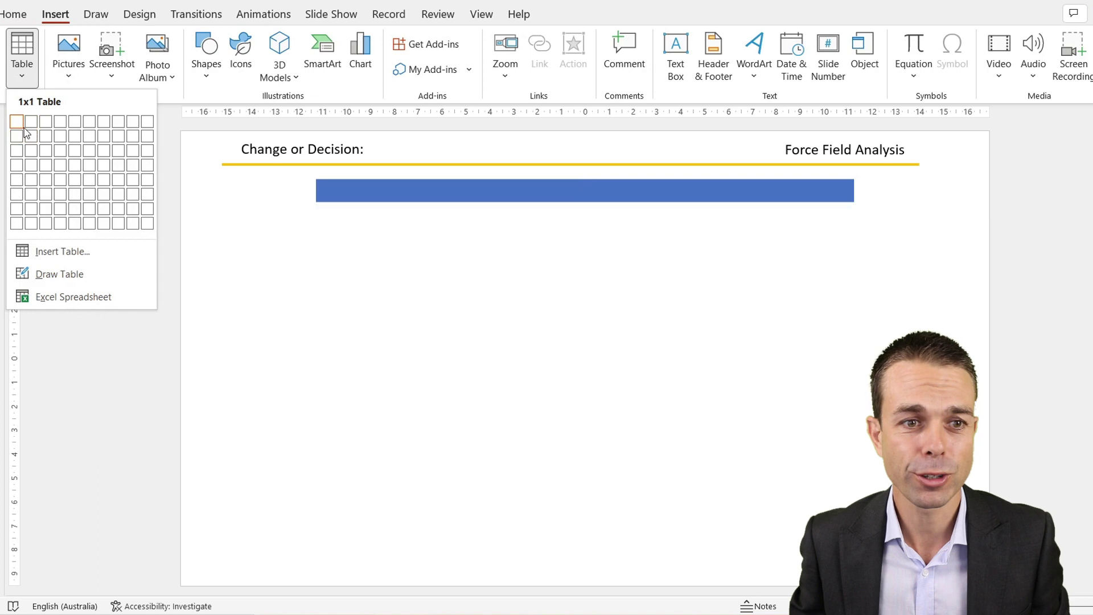
{"action": "left_click", "coordinate": [148, 170]}
{"action": "left_click", "coordinate": [540, 213]}
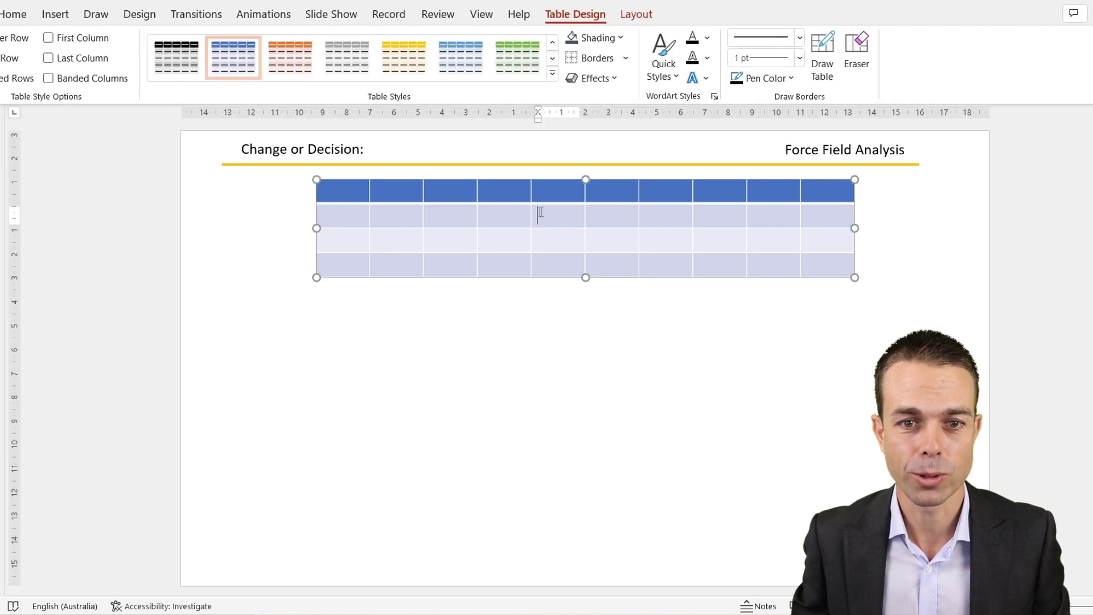
{"action": "left_click", "coordinate": [576, 187]}
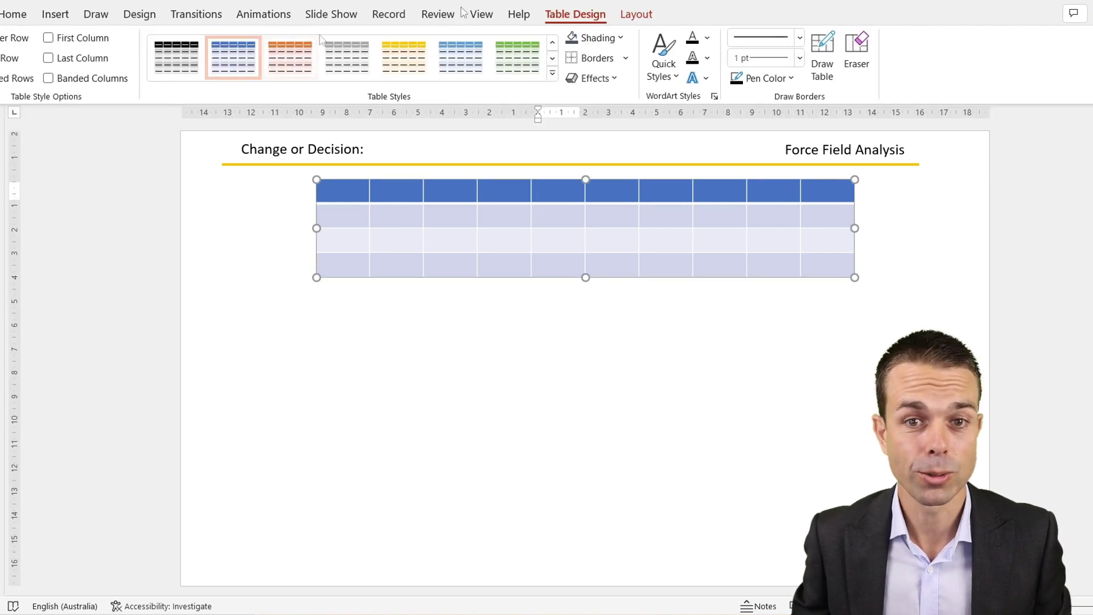
{"action": "left_click", "coordinate": [636, 14]}
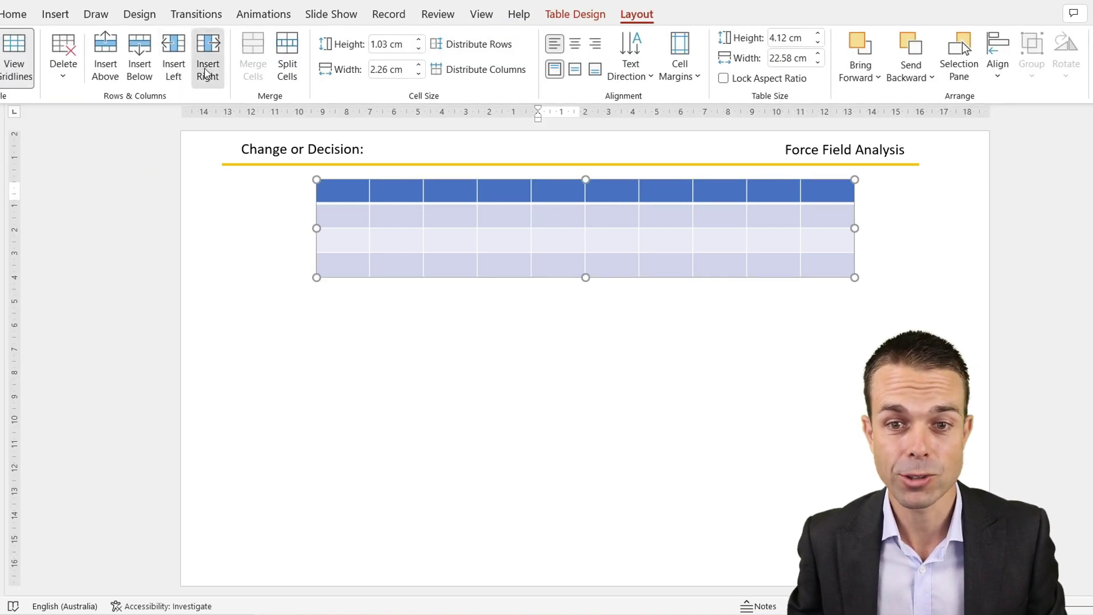
{"action": "left_click", "coordinate": [207, 70]}
{"action": "left_click", "coordinate": [208, 71]}
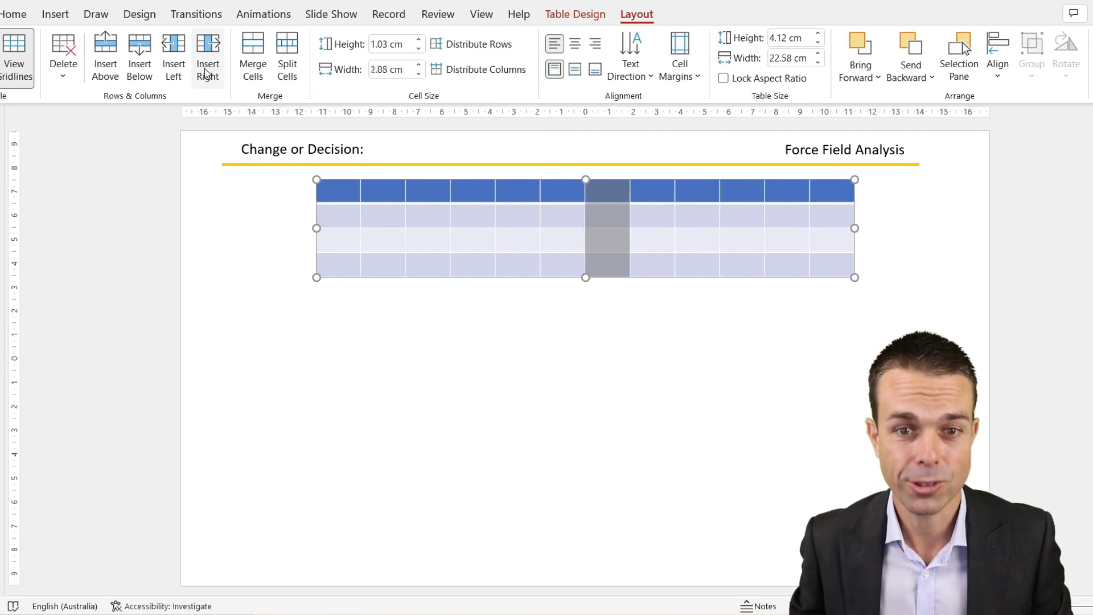
Stretch the table to 30.64 × 13.37 cm and move it below the title line
{"action": "left_click_drag", "start_coordinate": [318, 230], "coordinate": [223, 230]}
{"action": "left_click_drag", "start_coordinate": [853, 227], "coordinate": [953, 227]}
{"action": "left_click_drag", "start_coordinate": [785, 183], "coordinate": [782, 205]}
{"action": "left_click_drag", "start_coordinate": [598, 304], "coordinate": [578, 521]}
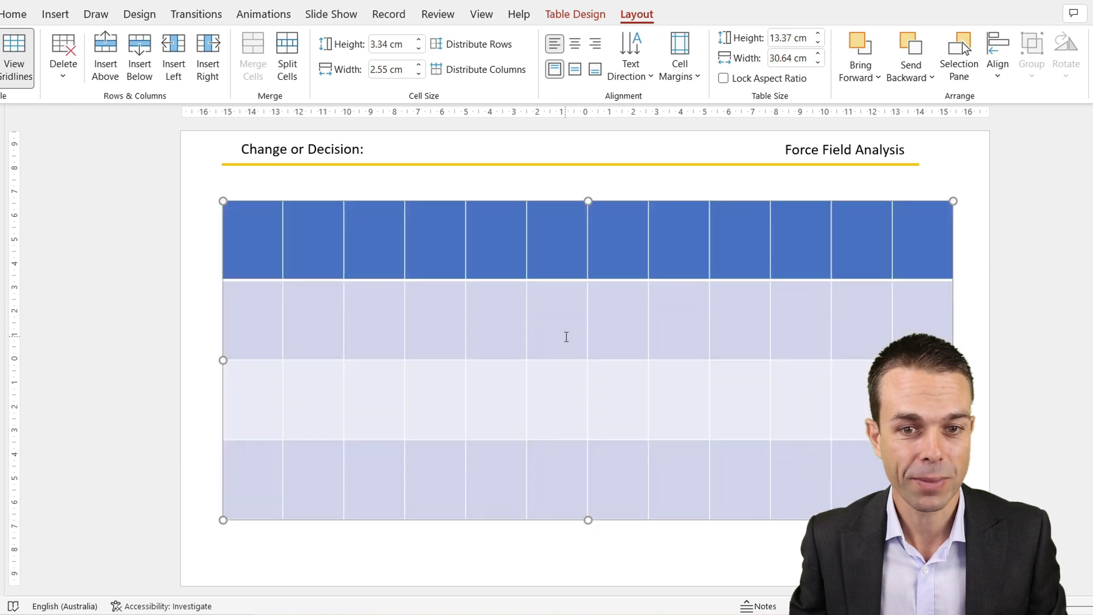
Turn off Header Row and Banded Rows and apply the No Style, No Grid table style
{"action": "left_click", "coordinate": [559, 243]}
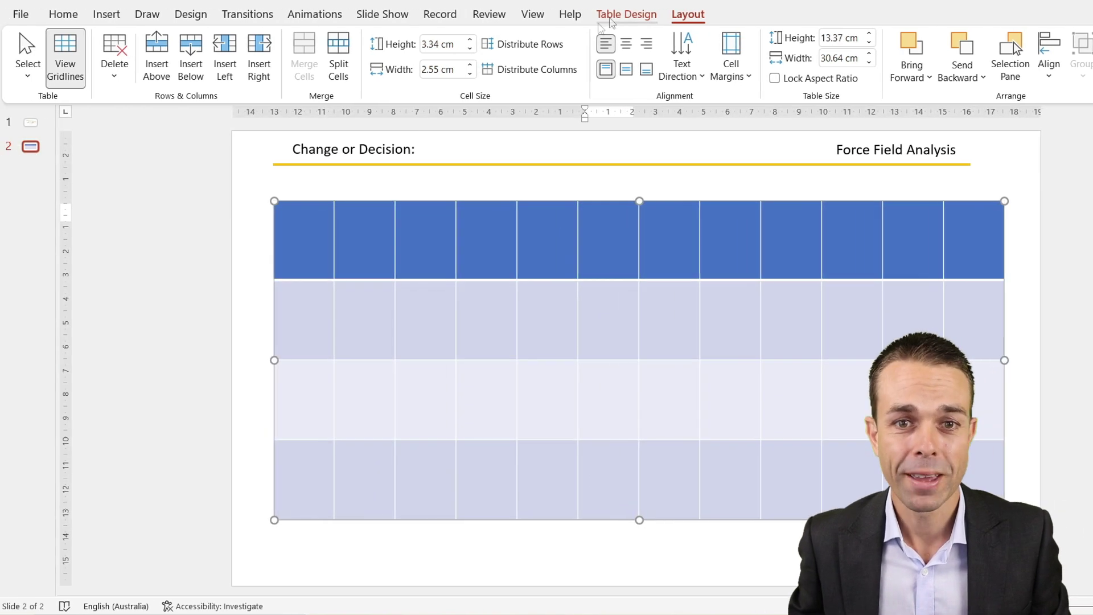
{"action": "left_click", "coordinate": [586, 16]}
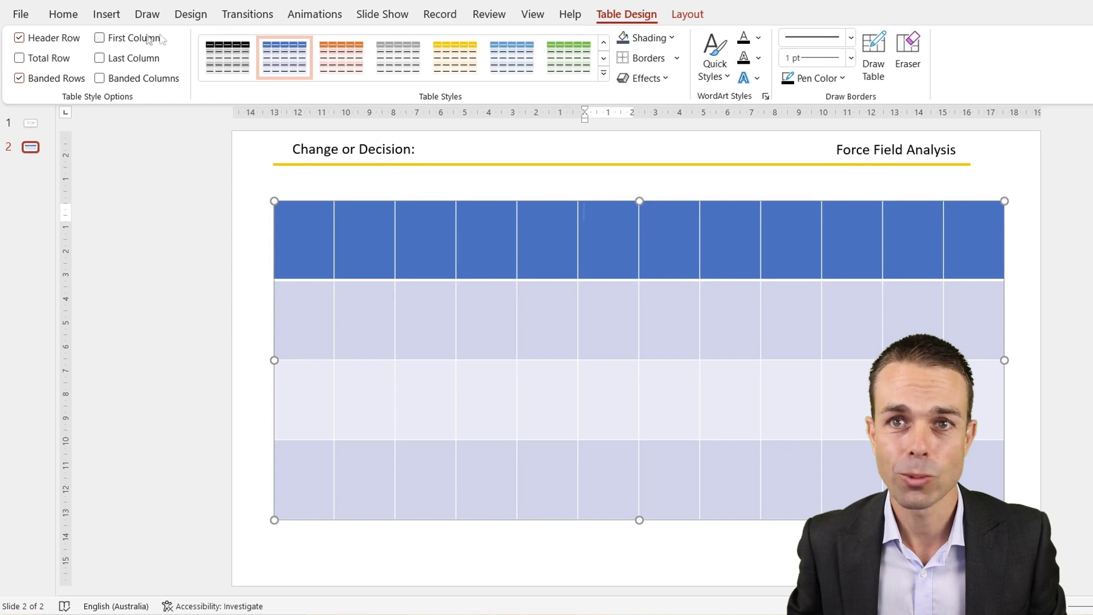
{"action": "left_click", "coordinate": [20, 38]}
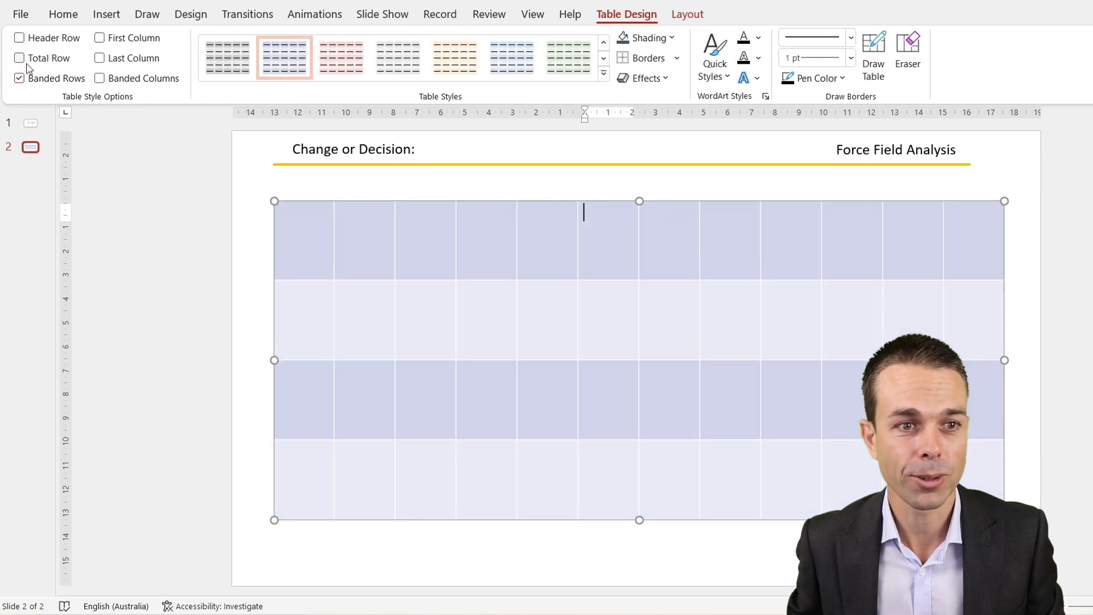
{"action": "left_click", "coordinate": [20, 79]}
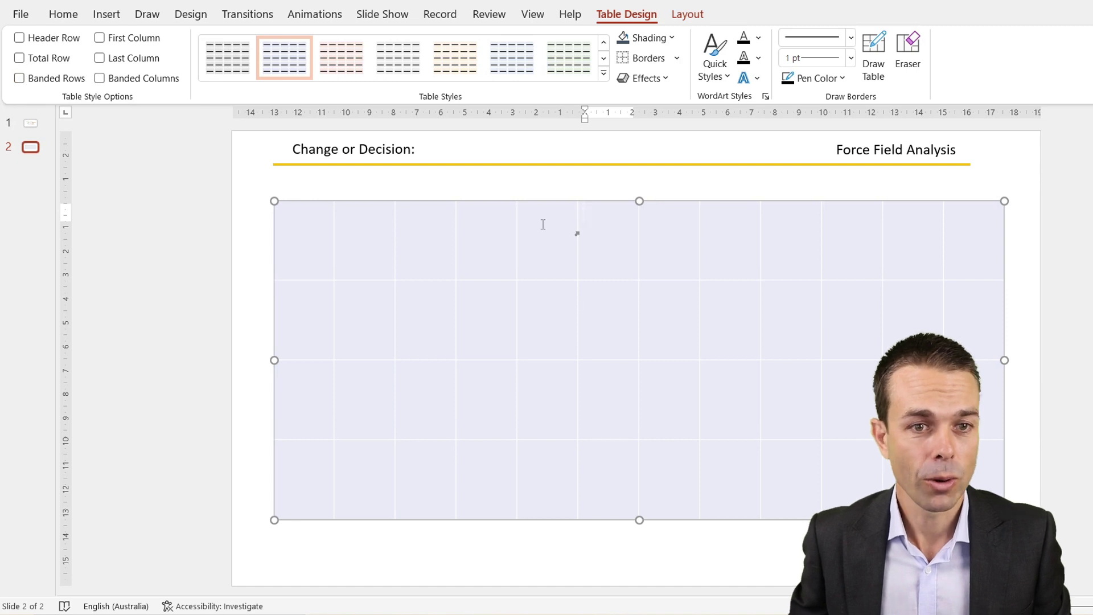
{"action": "left_click", "coordinate": [602, 44]}
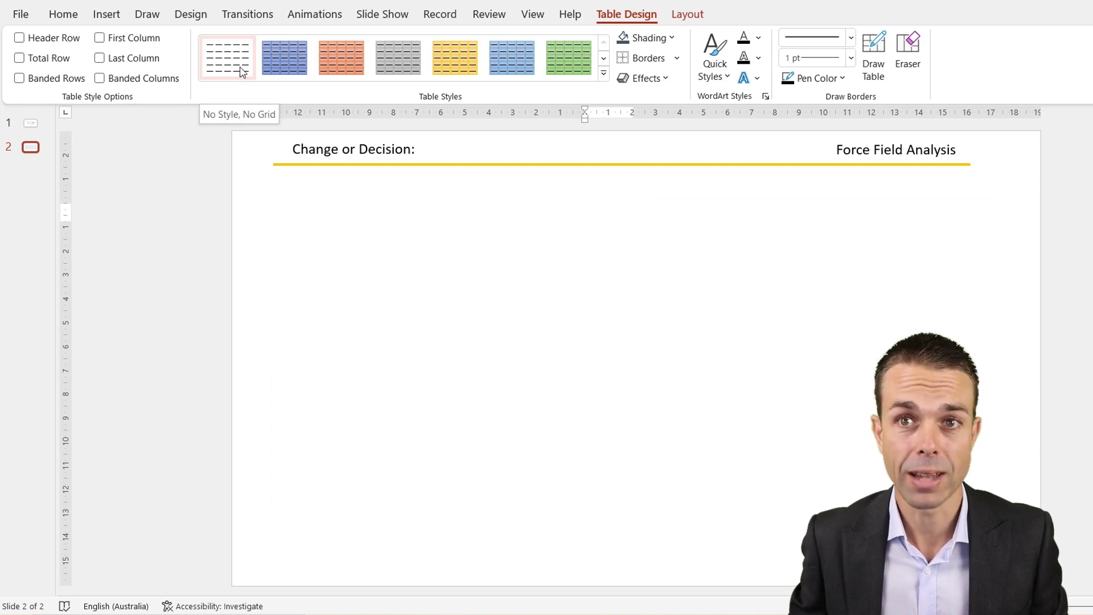
{"action": "left_click", "coordinate": [242, 71]}
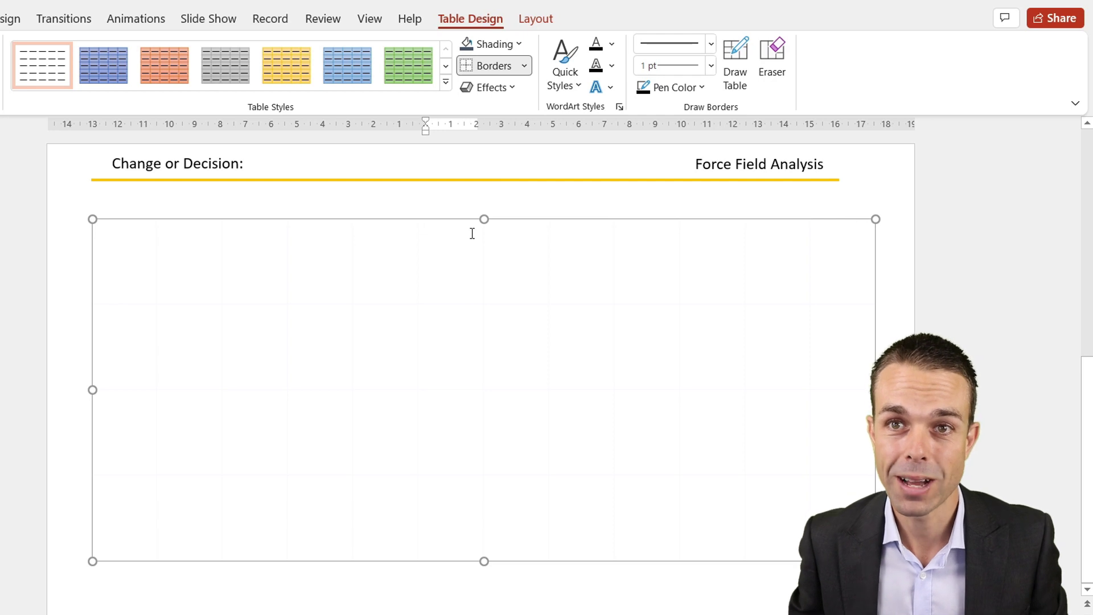
Give all cells grey long-dash inside vertical borders between the columns
{"action": "left_click", "coordinate": [472, 233]}
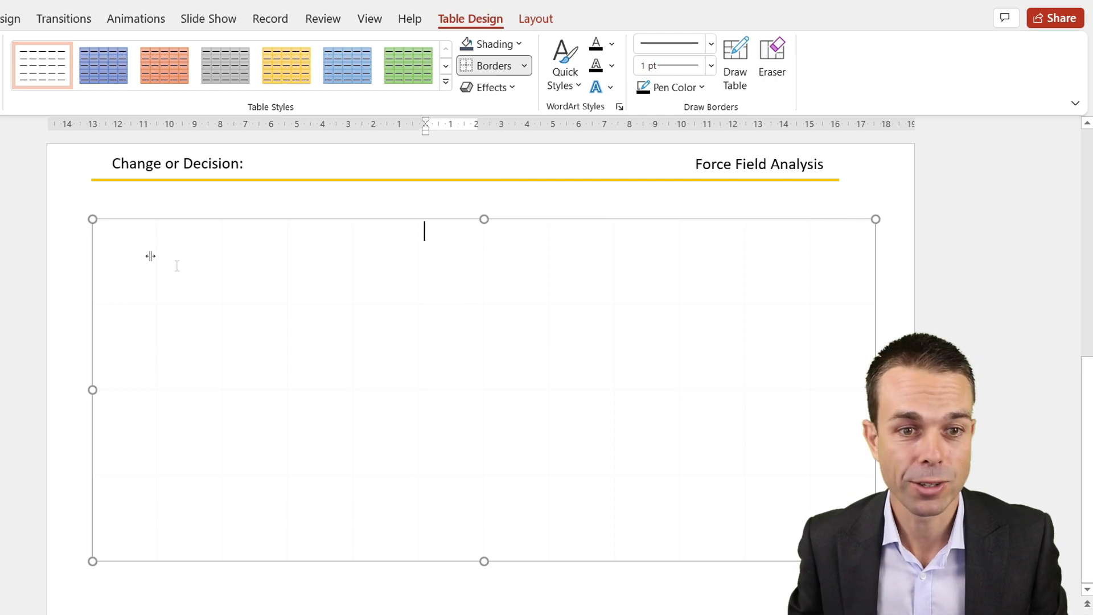
{"action": "mouse_move", "coordinate": [97, 234]}
{"action": "left_mouse_down"}
{"action": "mouse_move", "coordinate": [633, 373]}
{"action": "mouse_move", "coordinate": [843, 490]}
{"action": "left_mouse_up"}
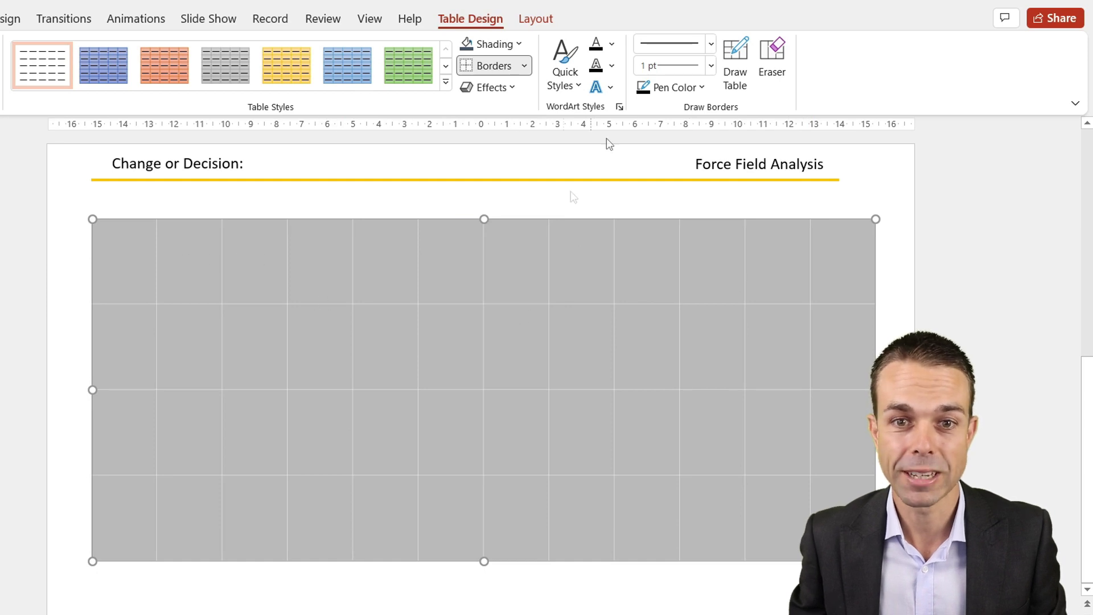
{"action": "left_click", "coordinate": [711, 45]}
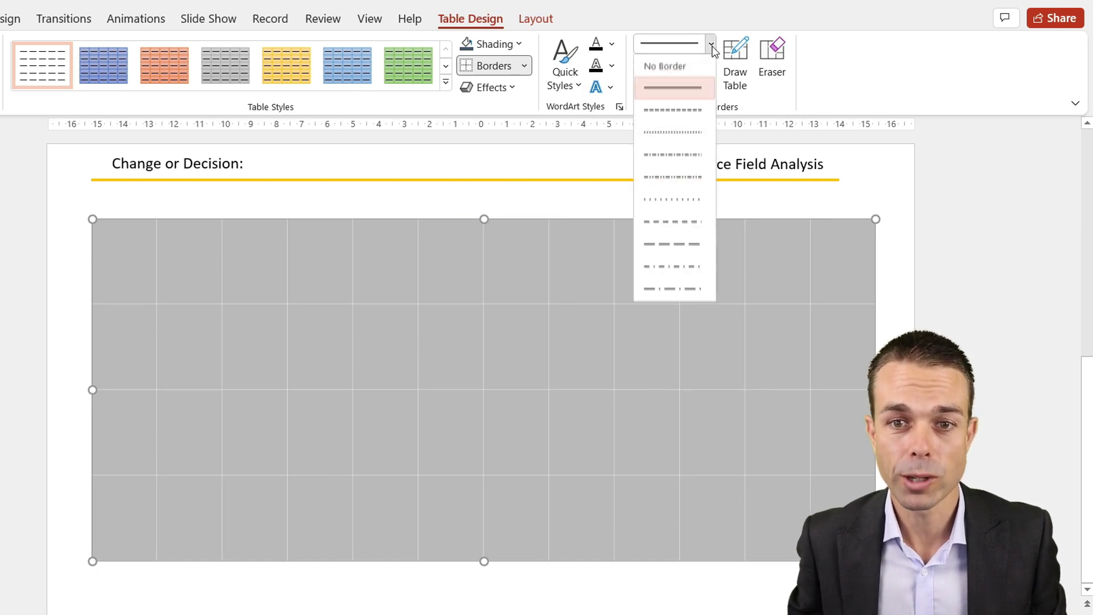
{"action": "left_click", "coordinate": [681, 245]}
{"action": "left_click", "coordinate": [703, 88]}
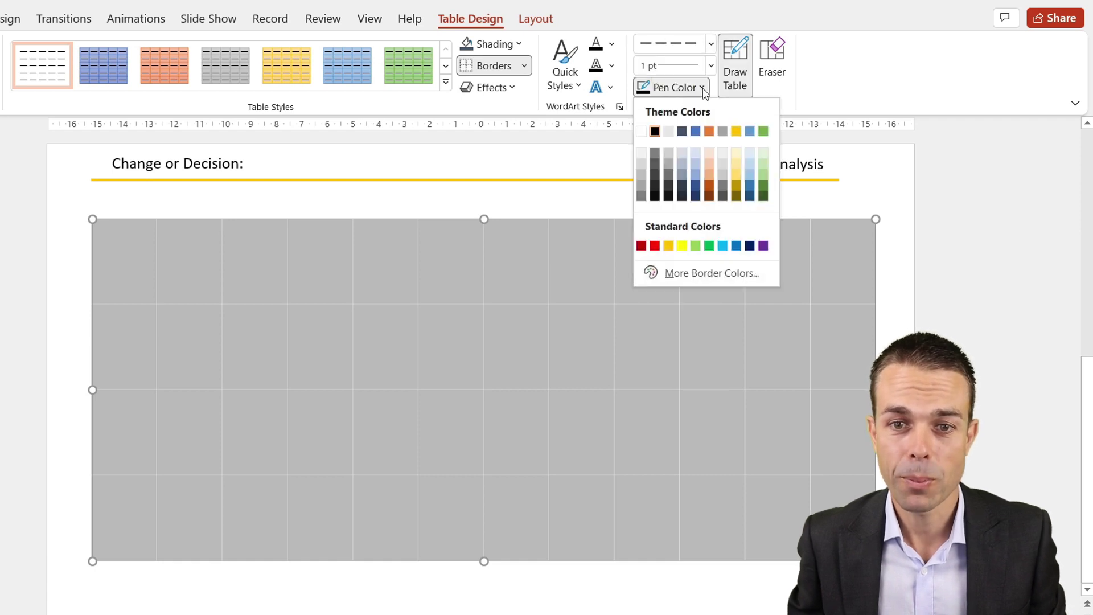
{"action": "left_click", "coordinate": [642, 188]}
{"action": "left_click", "coordinate": [525, 66]}
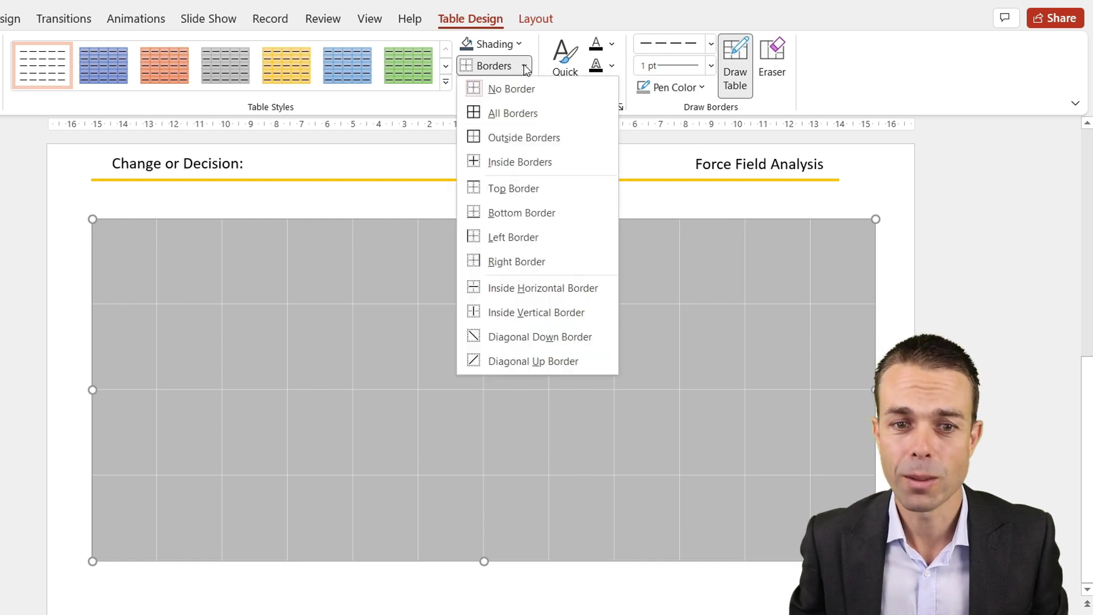
{"action": "left_click", "coordinate": [521, 315]}
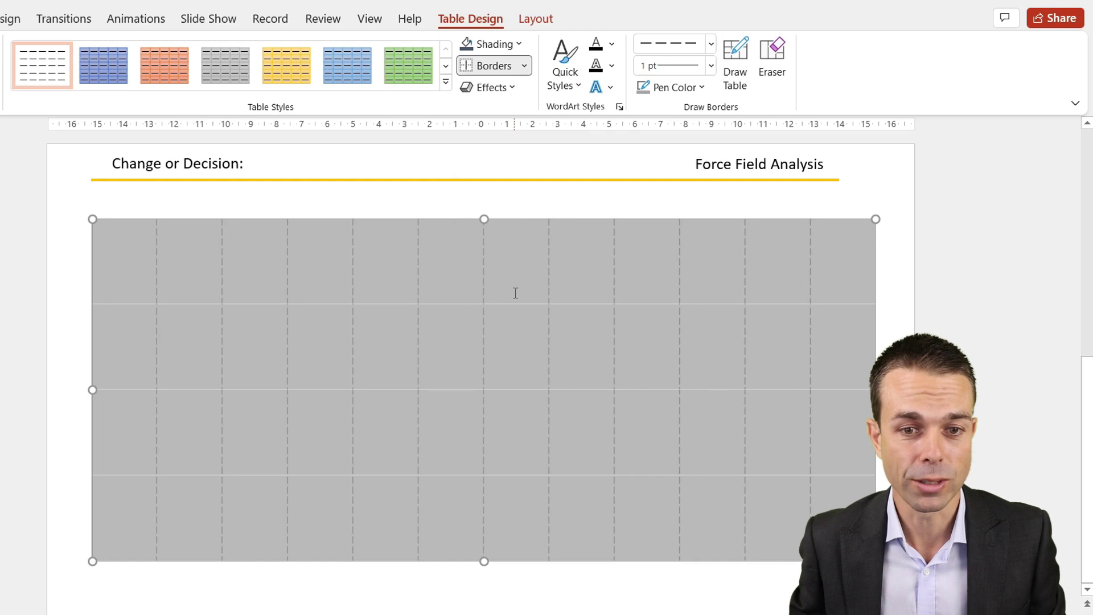
{"action": "left_click", "coordinate": [448, 318]}
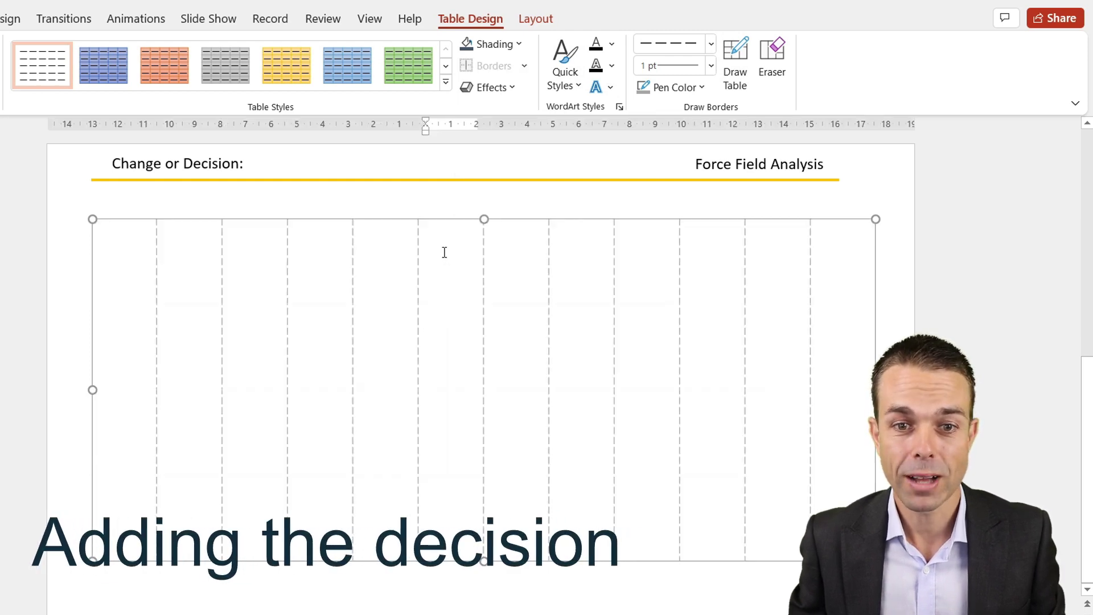
Merge columns 6–7 into one cell, centre it horizontally and vertically, and type 'Change or Decision'
{"action": "left_click_drag", "start_coordinate": [478, 283], "coordinate": [512, 477]}
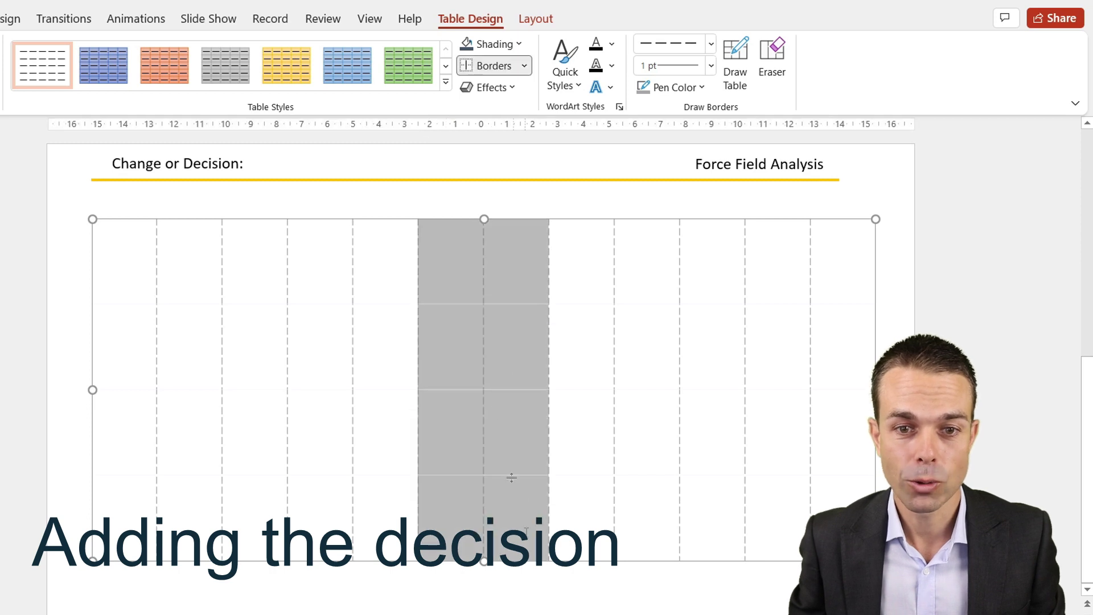
{"action": "right_click", "coordinate": [458, 263]}
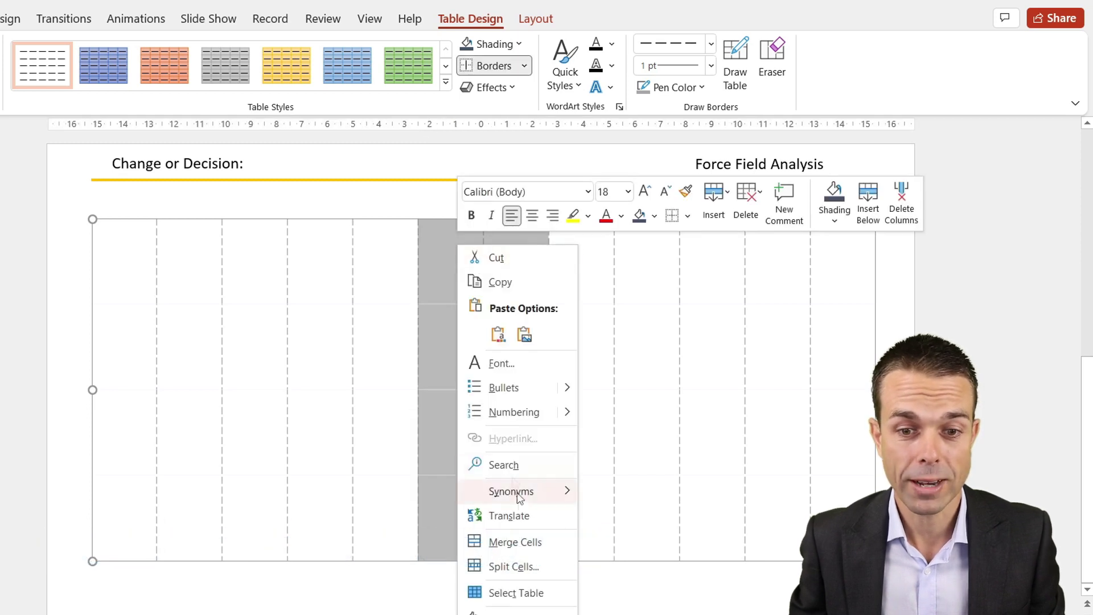
{"action": "left_click", "coordinate": [526, 541]}
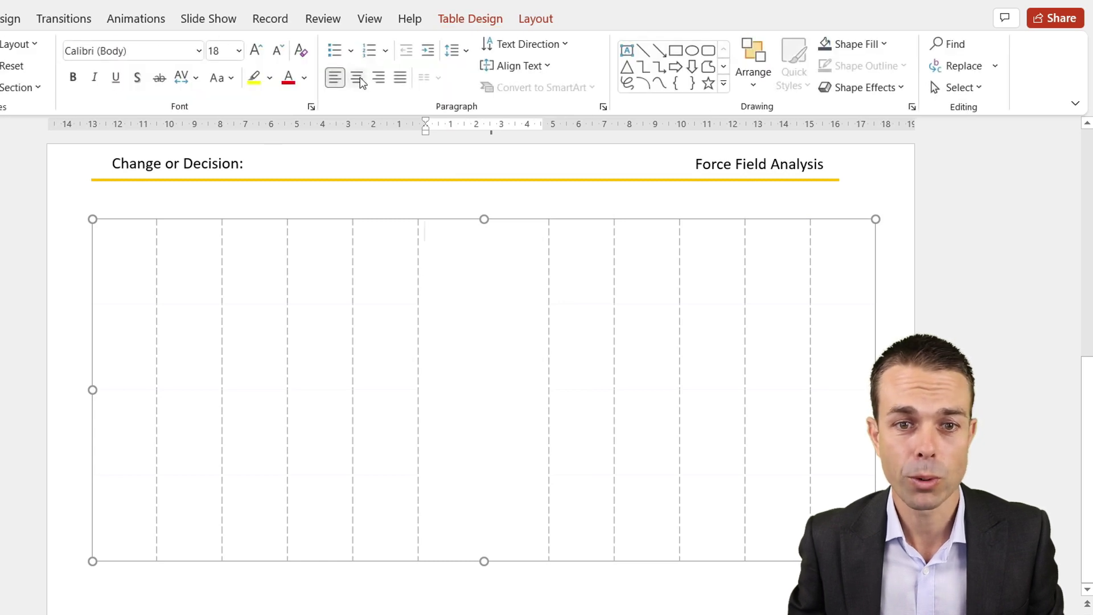
{"action": "left_click", "coordinate": [357, 77]}
{"action": "left_click", "coordinate": [547, 66]}
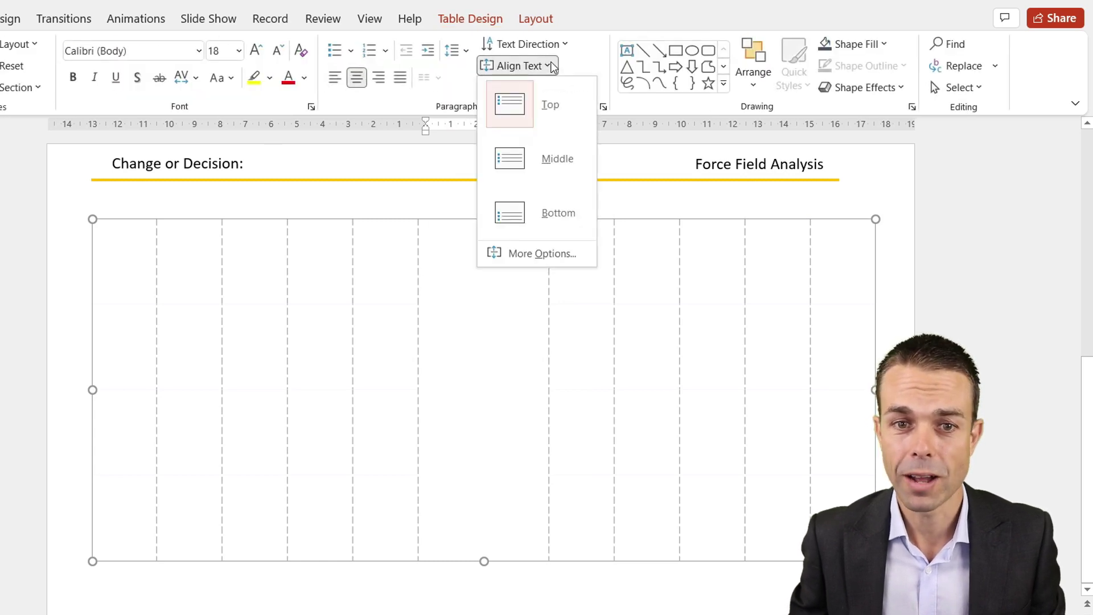
{"action": "left_click", "coordinate": [552, 162]}
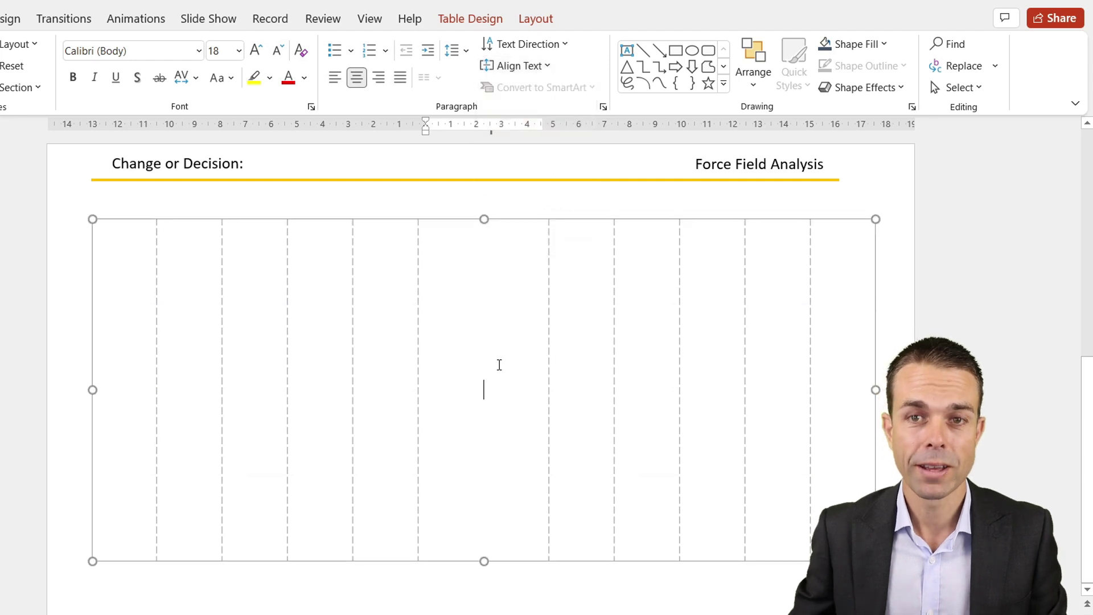
{"action": "type", "text": "Change or Dec"}
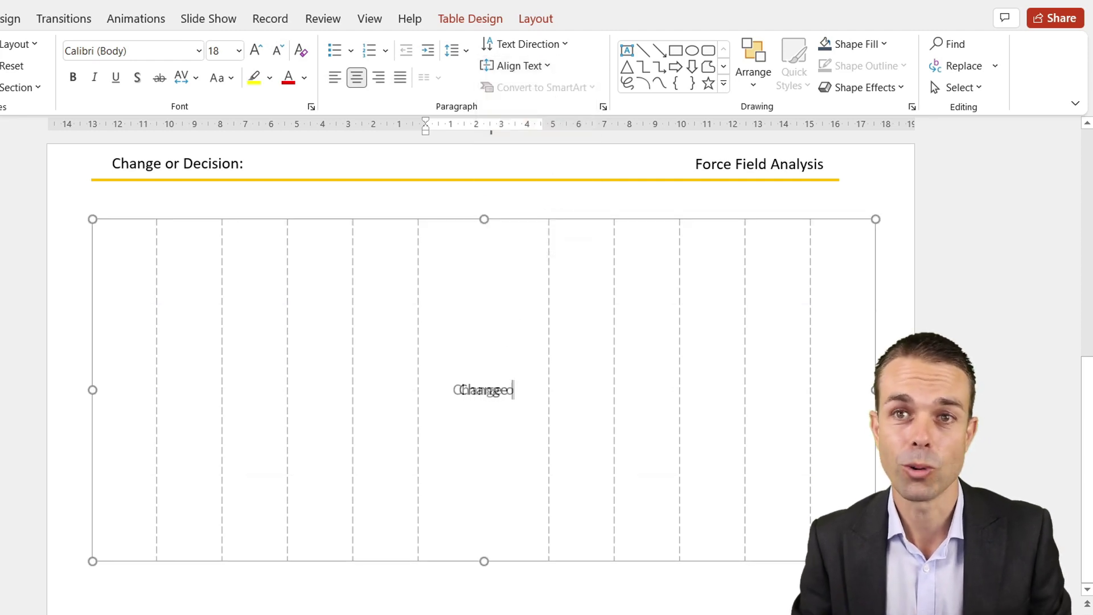
{"action": "type", "text": "ision"}
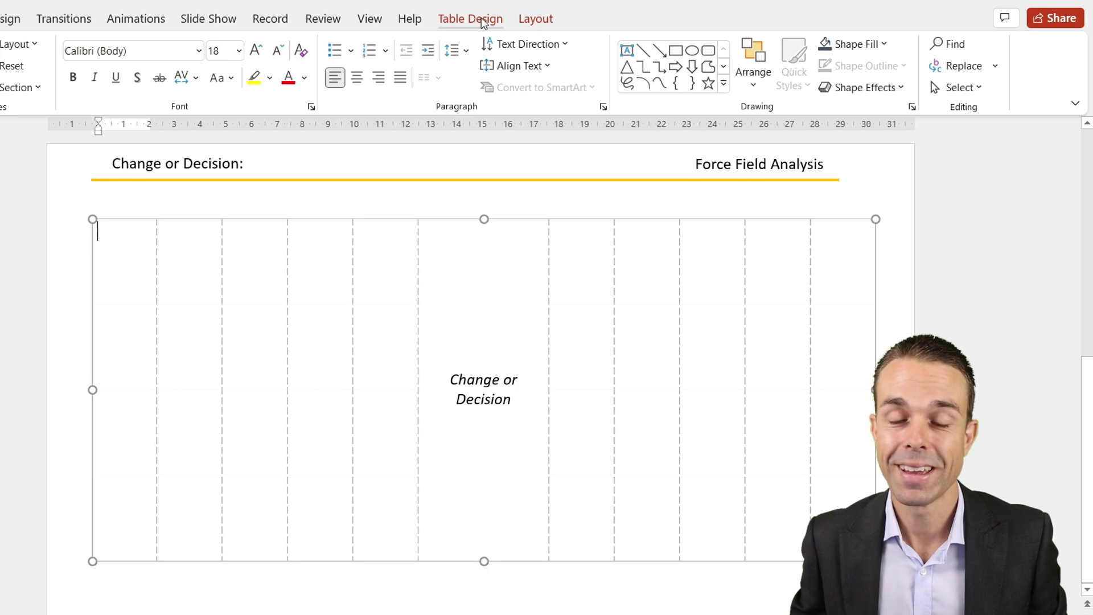
Add a dashed left border down the whole first column
{"action": "left_click", "coordinate": [483, 20]}
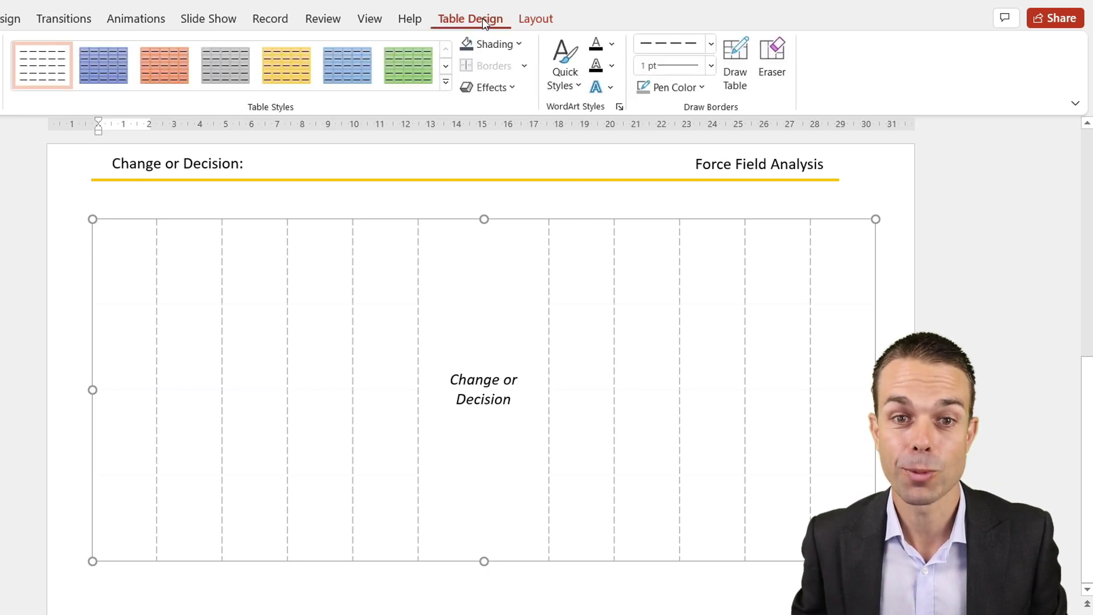
{"action": "left_click", "coordinate": [528, 68]}
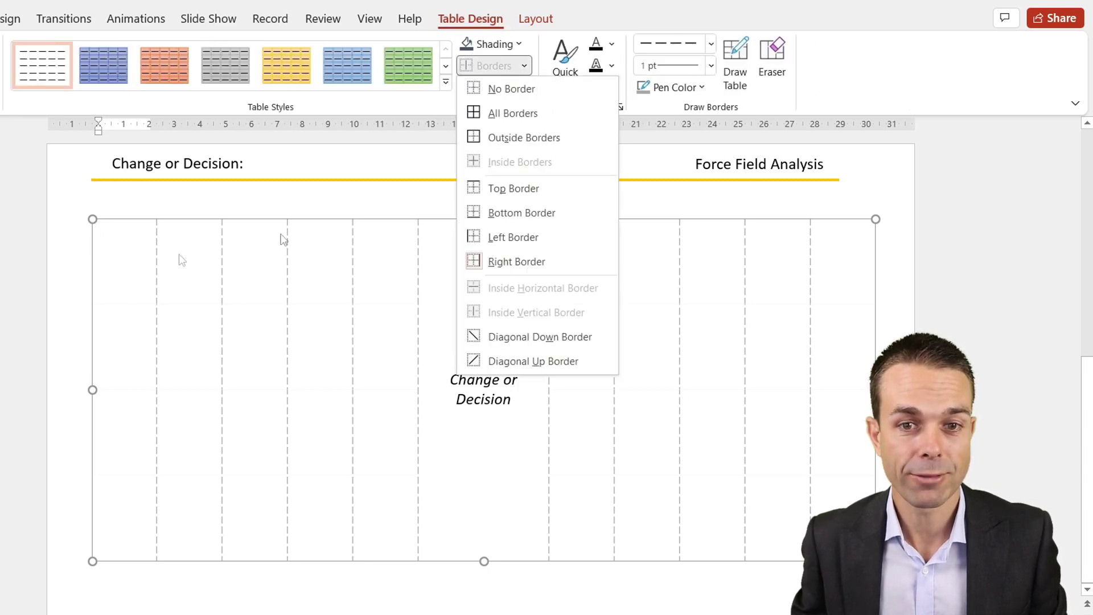
{"action": "left_click", "coordinate": [514, 237]}
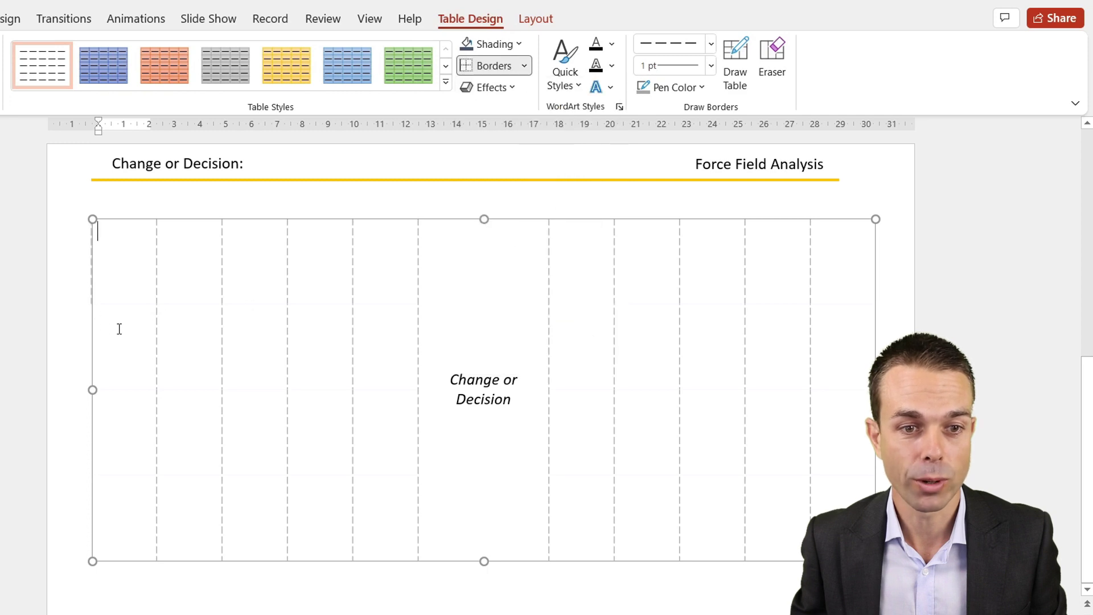
{"action": "left_click_drag", "start_coordinate": [116, 528], "coordinate": [123, 228]}
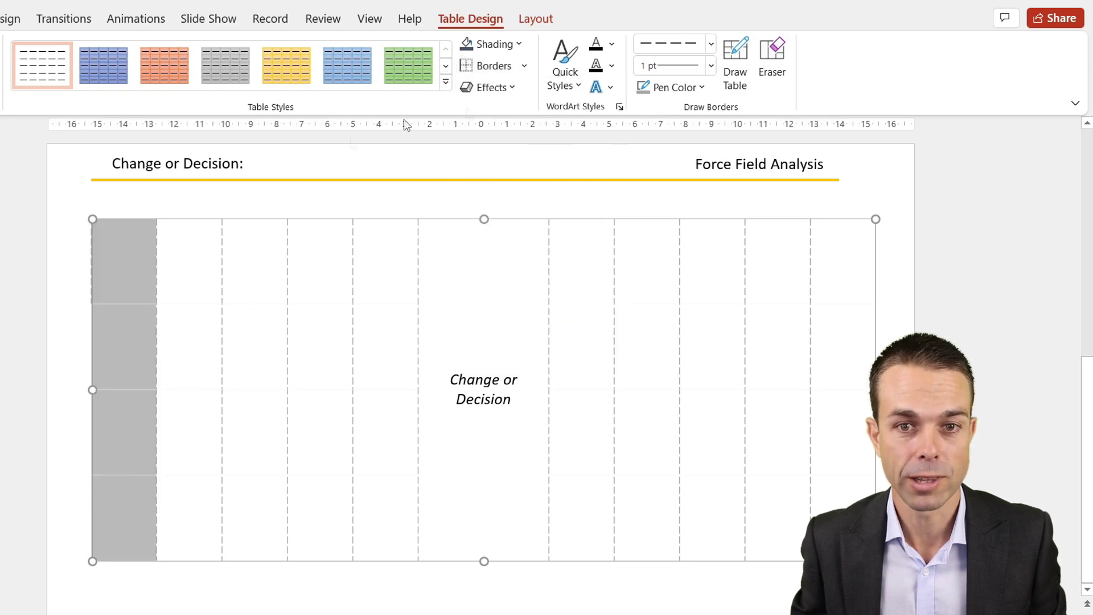
{"action": "left_click", "coordinate": [484, 67]}
Add a dashed right border to the last column
{"action": "left_click_drag", "start_coordinate": [856, 256], "coordinate": [849, 512]}
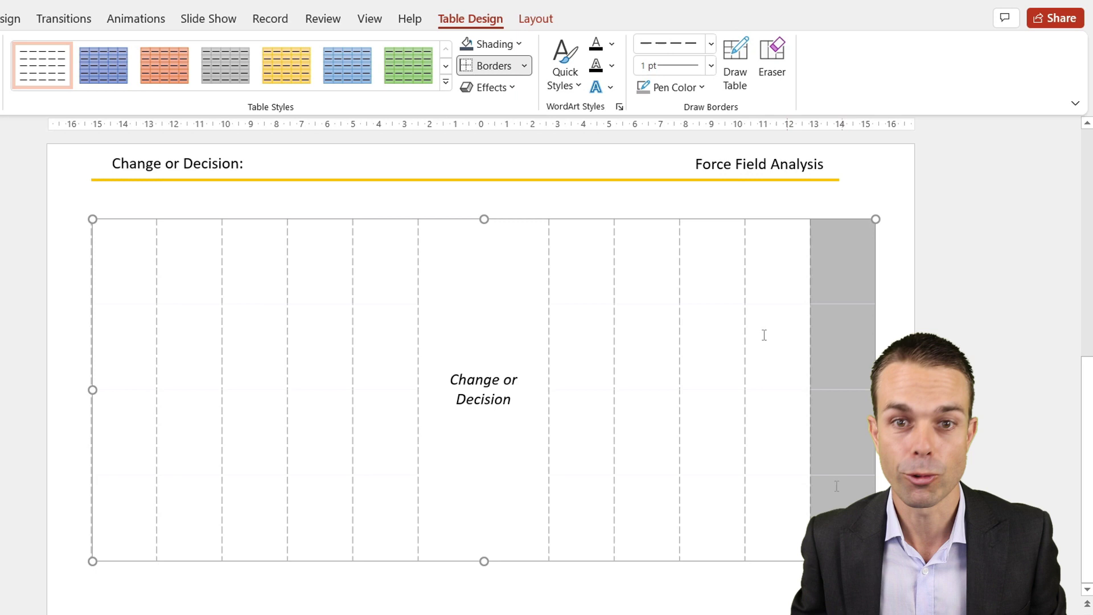
{"action": "left_click", "coordinate": [524, 68]}
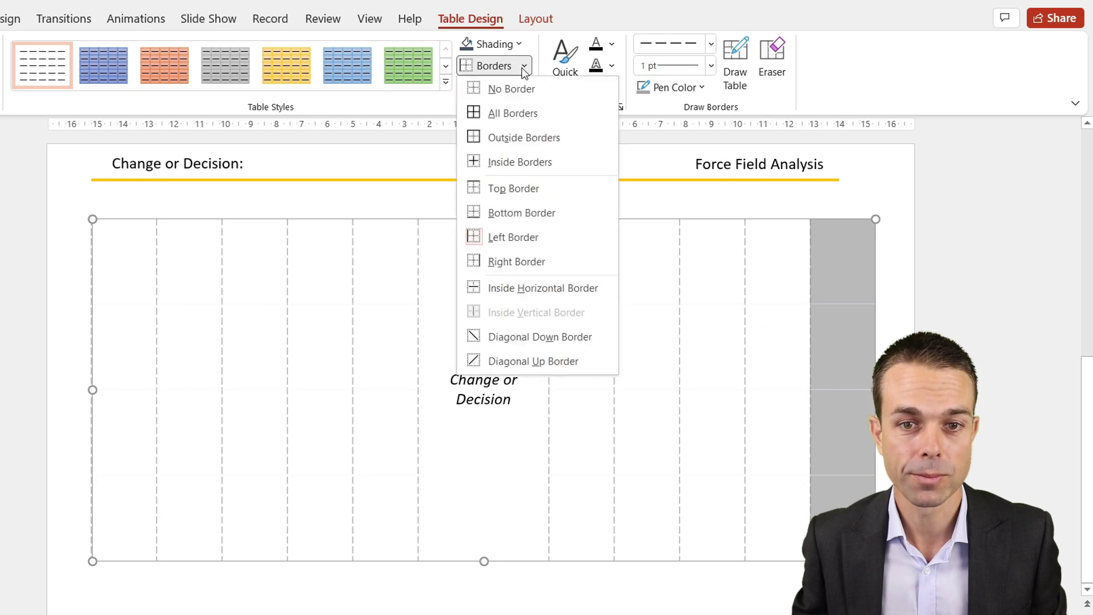
{"action": "left_click", "coordinate": [517, 262]}
{"action": "left_click", "coordinate": [767, 602]}
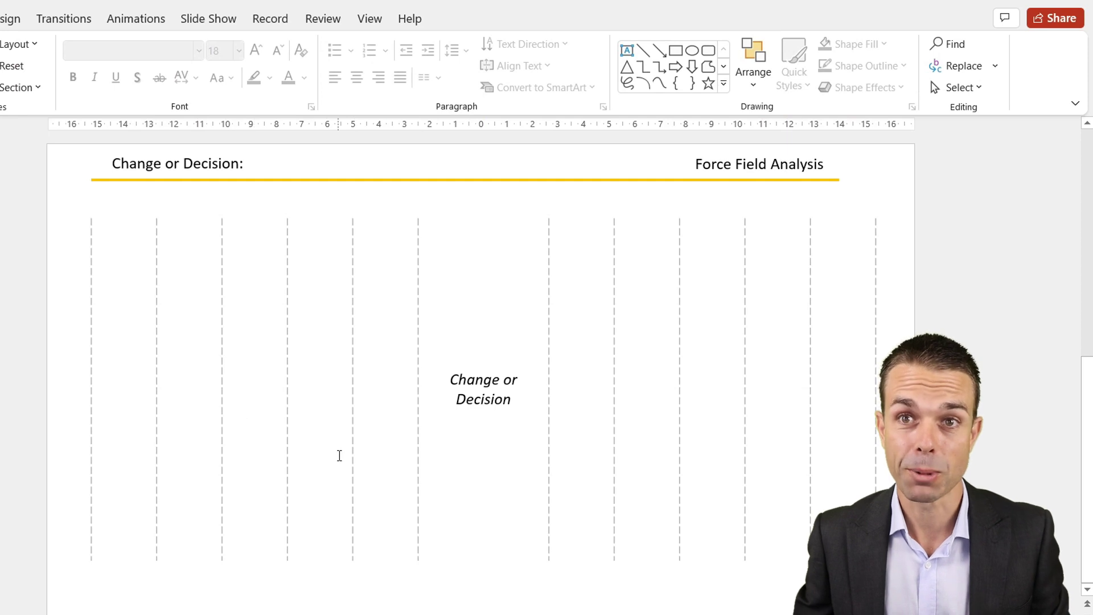
{"action": "left_click", "coordinate": [339, 456]}
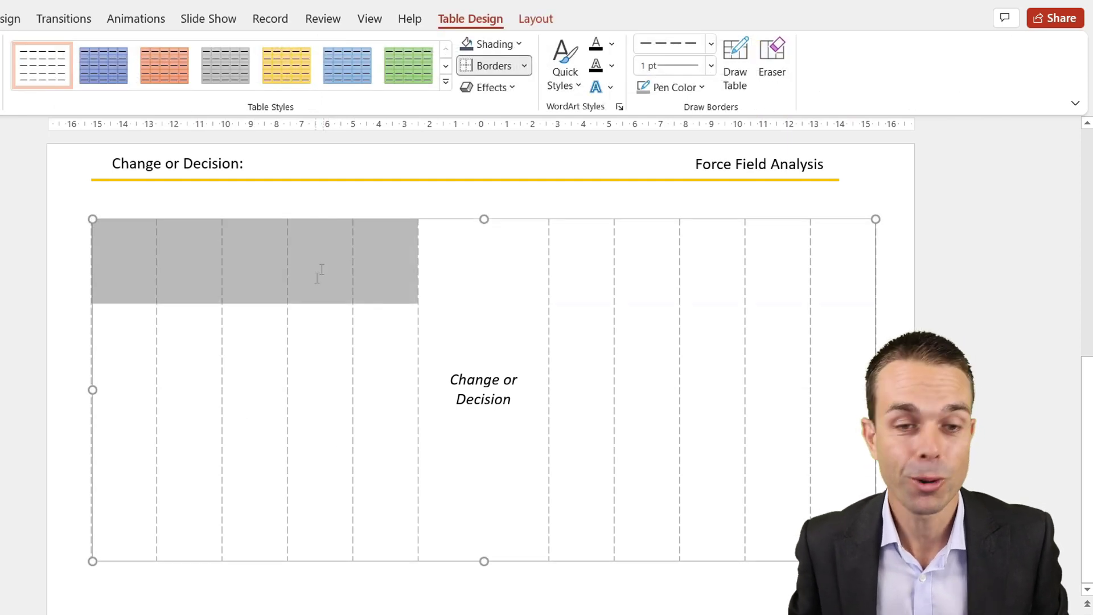
Merge the five top-left cells into one and remove all its borders
{"action": "right_click", "coordinate": [297, 258]}
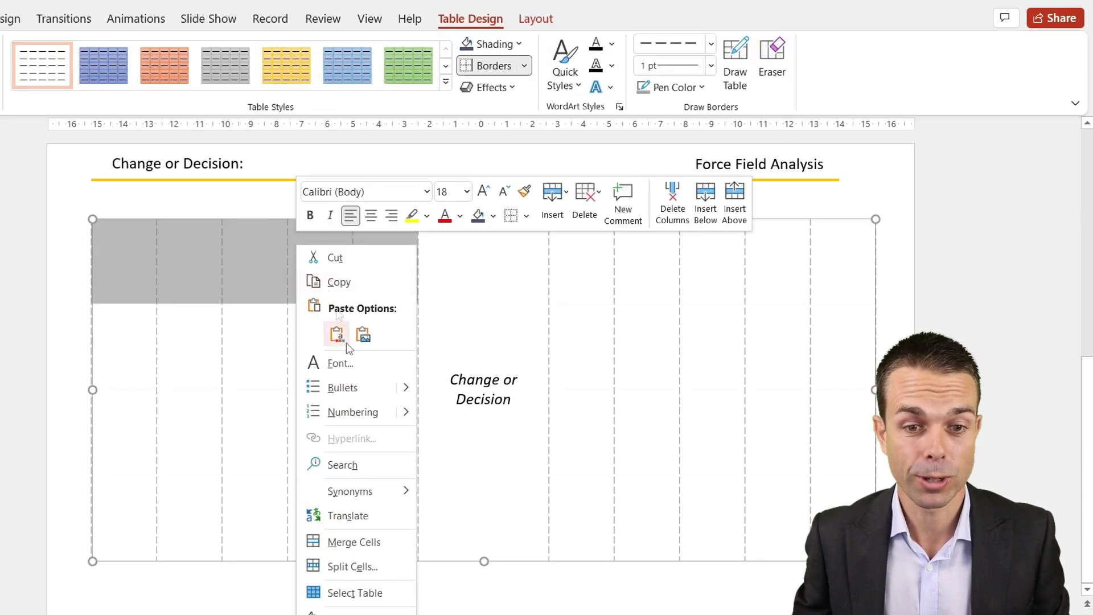
{"action": "left_click", "coordinate": [368, 546]}
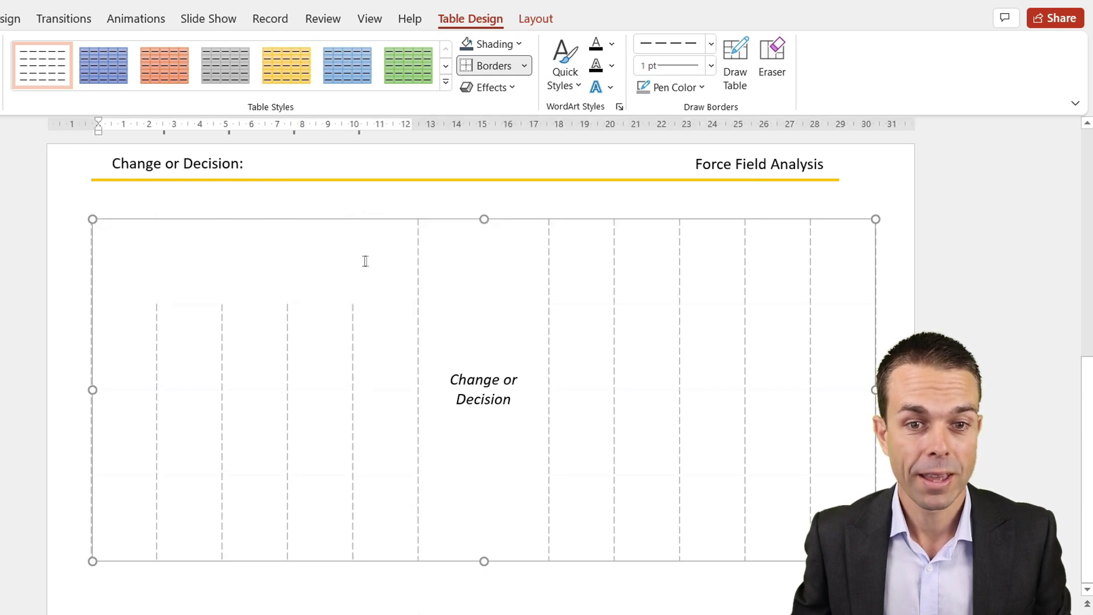
{"action": "left_click", "coordinate": [524, 66]}
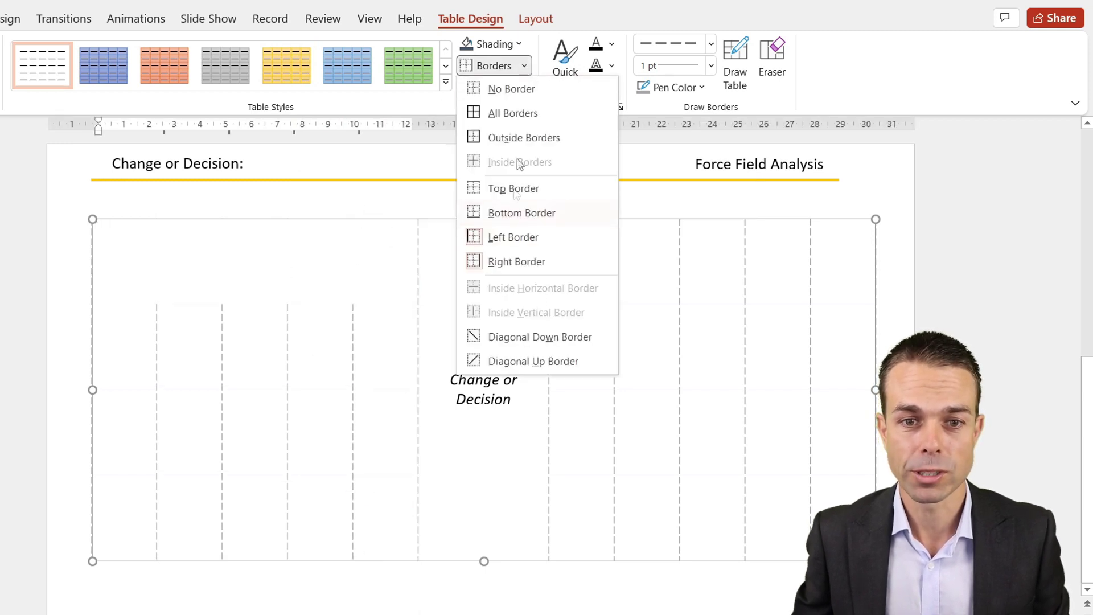
{"action": "left_click", "coordinate": [516, 93]}
Merge the top-right cells into one borderless header cell
{"action": "left_click", "coordinate": [596, 254]}
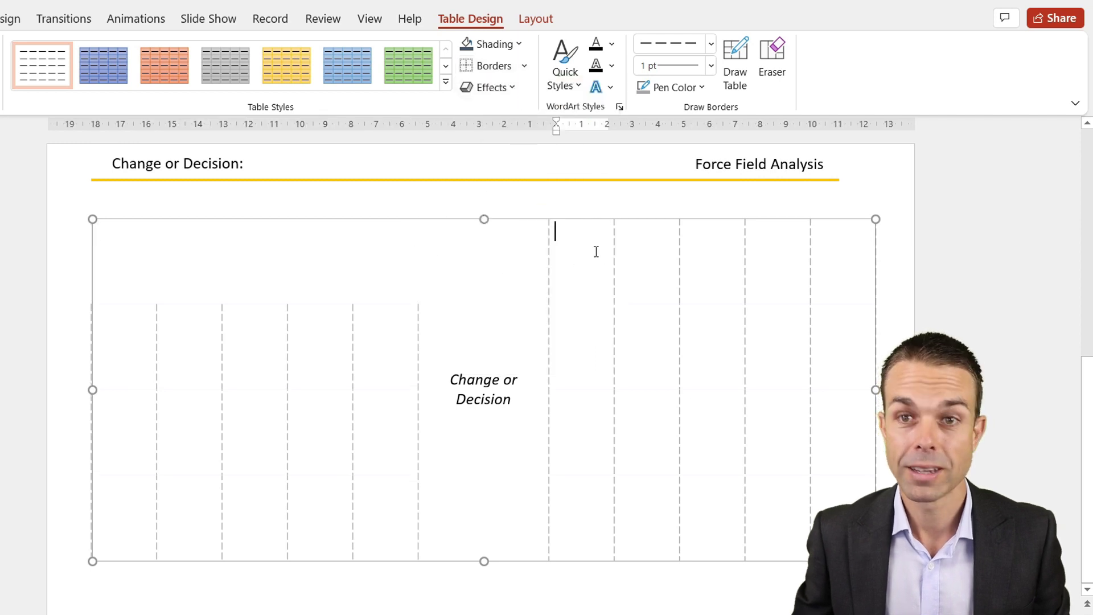
{"action": "left_click", "coordinate": [832, 256], "text": "shift"}
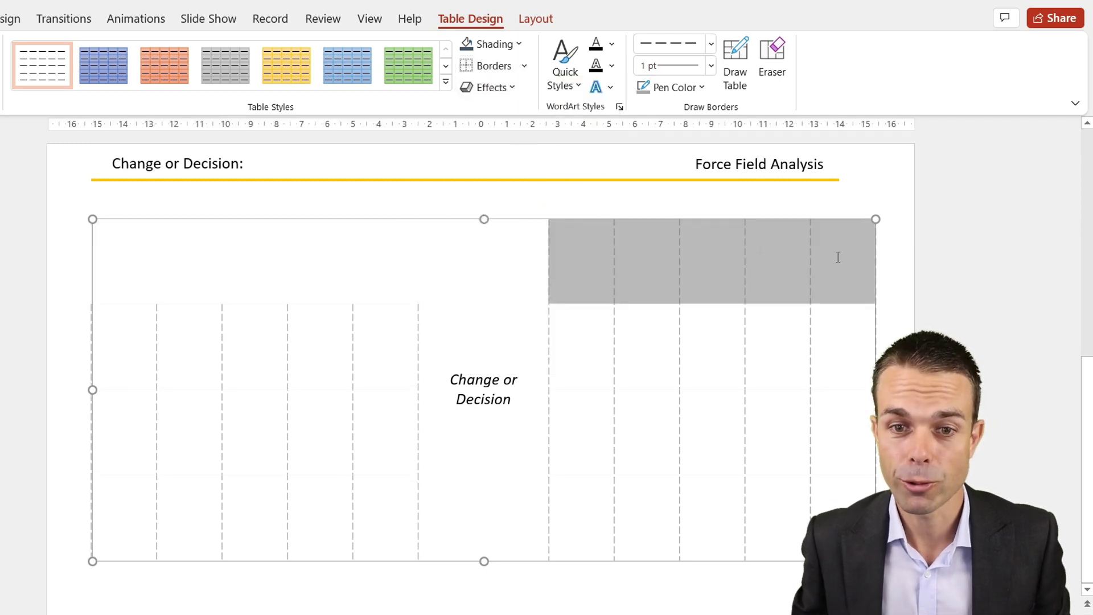
{"action": "right_click", "coordinate": [640, 241]}
{"action": "left_click", "coordinate": [706, 539]}
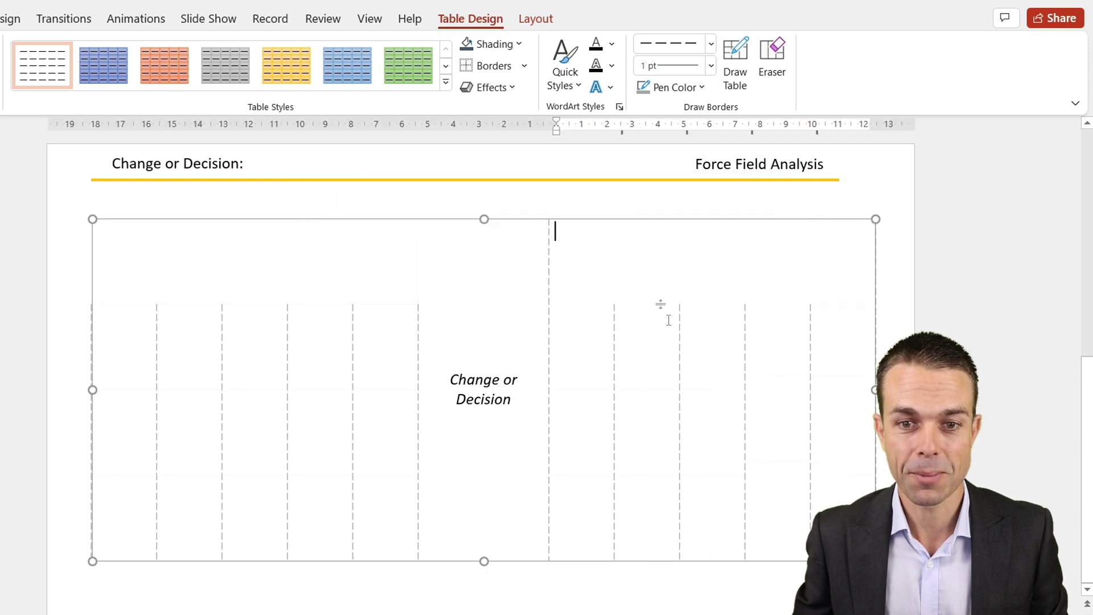
{"action": "left_click", "coordinate": [493, 66]}
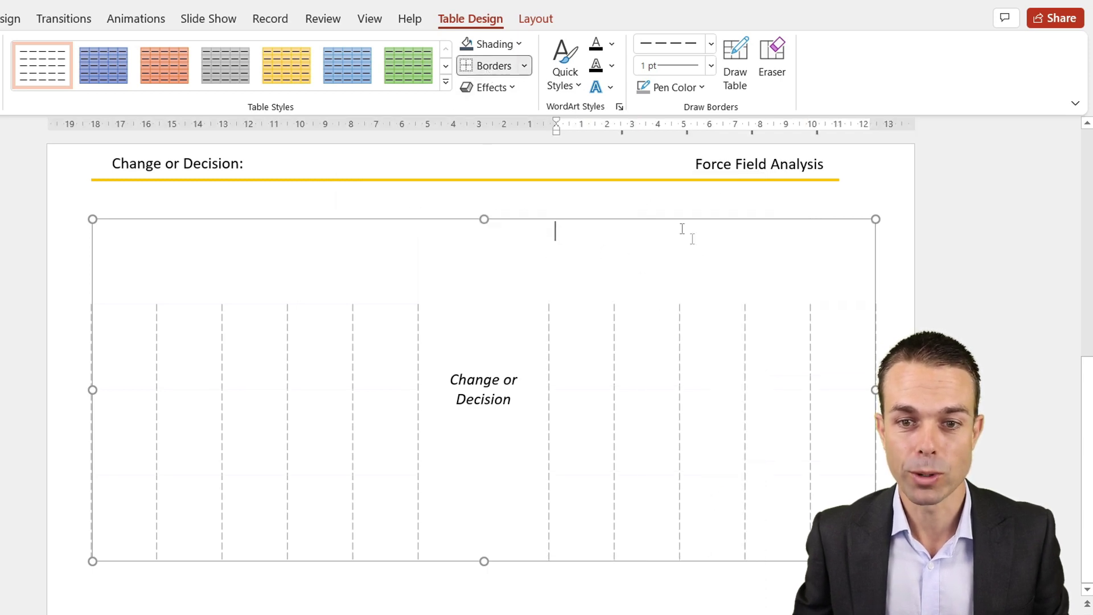
{"action": "left_click", "coordinate": [458, 248]}
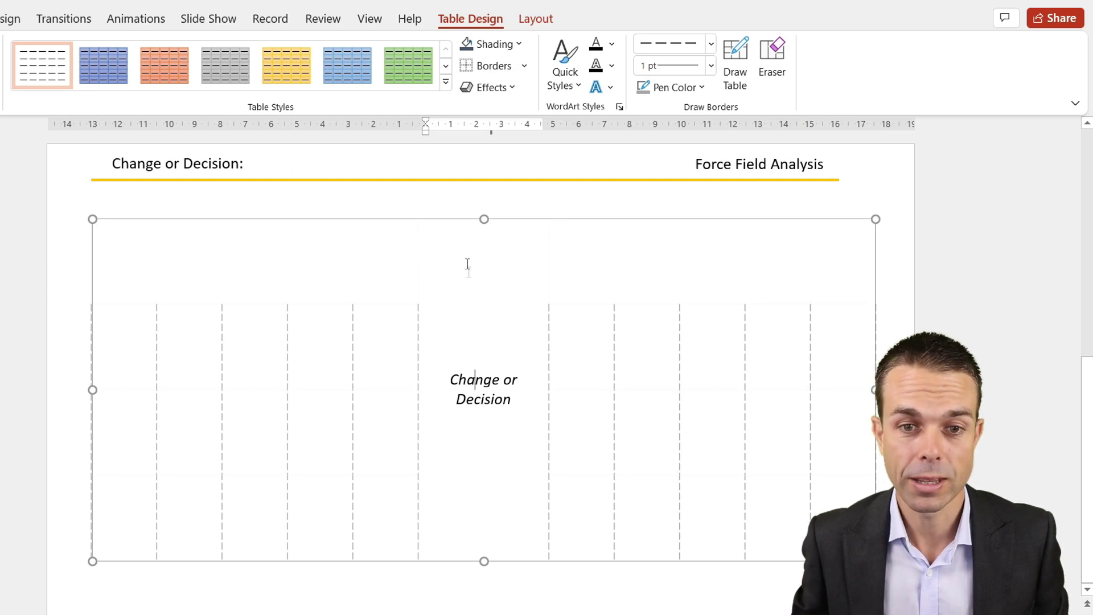
Fill the centre 'Change or Decision' column light grey
{"action": "right_click", "coordinate": [478, 357]}
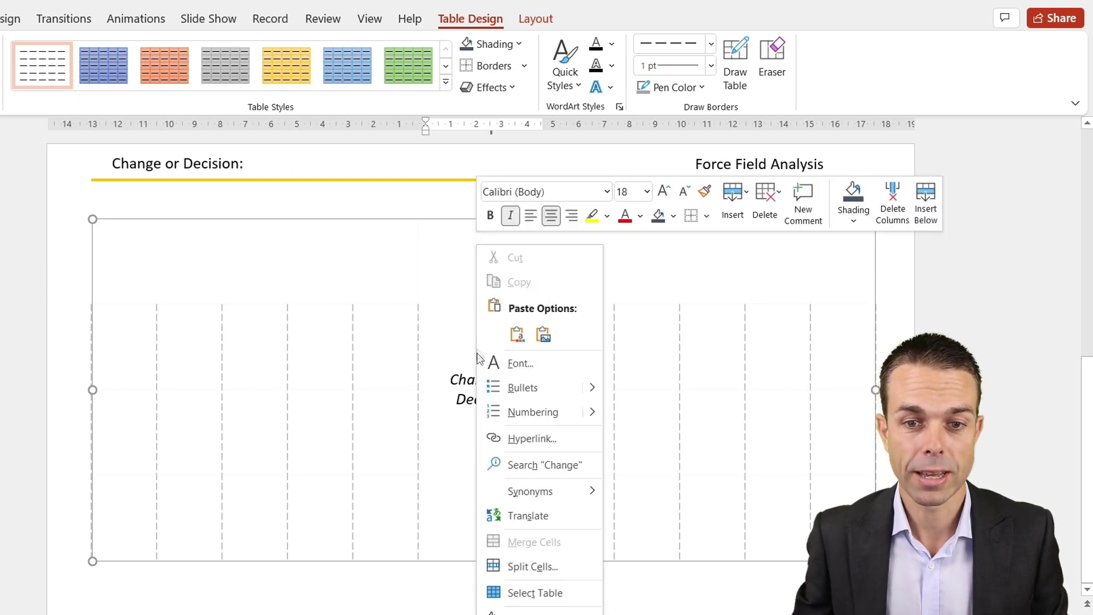
{"action": "left_click", "coordinate": [674, 216]}
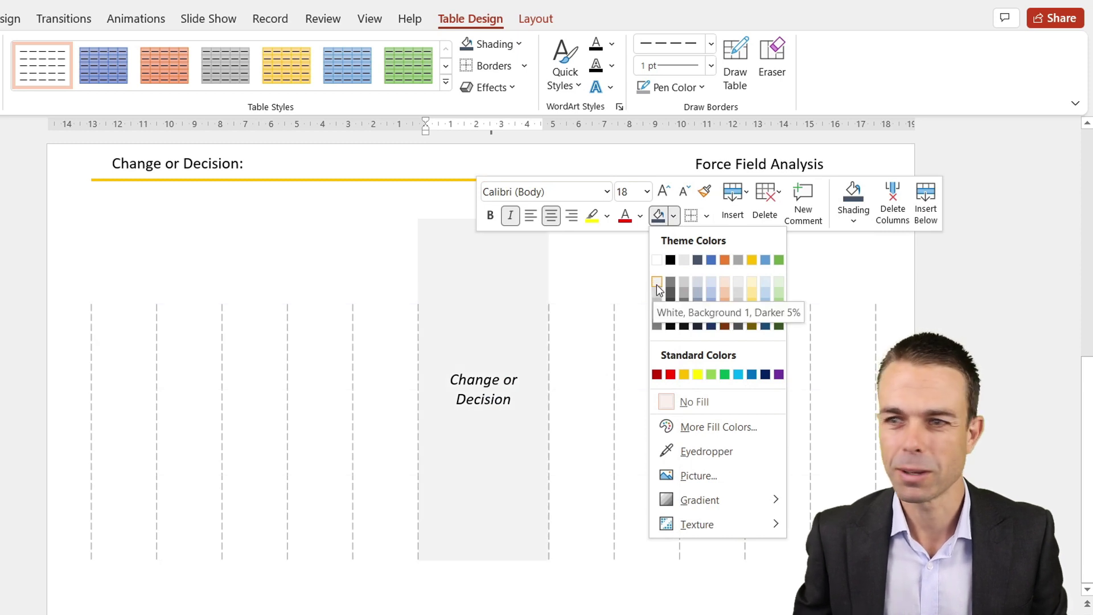
{"action": "left_click", "coordinate": [658, 284]}
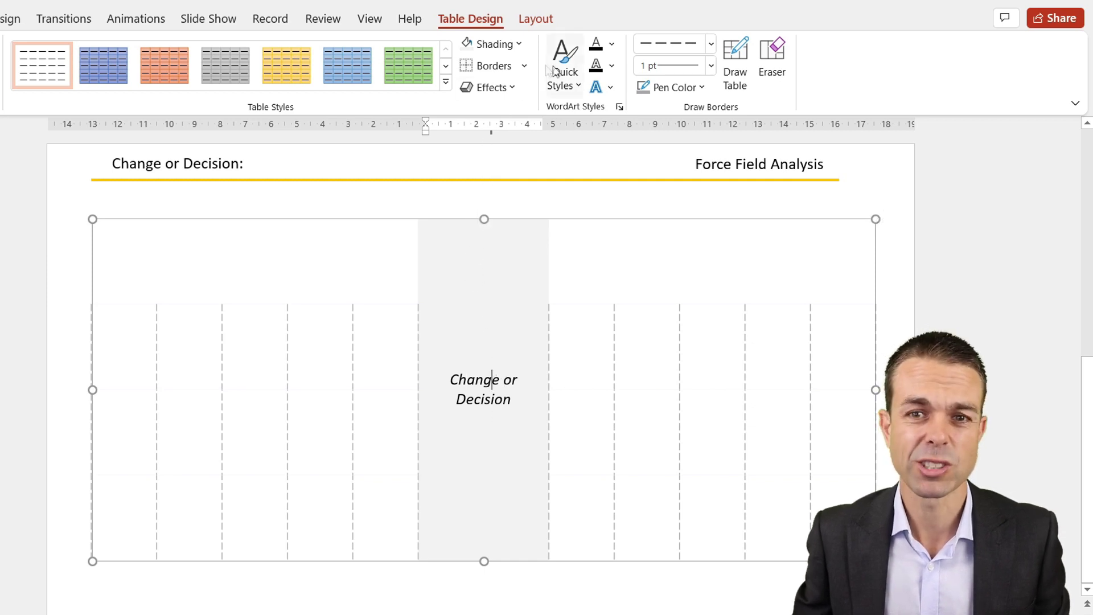
Give the centre column solid left and right borders
{"action": "left_click", "coordinate": [712, 45]}
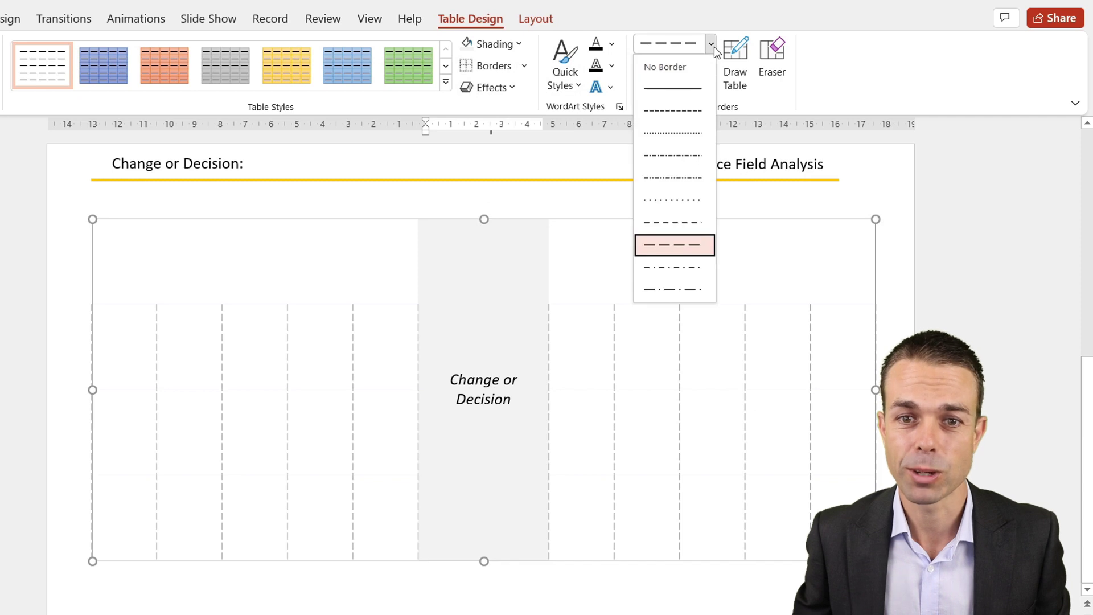
{"action": "left_click", "coordinate": [696, 88]}
{"action": "left_click", "coordinate": [525, 67]}
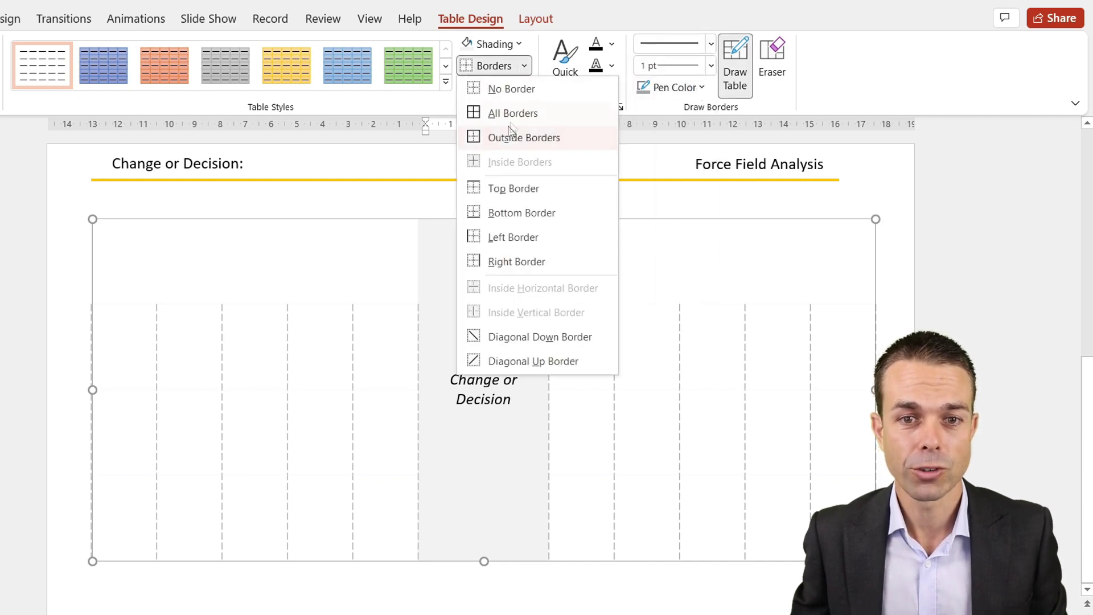
{"action": "left_click", "coordinate": [499, 248]}
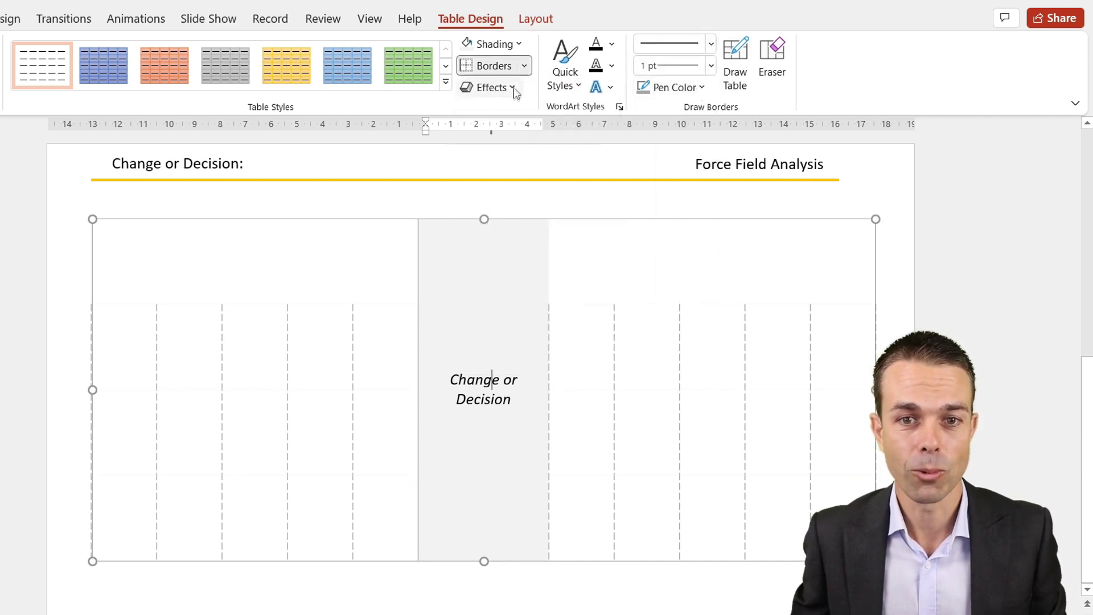
{"action": "left_click", "coordinate": [526, 67]}
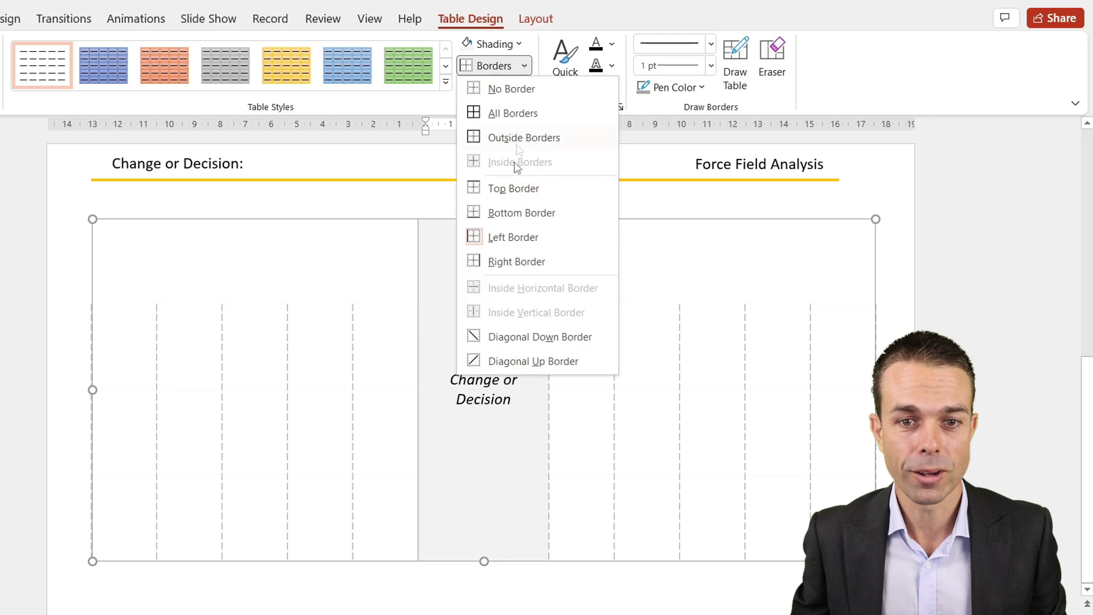
{"action": "left_click", "coordinate": [516, 259]}
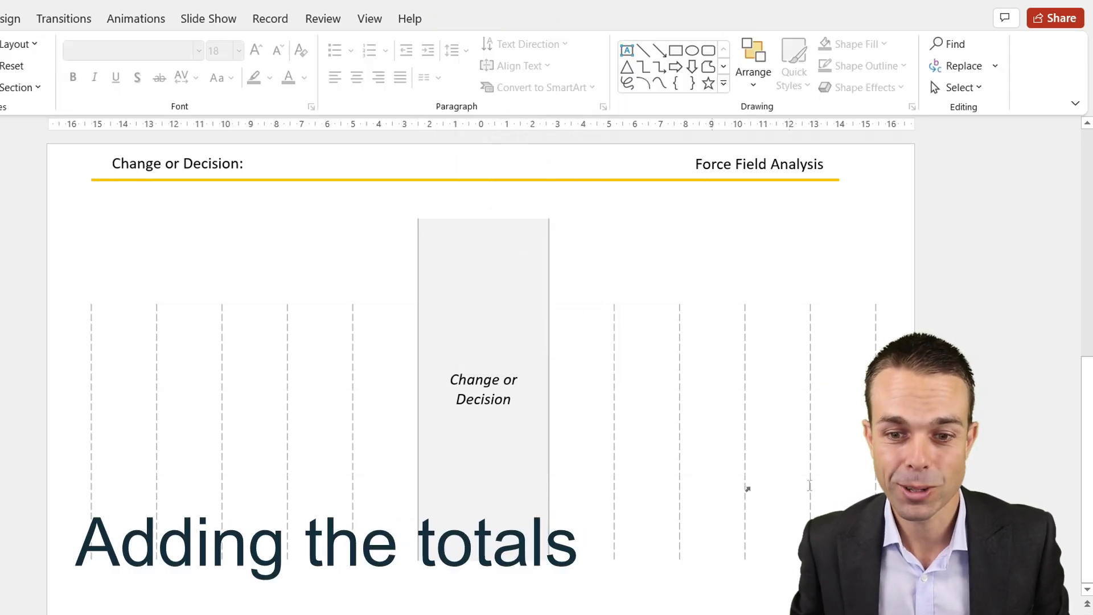
Merge the five bottom-left cells into one totals cell filled grey
{"action": "left_click_drag", "start_coordinate": [815, 488], "coordinate": [268, 521]}
{"action": "left_click", "coordinate": [268, 521]}
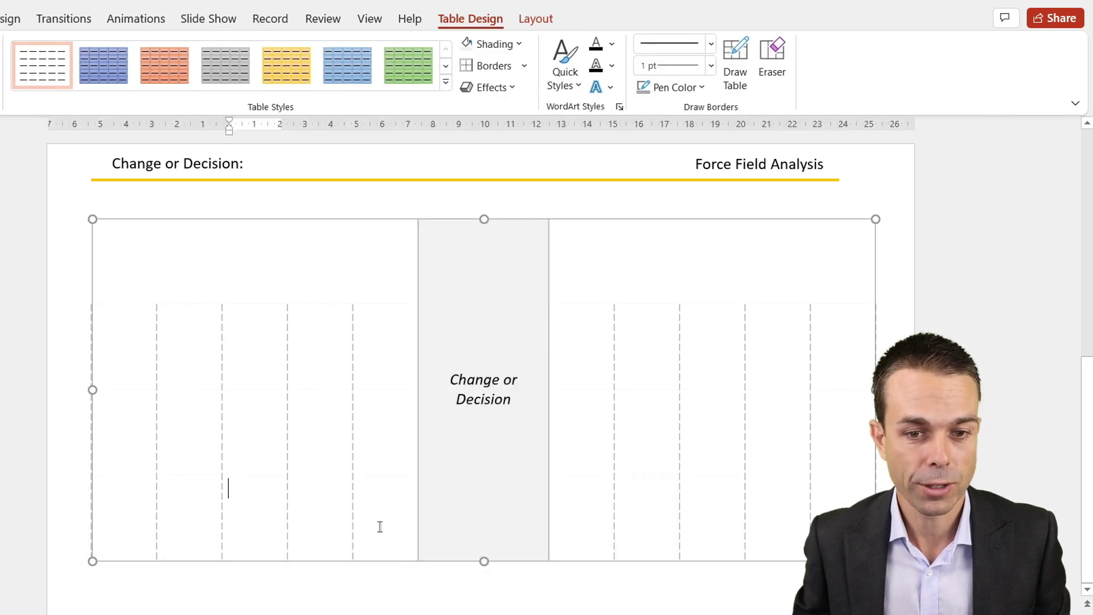
{"action": "left_click_drag", "start_coordinate": [378, 525], "coordinate": [148, 542]}
{"action": "right_click", "coordinate": [255, 516]}
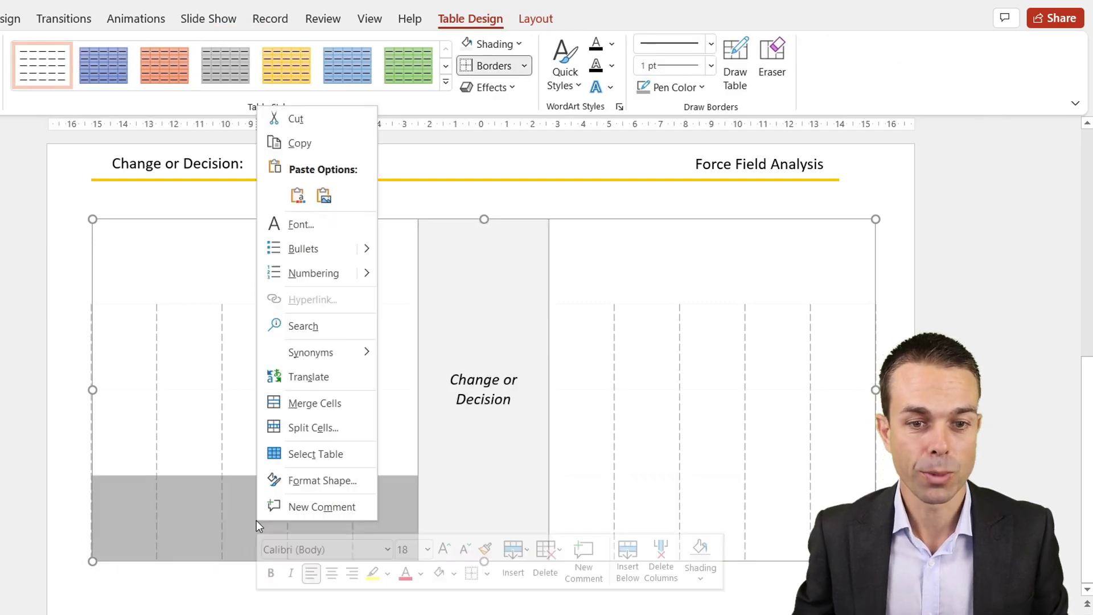
{"action": "left_click", "coordinate": [322, 404]}
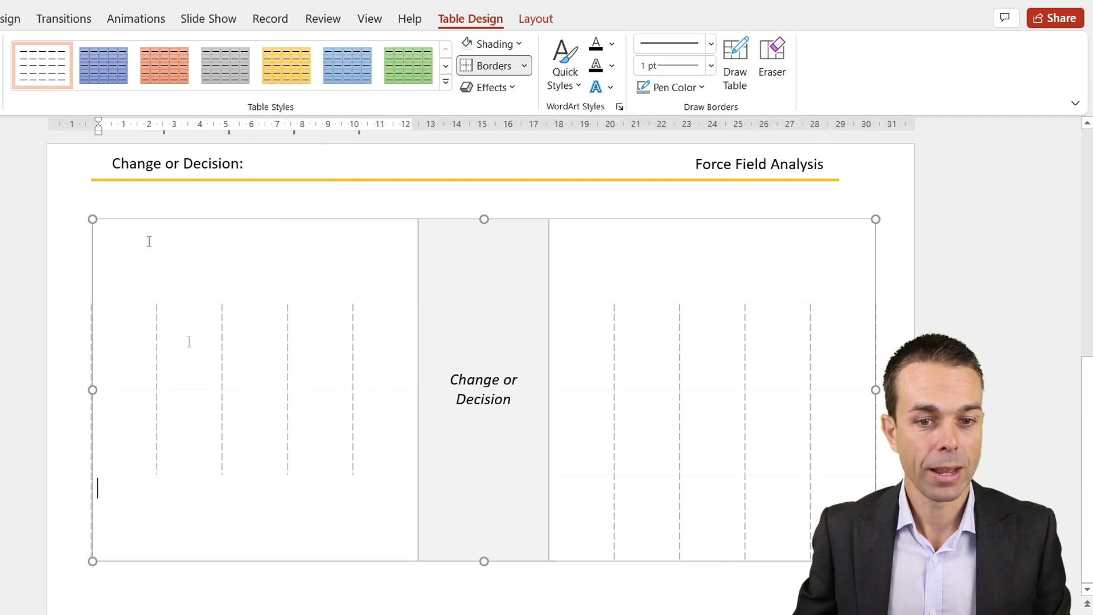
{"action": "right_click", "coordinate": [265, 511]}
{"action": "left_click", "coordinate": [459, 571]}
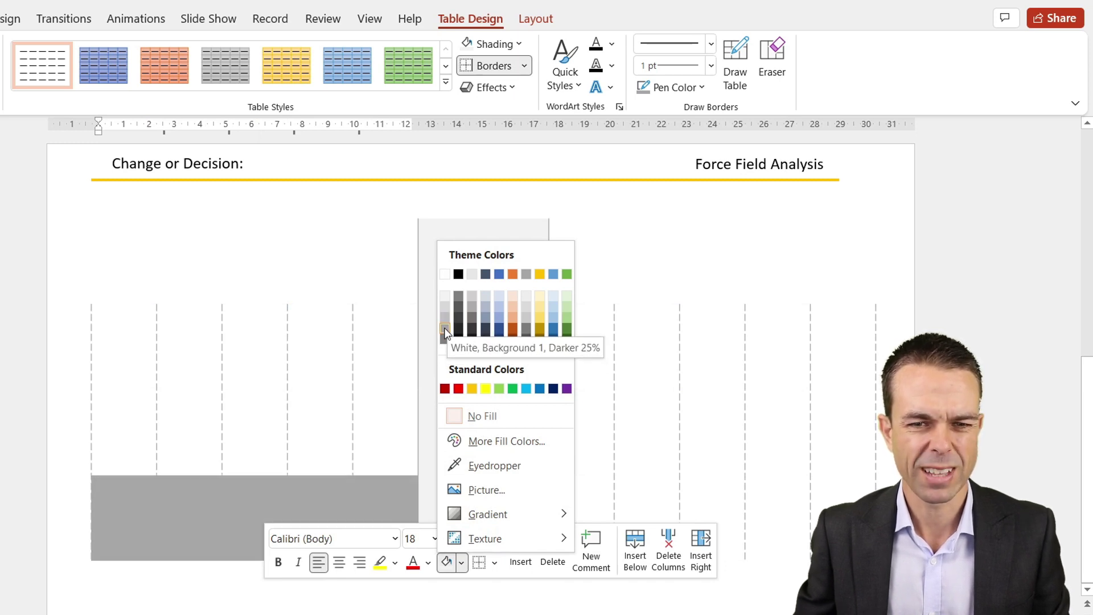
{"action": "left_click", "coordinate": [446, 317]}
Merge the bottom-right cells into one grey totals cell
{"action": "left_click_drag", "start_coordinate": [843, 512], "coordinate": [593, 512]}
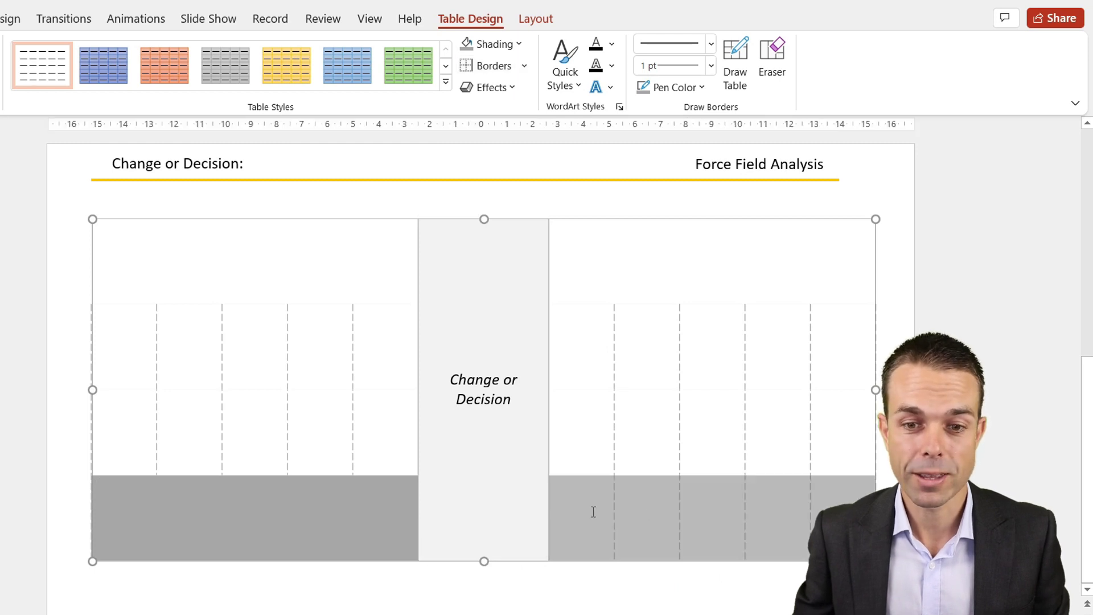
{"action": "right_click", "coordinate": [596, 513]}
{"action": "left_click", "coordinate": [654, 394]}
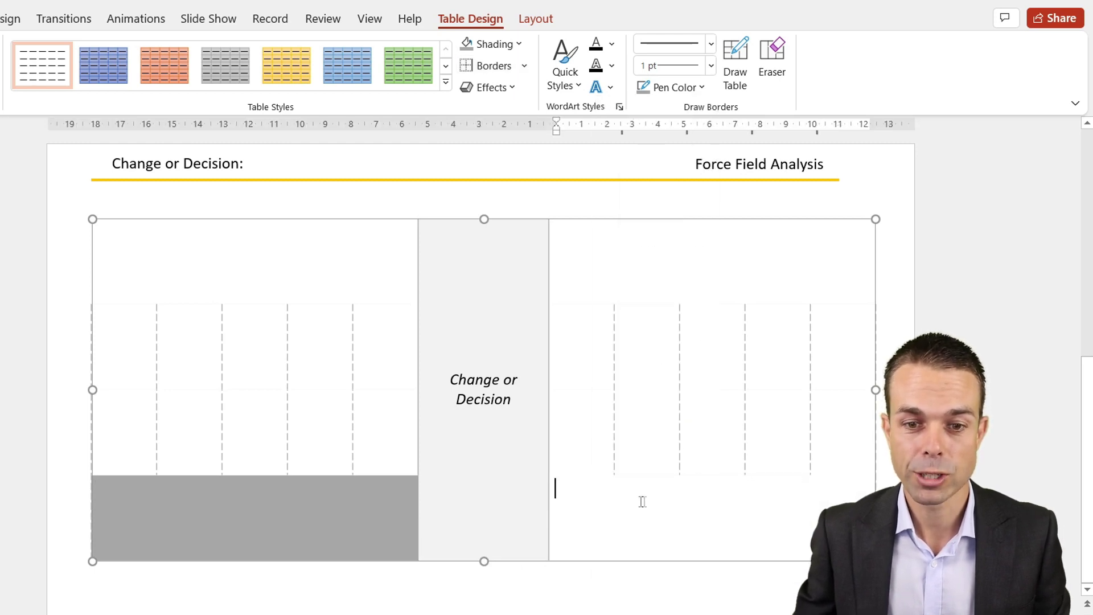
{"action": "right_click", "coordinate": [612, 509]}
{"action": "left_click", "coordinate": [754, 555]}
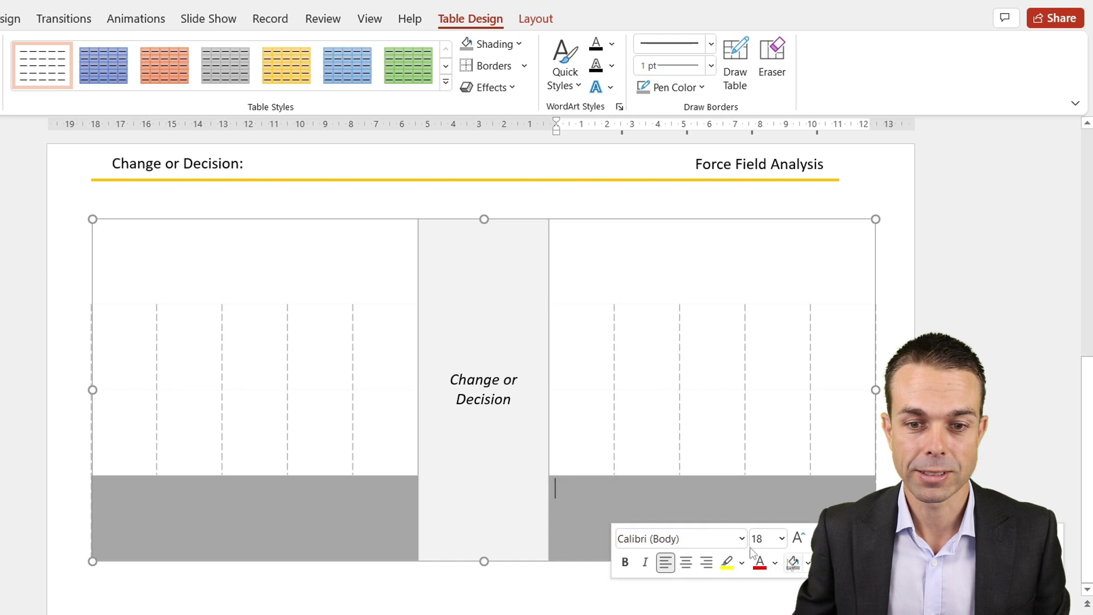
Shorten the left grey totals row and match the right row to it
{"action": "left_click", "coordinate": [350, 491]}
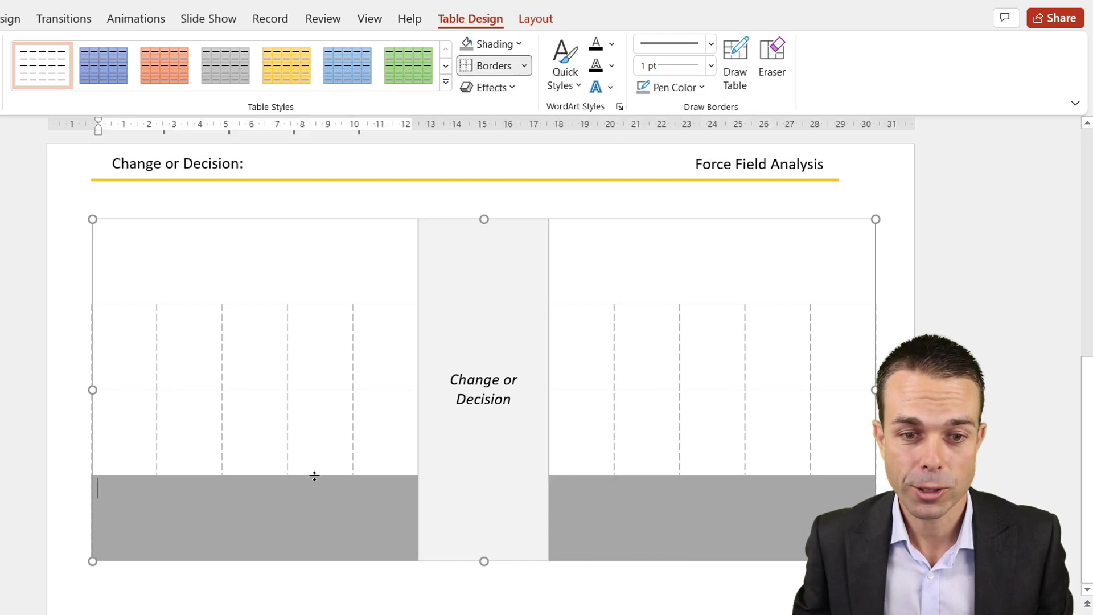
{"action": "left_click_drag", "start_coordinate": [315, 476], "coordinate": [310, 529]}
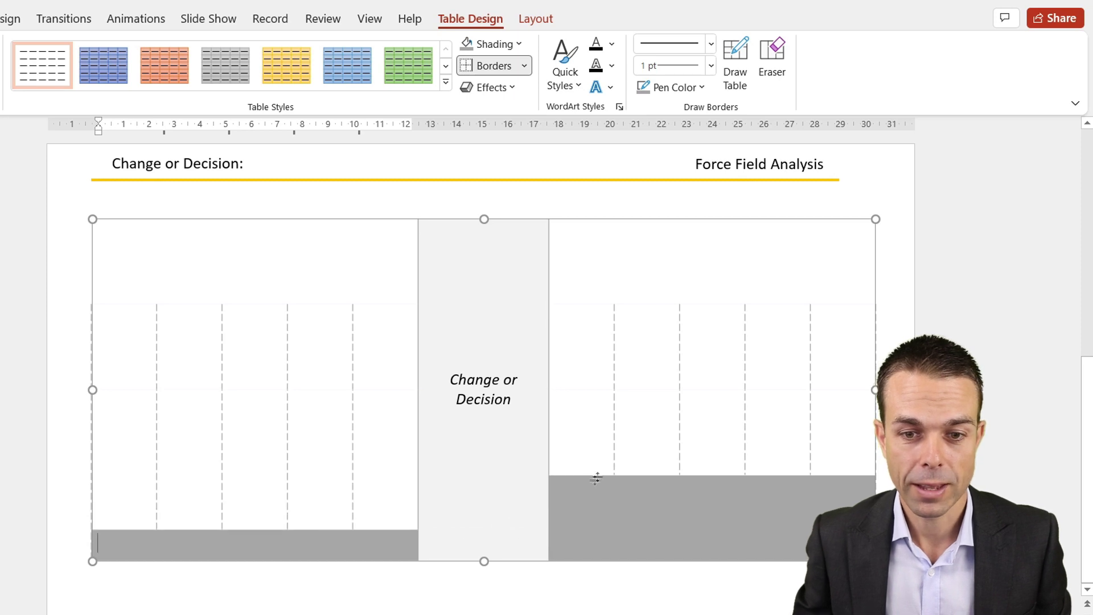
{"action": "left_click_drag", "start_coordinate": [616, 476], "coordinate": [617, 529]}
Type 'Total:' in the left grey cell, centred both ways, in white
{"action": "left_click", "coordinate": [295, 550]}
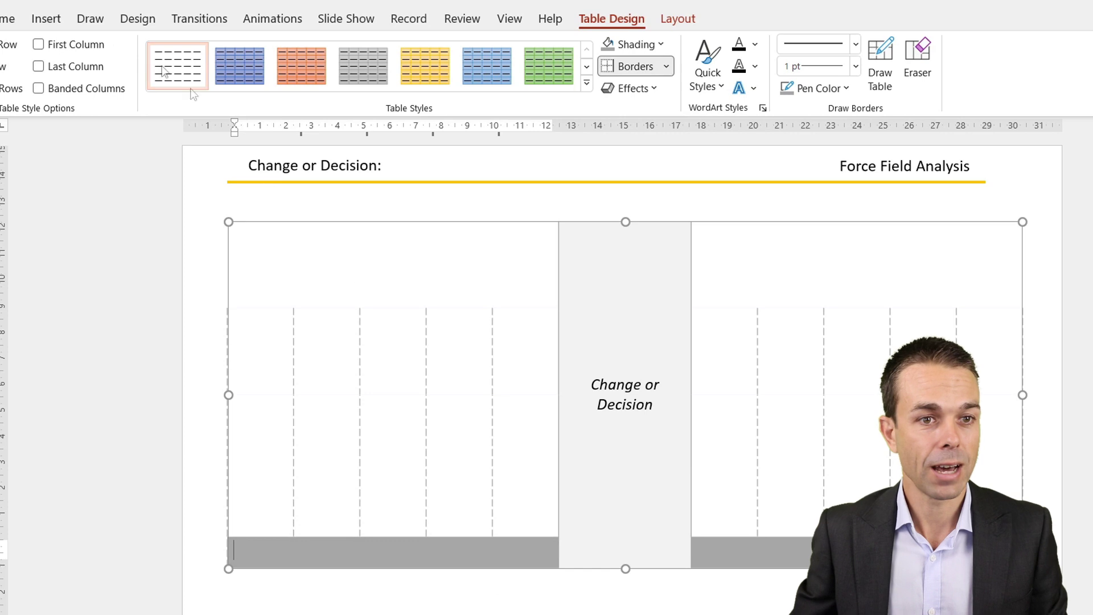
{"action": "left_click", "coordinate": [7, 19]}
{"action": "left_click", "coordinate": [497, 84]}
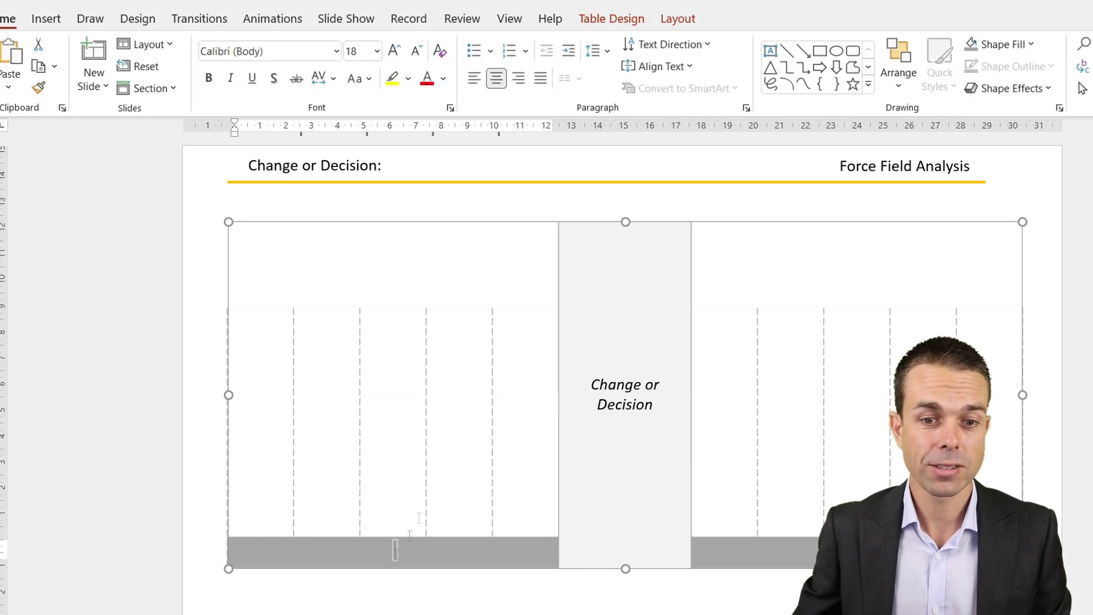
{"action": "type", "text": "Total:"}
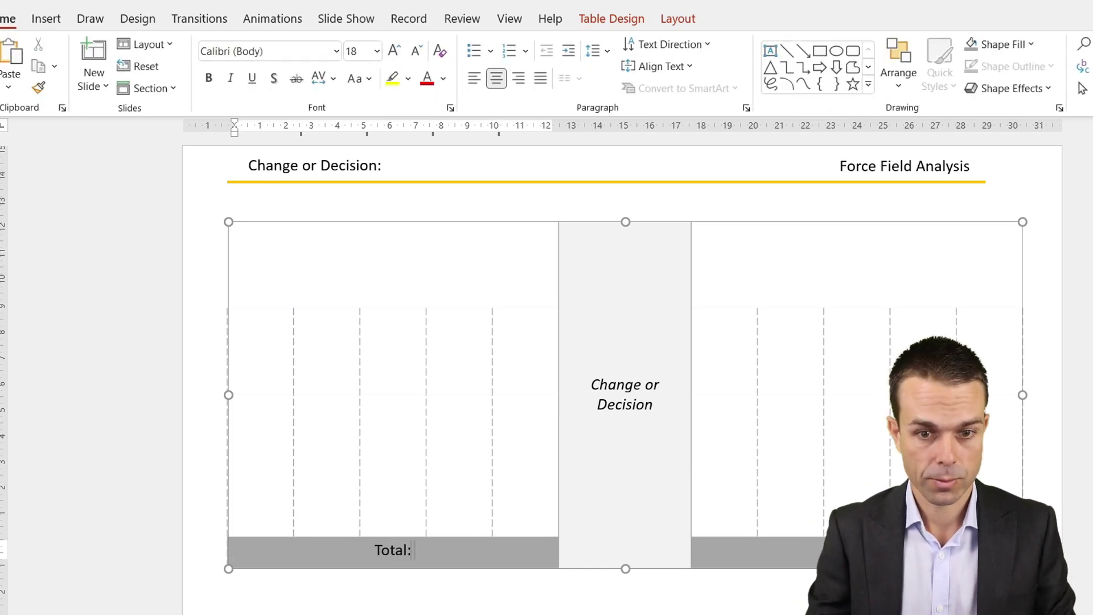
{"action": "left_click", "coordinate": [669, 72]}
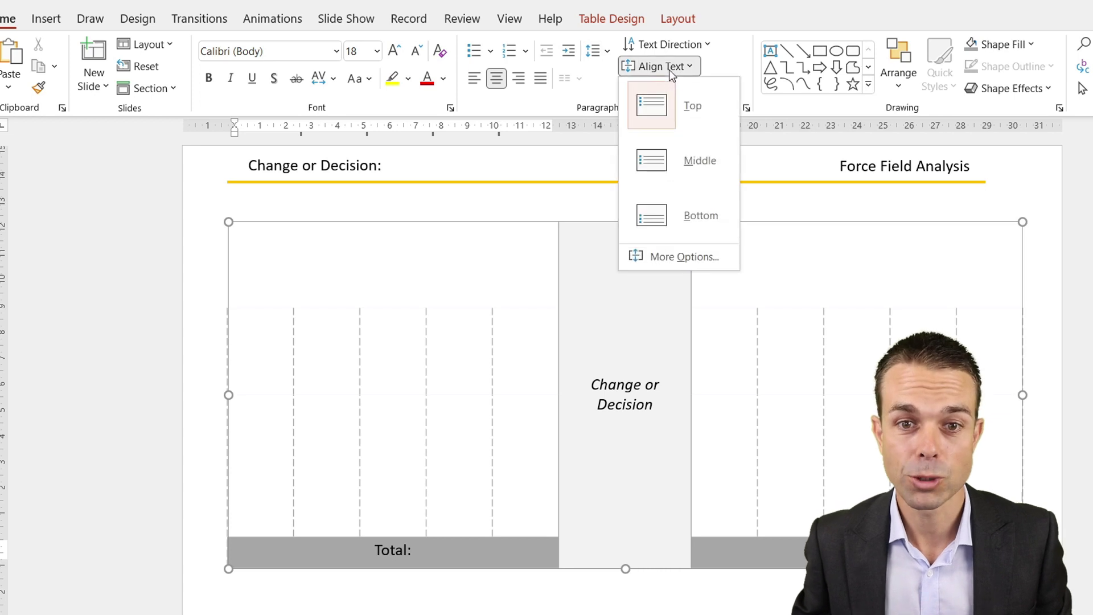
{"action": "left_click", "coordinate": [679, 160]}
{"action": "left_click_drag", "start_coordinate": [375, 553], "coordinate": [419, 552]}
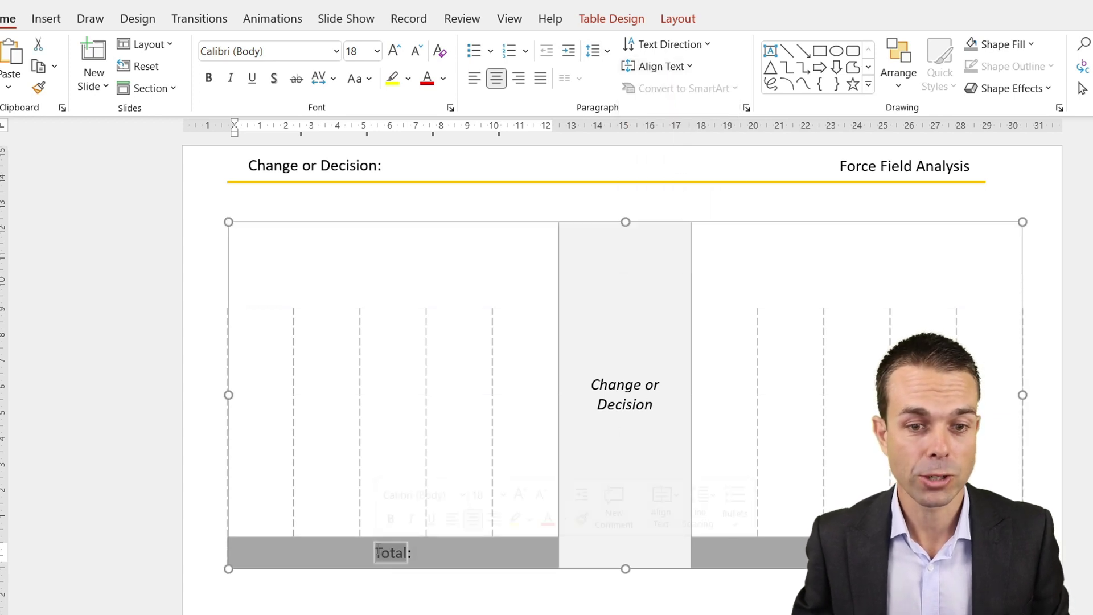
{"action": "left_click", "coordinate": [450, 78]}
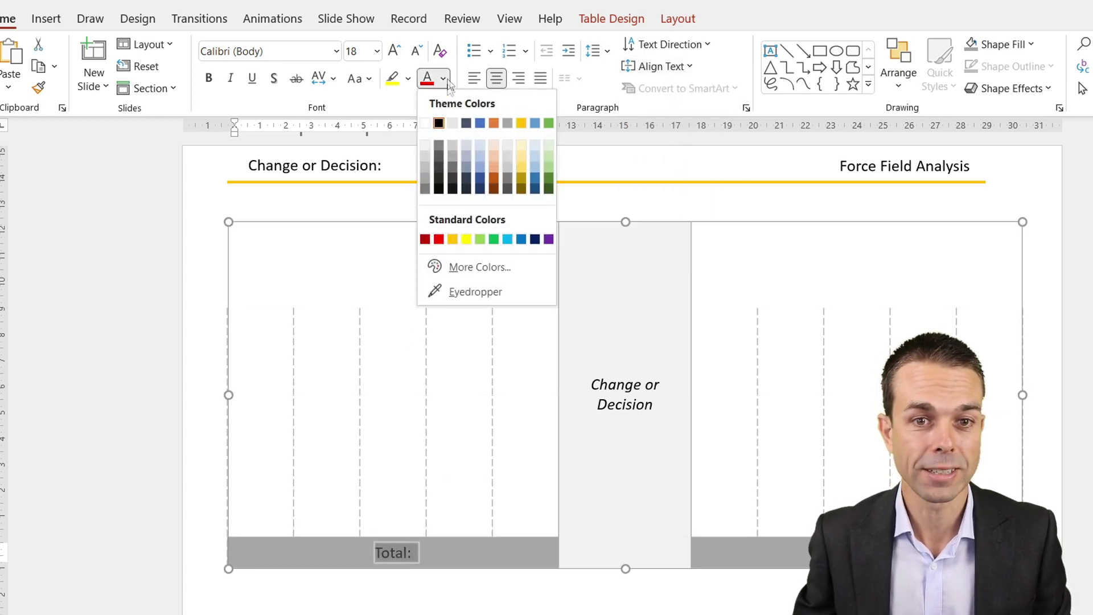
{"action": "left_click", "coordinate": [432, 125]}
Copy the white 'Total:' label into the right grey cell, centred horizontally and vertically
{"action": "key", "text": "ctrl+c"}
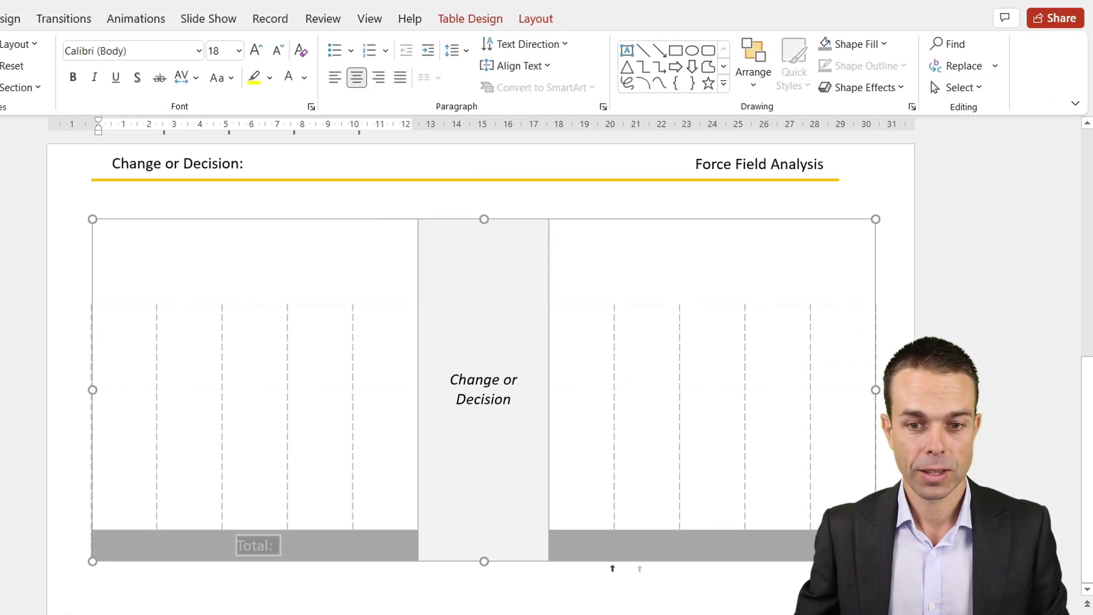
{"action": "left_click", "coordinate": [803, 555]}
{"action": "key", "text": "ctrl+v"}
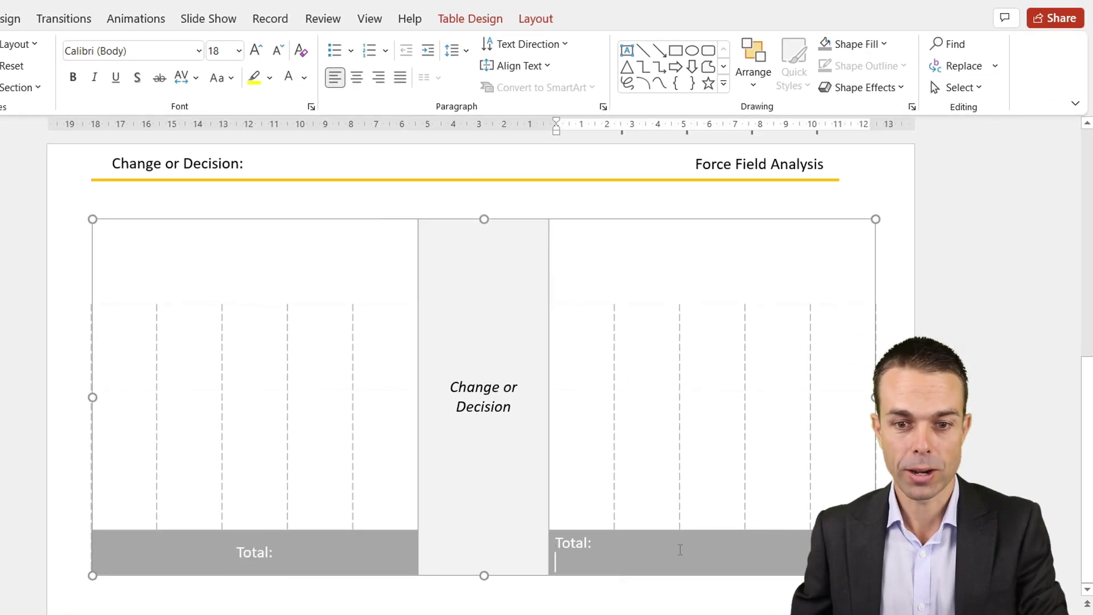
{"action": "key", "text": "BackSpace"}
{"action": "left_click", "coordinate": [356, 77]}
{"action": "left_click", "coordinate": [515, 66]}
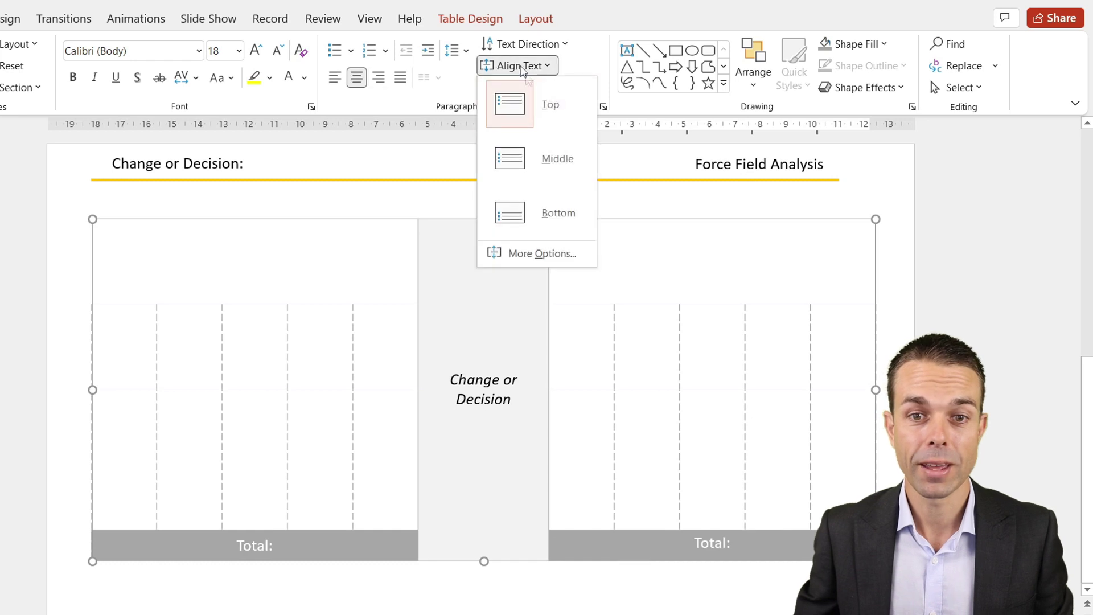
{"action": "left_click", "coordinate": [529, 157]}
Remove all borders from the second row of both table halves
{"action": "left_click", "coordinate": [142, 340]}
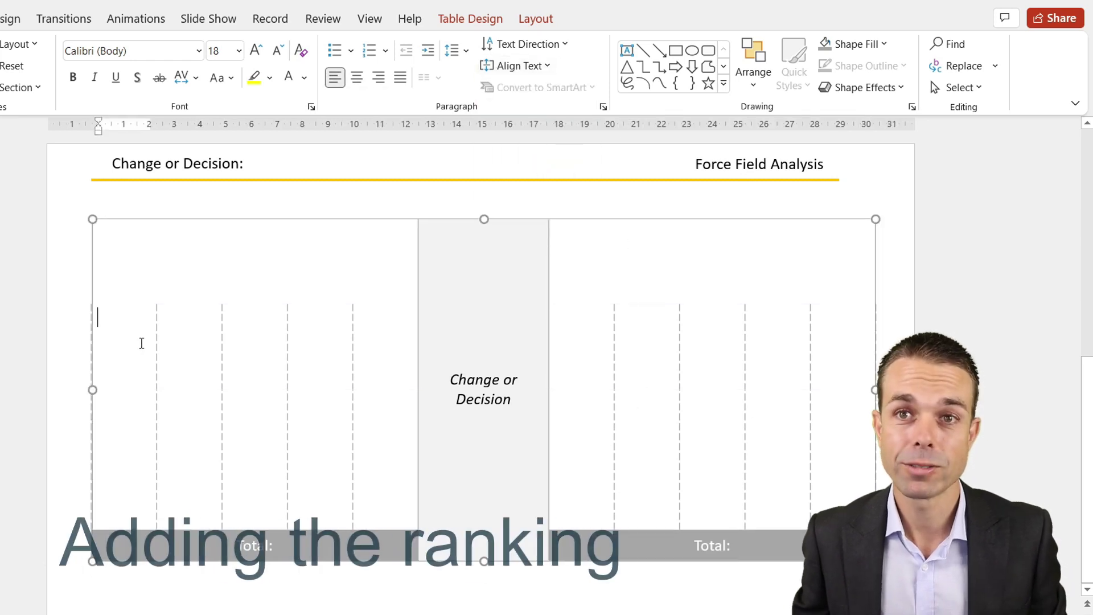
{"action": "left_click_drag", "start_coordinate": [139, 336], "coordinate": [384, 344]}
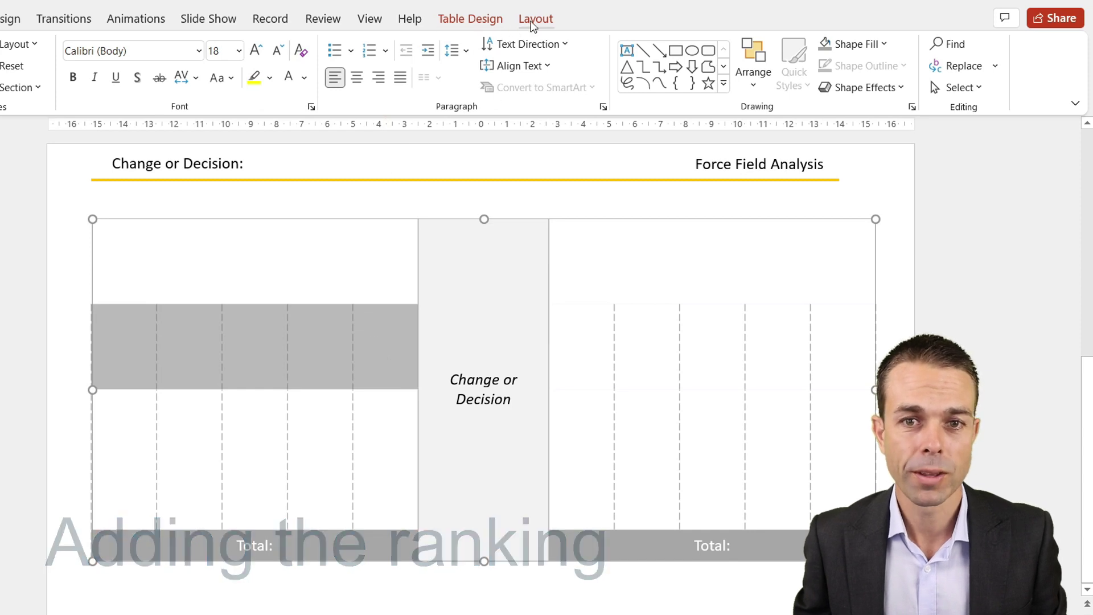
{"action": "left_click", "coordinate": [536, 19]}
{"action": "left_click", "coordinate": [481, 21]}
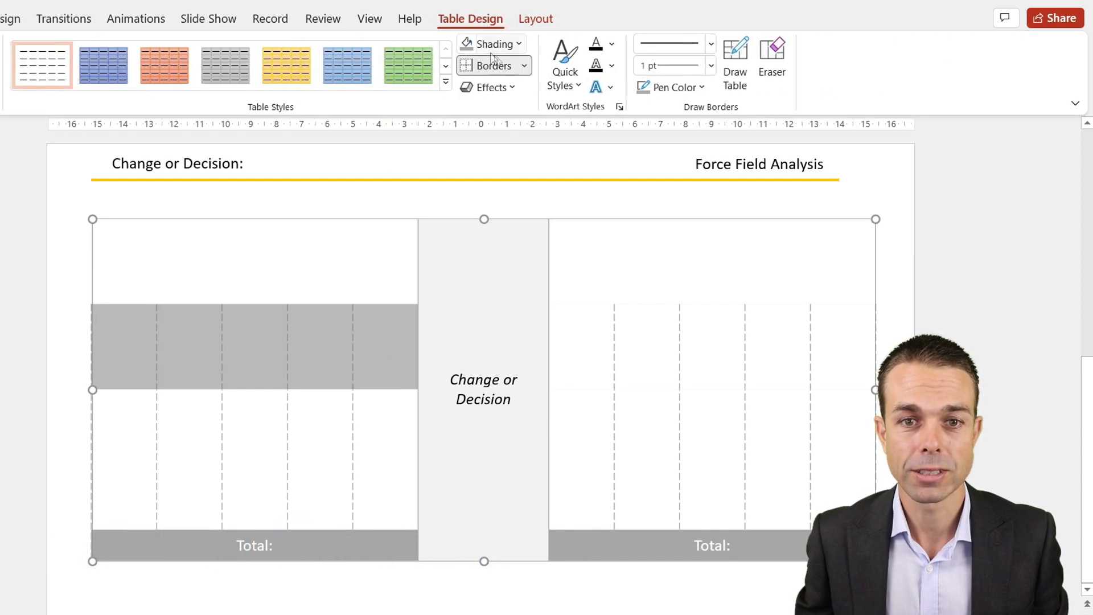
{"action": "left_click", "coordinate": [525, 67]}
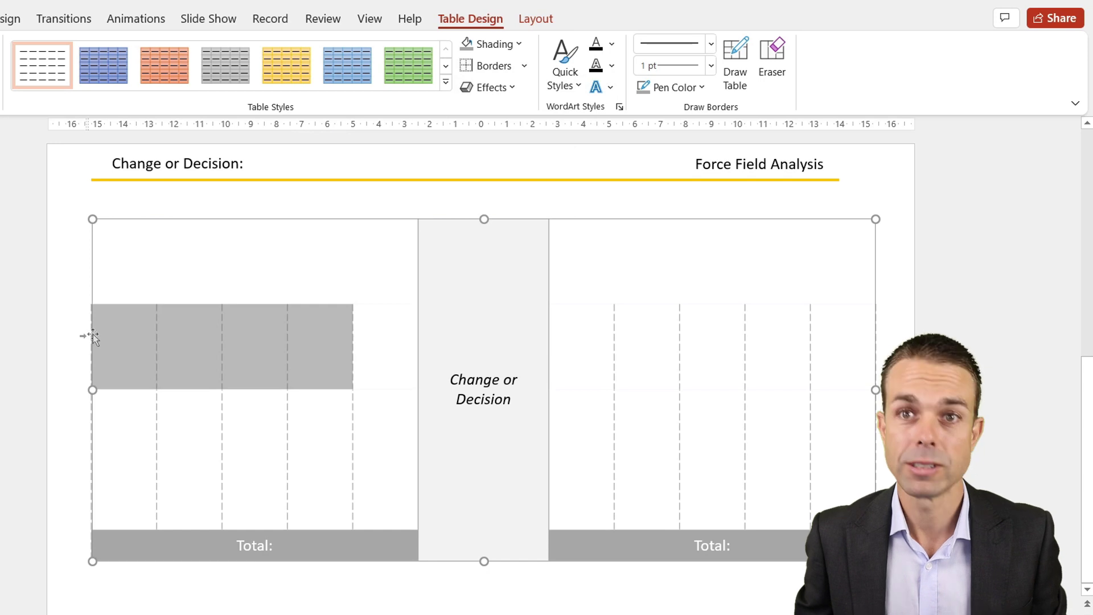
{"action": "left_click", "coordinate": [523, 66]}
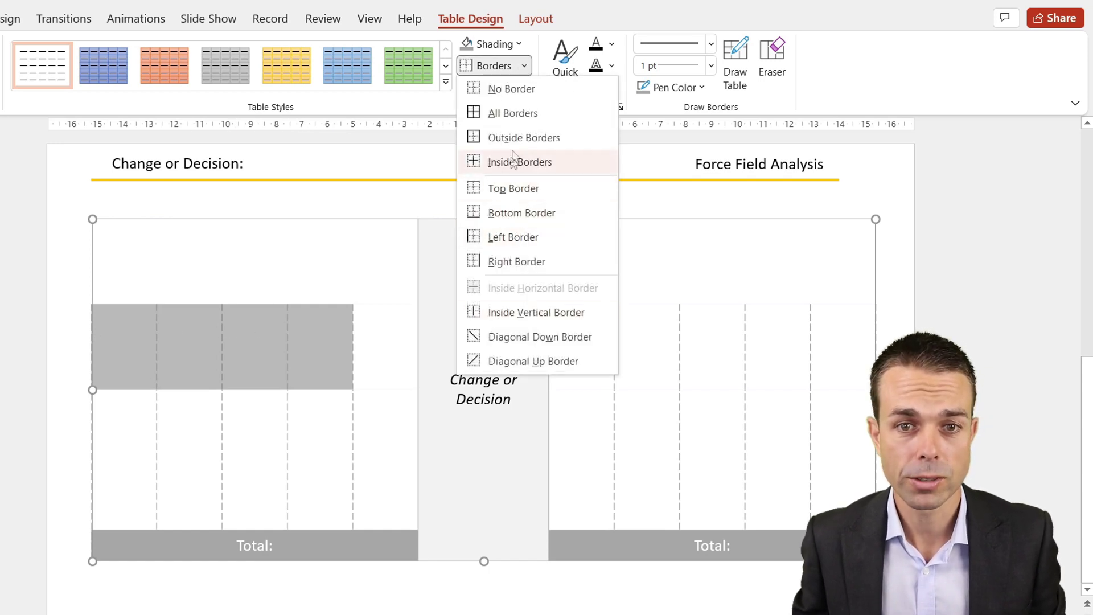
{"action": "left_click", "coordinate": [519, 99]}
{"action": "left_click_drag", "start_coordinate": [620, 312], "coordinate": [831, 313]}
{"action": "left_click", "coordinate": [497, 66]}
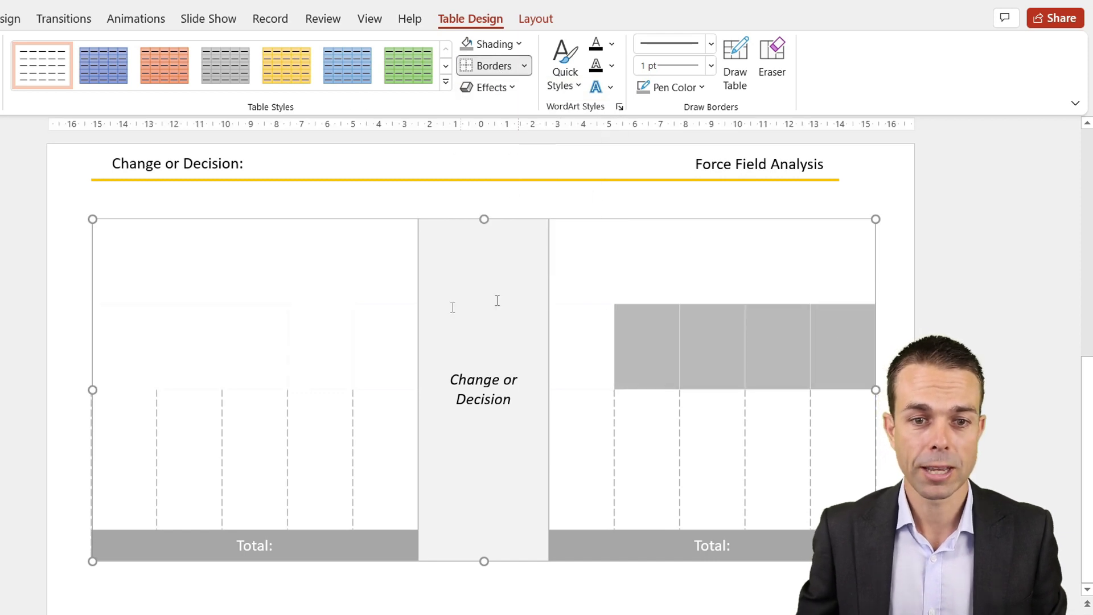
{"action": "left_click", "coordinate": [302, 357]}
Drag the row borders up so each half's ranking row becomes a thin strip
{"action": "left_click_drag", "start_coordinate": [331, 390], "coordinate": [339, 344]}
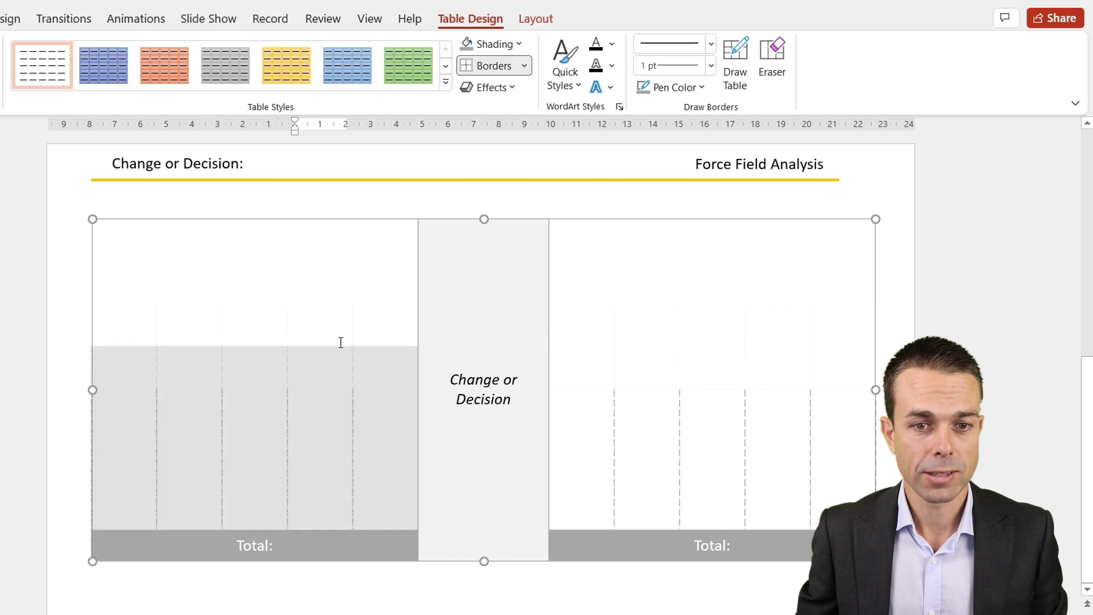
{"action": "left_click_drag", "start_coordinate": [323, 302], "coordinate": [336, 253]}
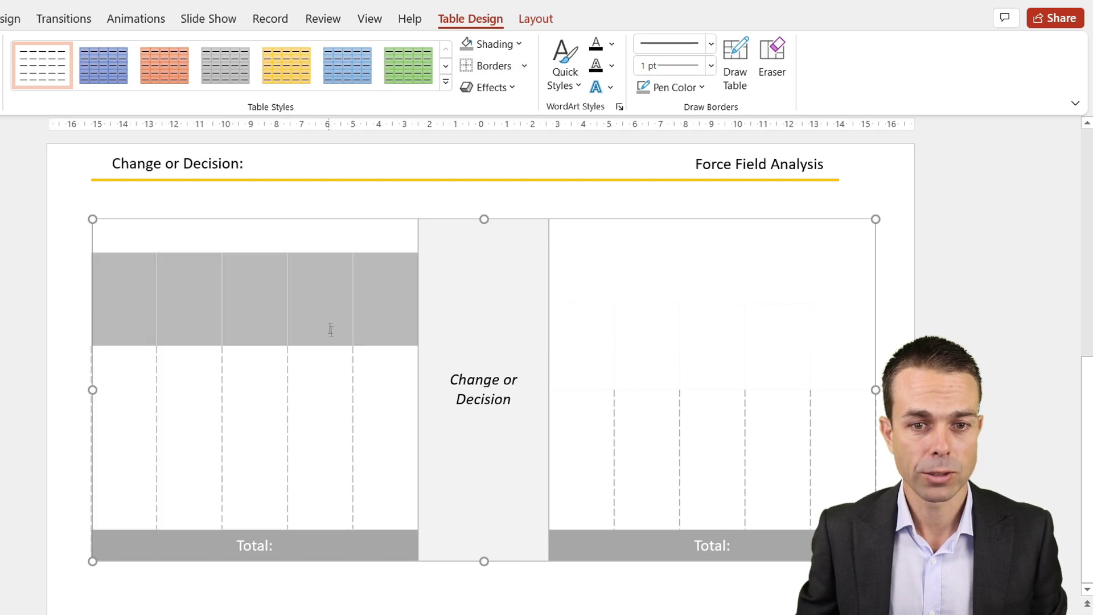
{"action": "left_click_drag", "start_coordinate": [329, 346], "coordinate": [330, 290]}
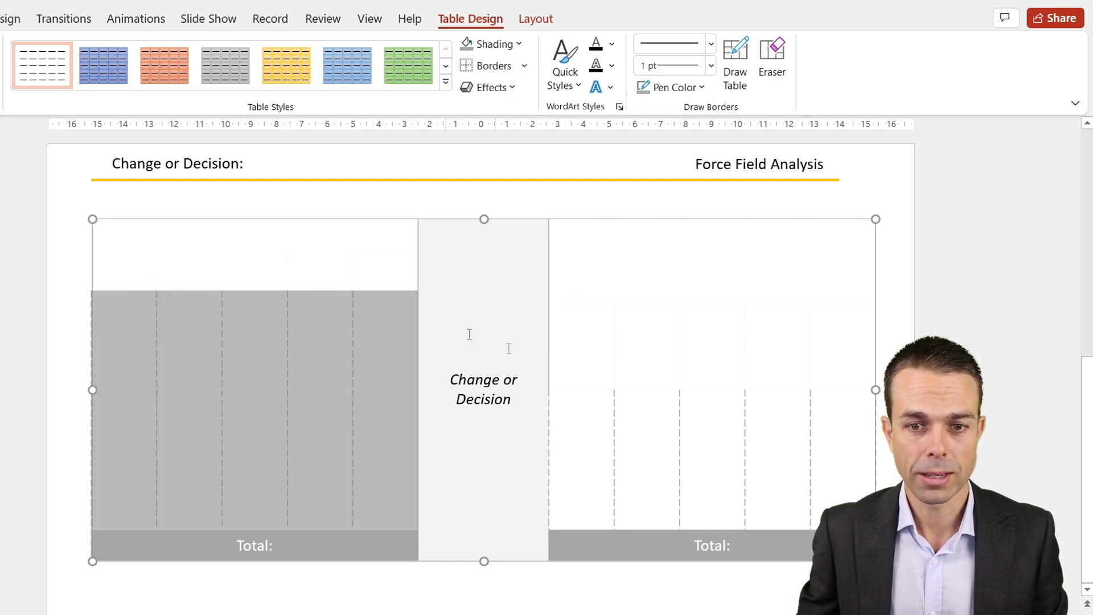
{"action": "left_click_drag", "start_coordinate": [664, 391], "coordinate": [656, 250]}
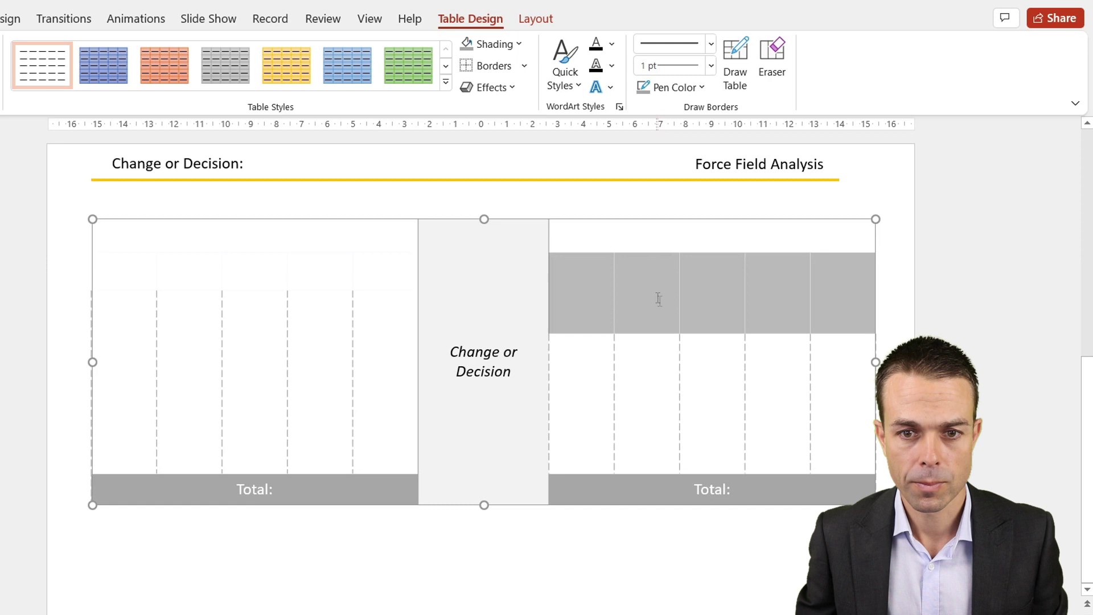
{"action": "left_click", "coordinate": [662, 325]}
{"action": "left_click_drag", "start_coordinate": [657, 332], "coordinate": [654, 289]}
{"action": "left_click", "coordinate": [665, 271]}
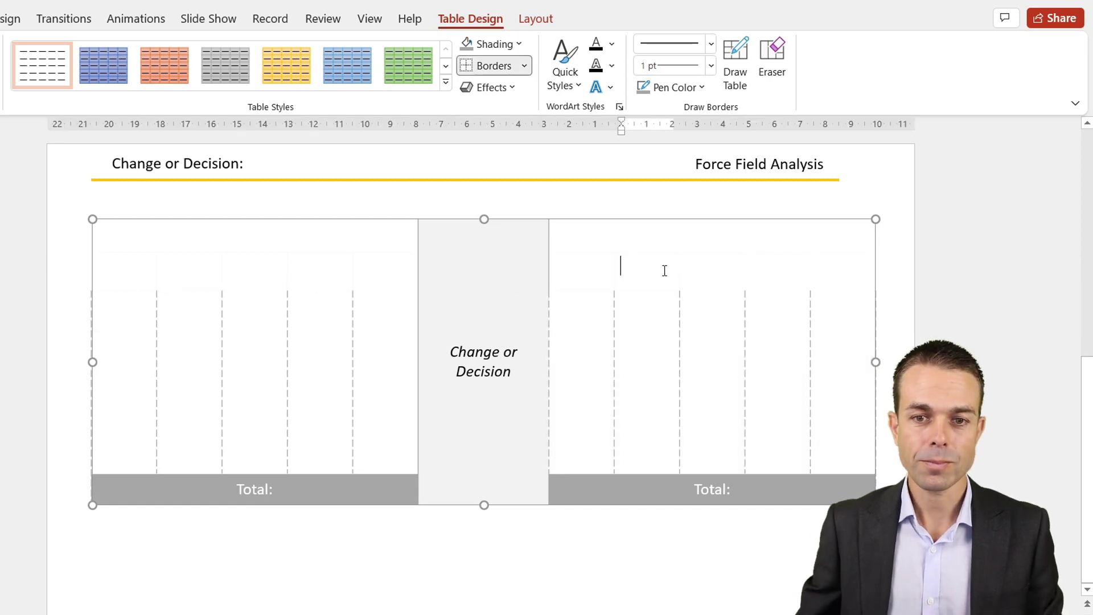
{"action": "left_click", "coordinate": [594, 274]}
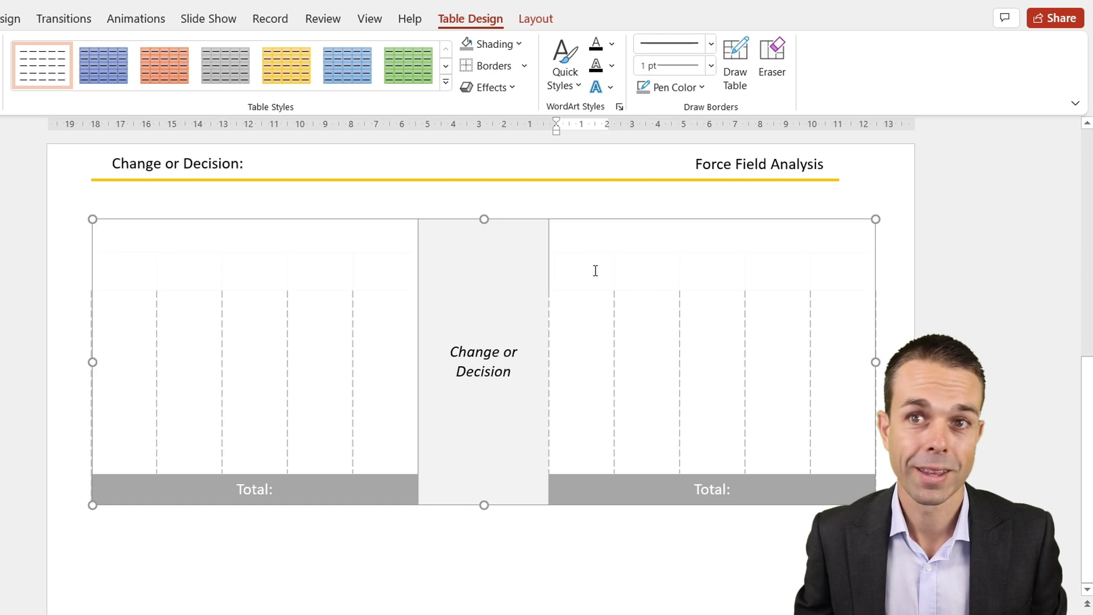
Right-align the right ranking row and enter rank numbers 1, 3 and 4 in its cells
{"action": "left_click", "coordinate": [850, 276], "text": "shift"}
{"action": "left_click", "coordinate": [3, 18]}
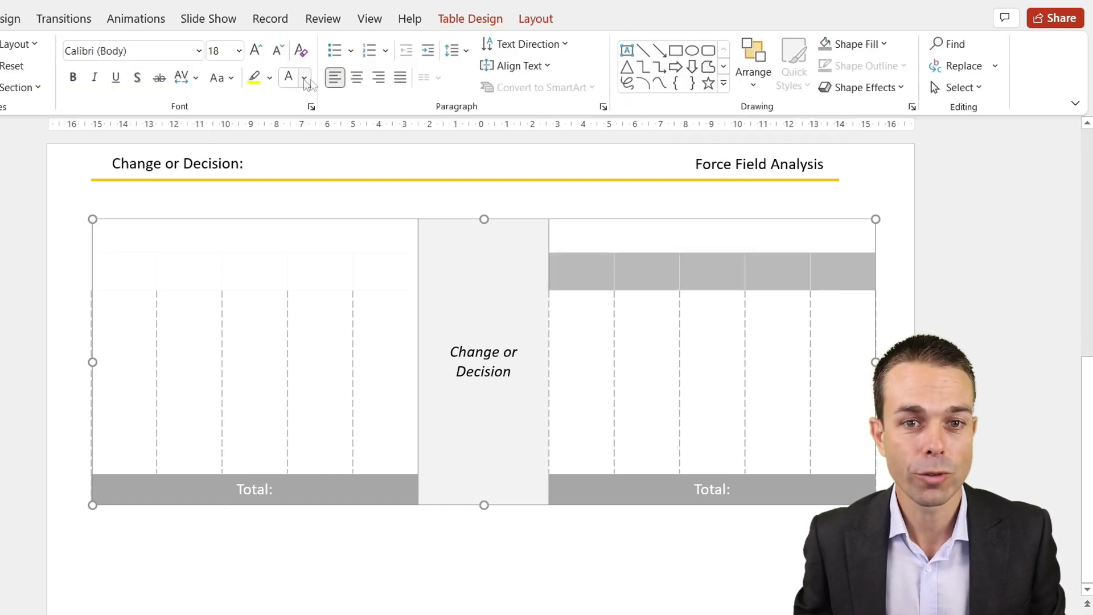
{"action": "left_click", "coordinate": [378, 77]}
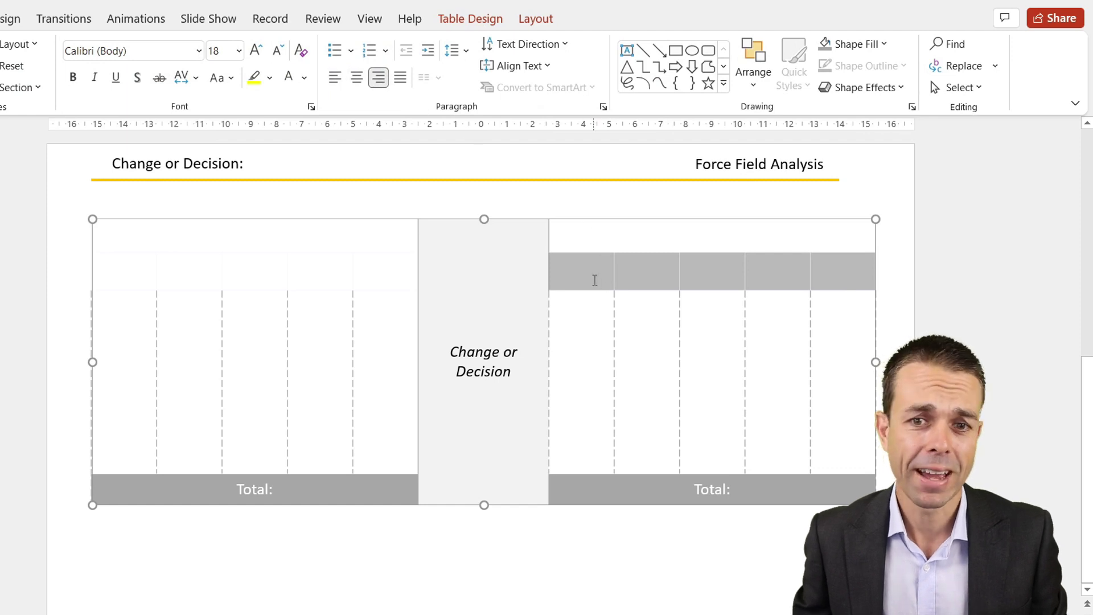
{"action": "left_click", "coordinate": [605, 273]}
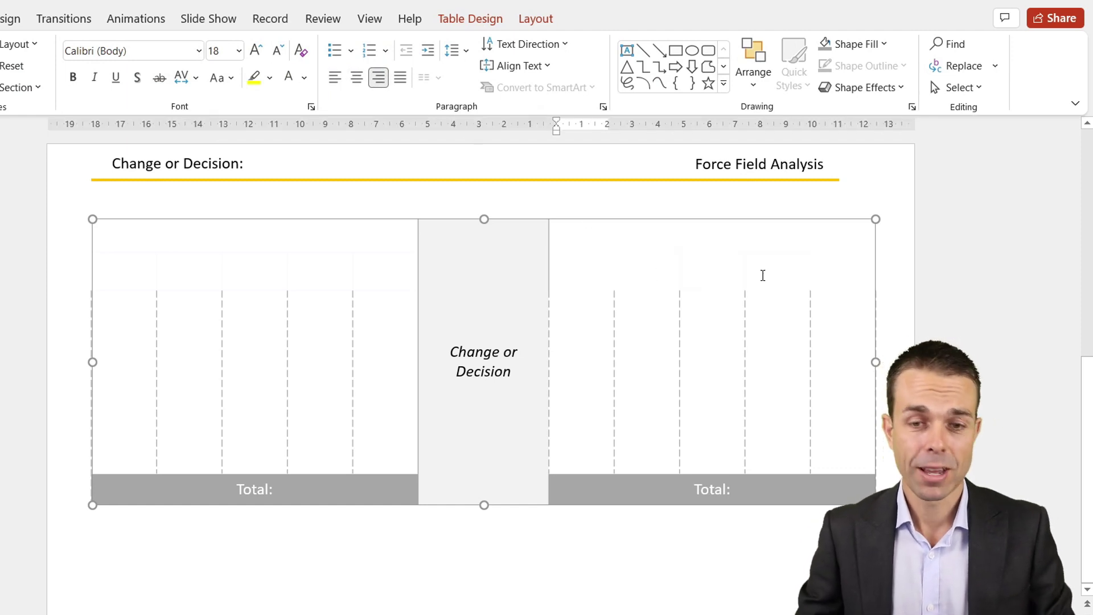
{"action": "type", "text": "1"}
{"action": "key", "text": "Tab"}
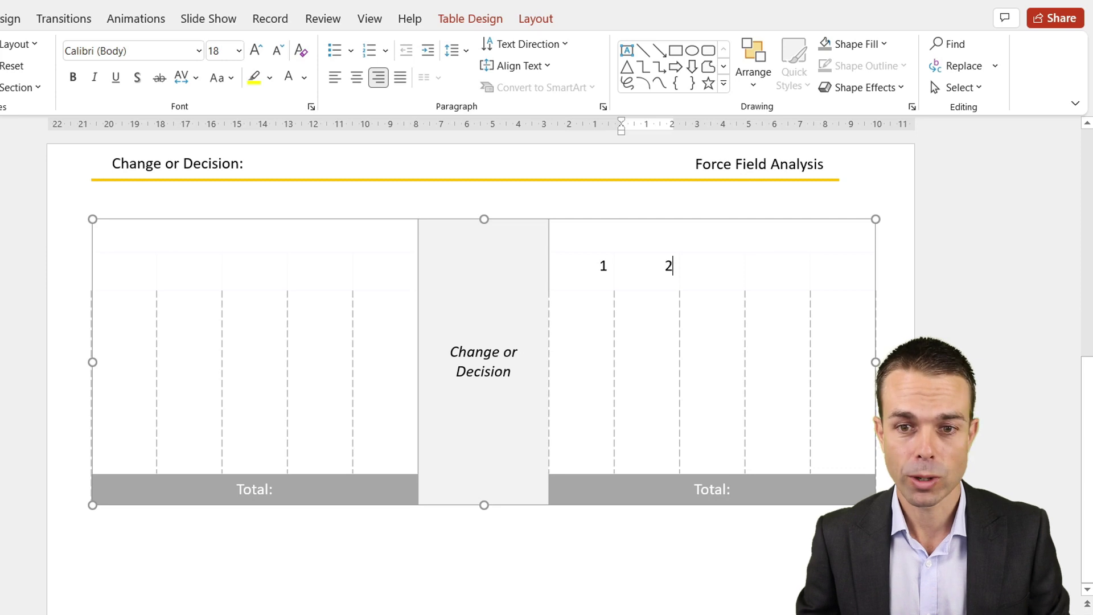
{"action": "key", "text": "Tab"}
{"action": "type", "text": "3"}
{"action": "key", "text": "Tab"}
{"action": "type", "text": "4"}
{"action": "key", "text": "Tab"}
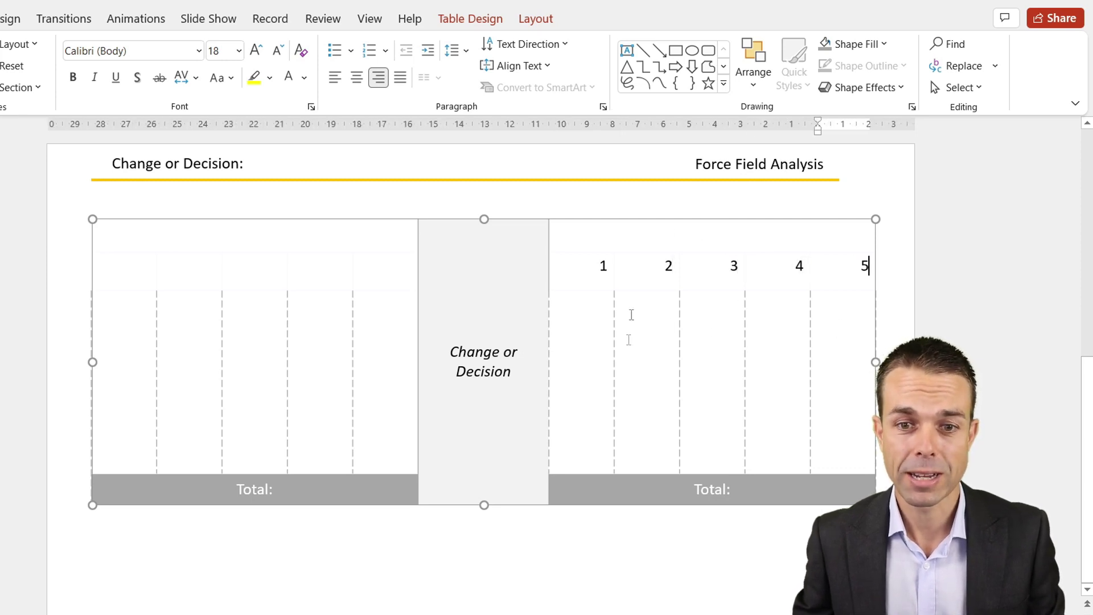
Number the left ranking cells 5, 4, 3, 2, 1 from left to right
{"action": "left_click_drag", "start_coordinate": [373, 281], "coordinate": [134, 262]}
{"action": "left_click", "coordinate": [380, 271]}
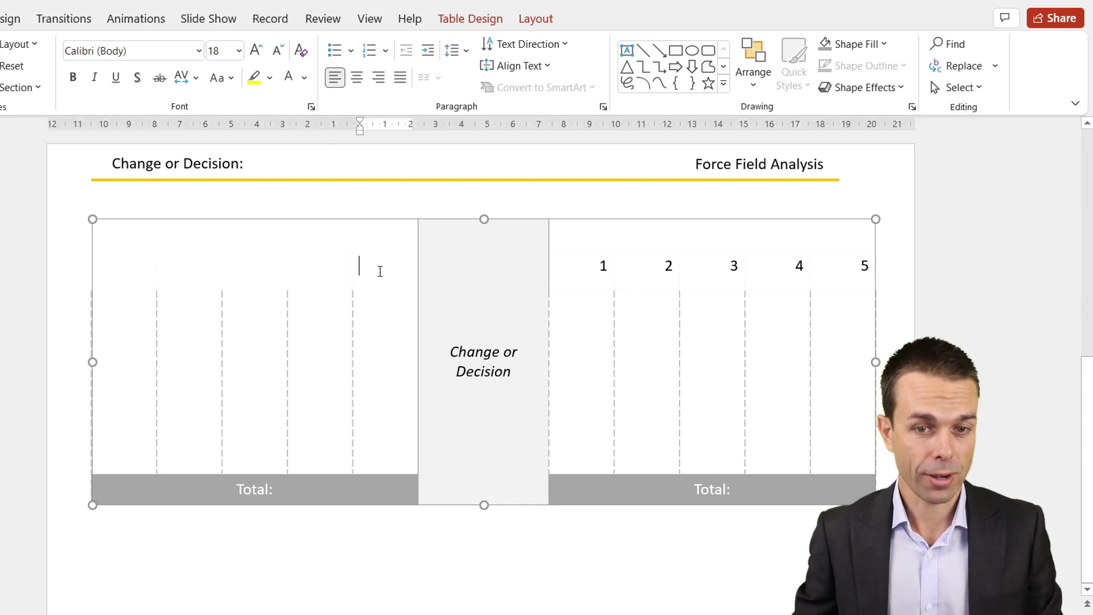
{"action": "type", "text": "1"}
{"action": "key", "text": "shift+Tab"}
{"action": "type", "text": "2"}
{"action": "key", "text": "shift+Tab"}
{"action": "type", "text": "3"}
{"action": "key", "text": "shift+Tab"}
{"action": "key", "text": "shift+Tab"}
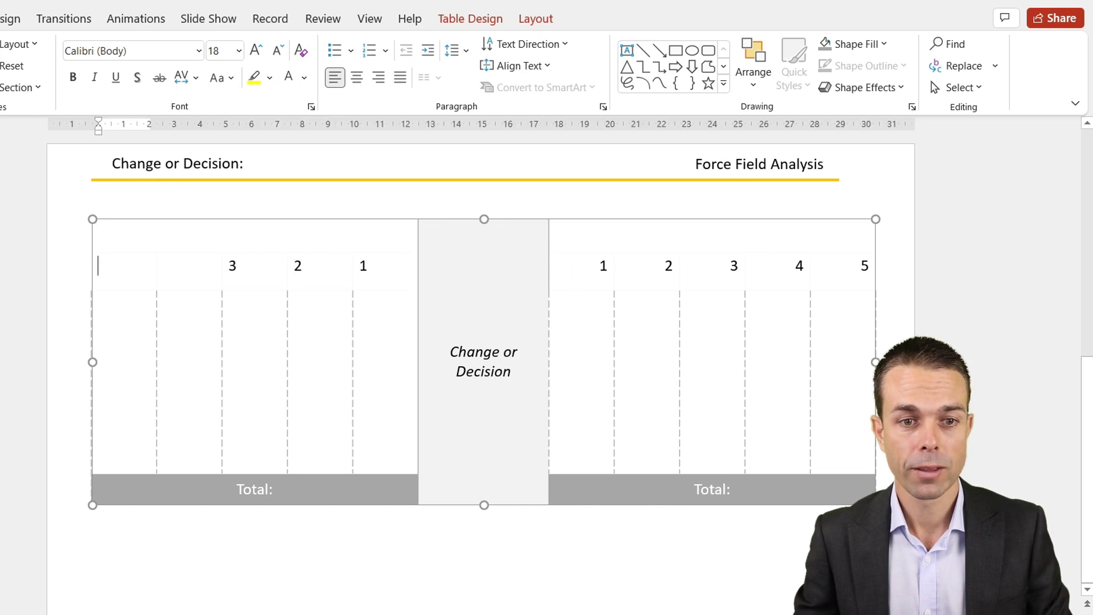
{"action": "key", "text": "Tab"}
{"action": "type", "text": "4"}
{"action": "key", "text": "shift+Tab"}
{"action": "type", "text": "5"}
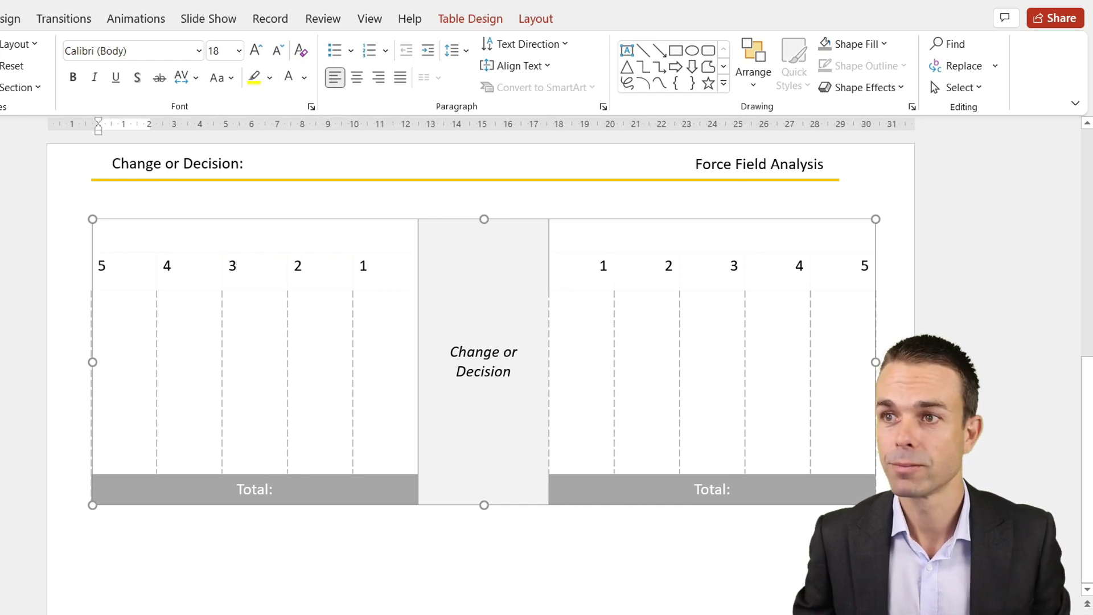
Give the left rank numbers 1.0 line spacing, middle vertical alignment and grey font colour
{"action": "left_click_drag", "start_coordinate": [378, 261], "coordinate": [108, 266]}
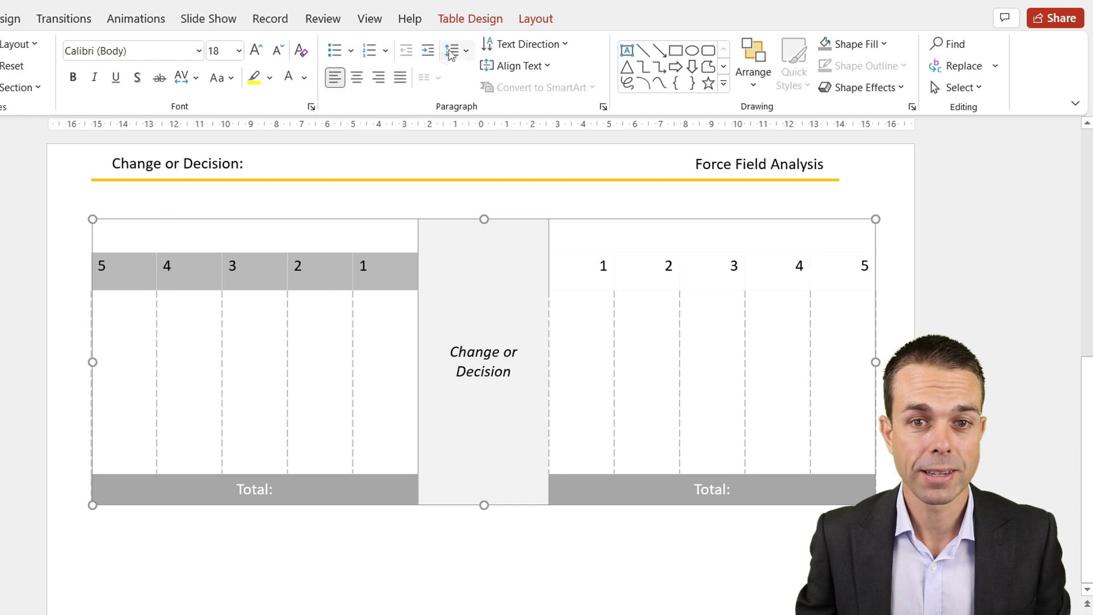
{"action": "left_click", "coordinate": [458, 50]}
{"action": "left_click", "coordinate": [520, 79]}
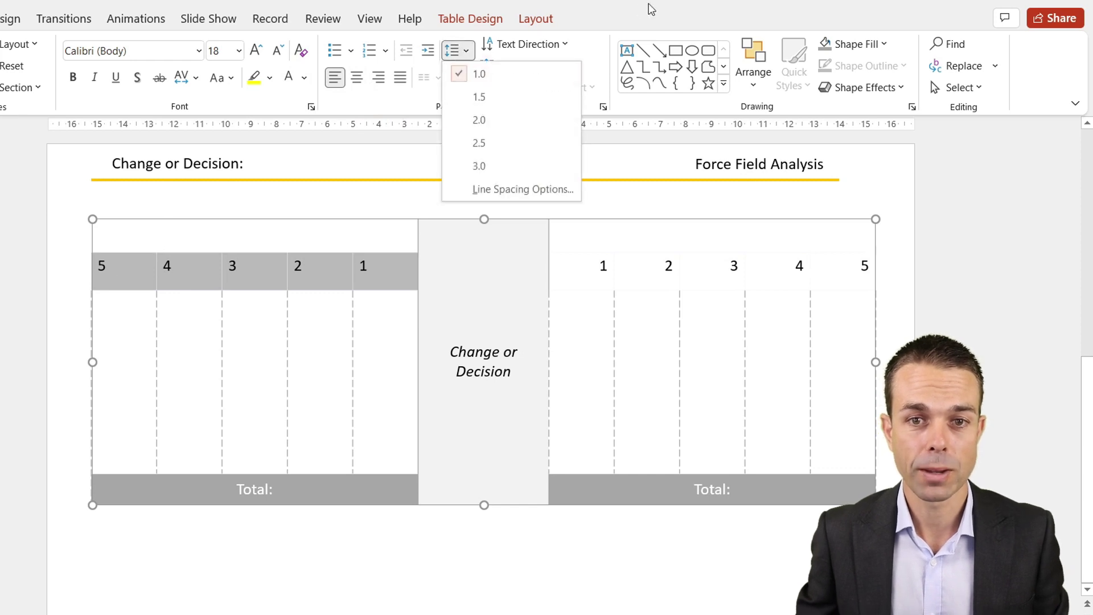
{"action": "left_click", "coordinate": [513, 65]}
{"action": "left_click", "coordinate": [528, 156]}
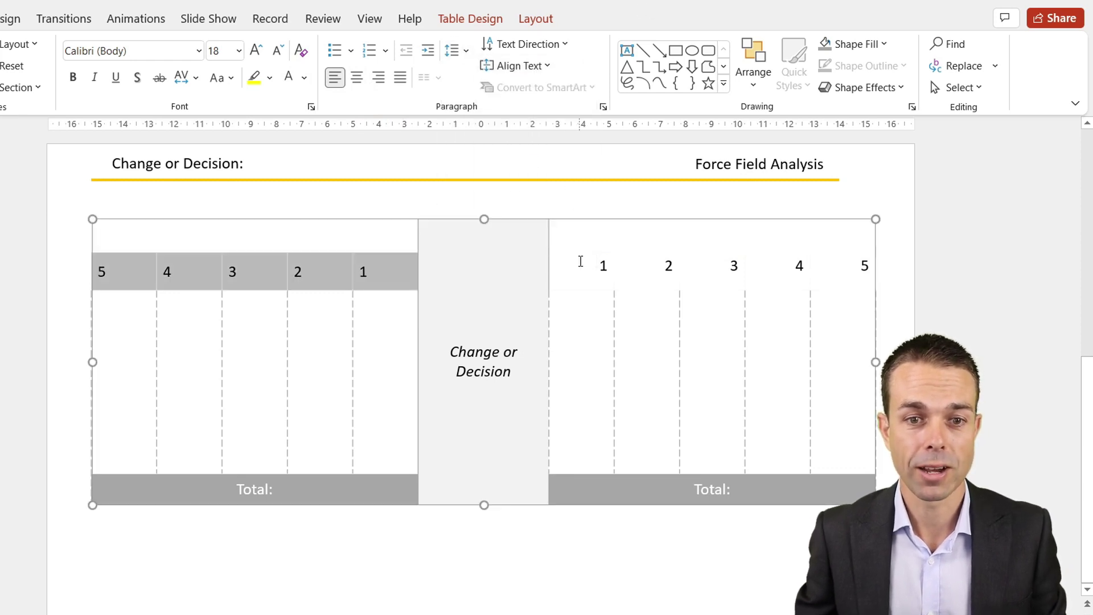
{"action": "left_click", "coordinate": [305, 79]}
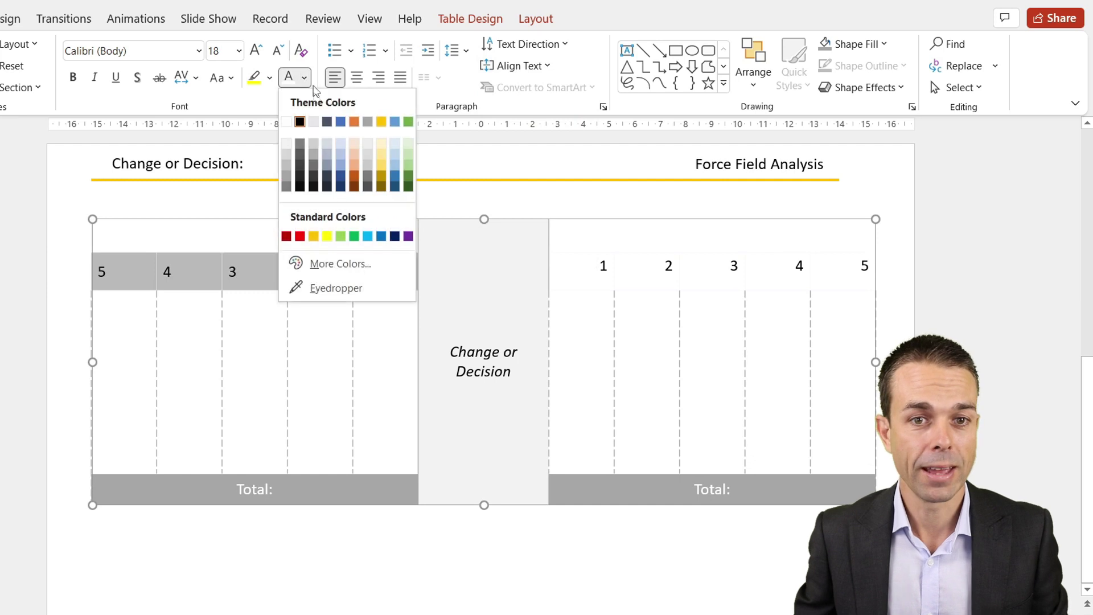
{"action": "left_click", "coordinate": [286, 187]}
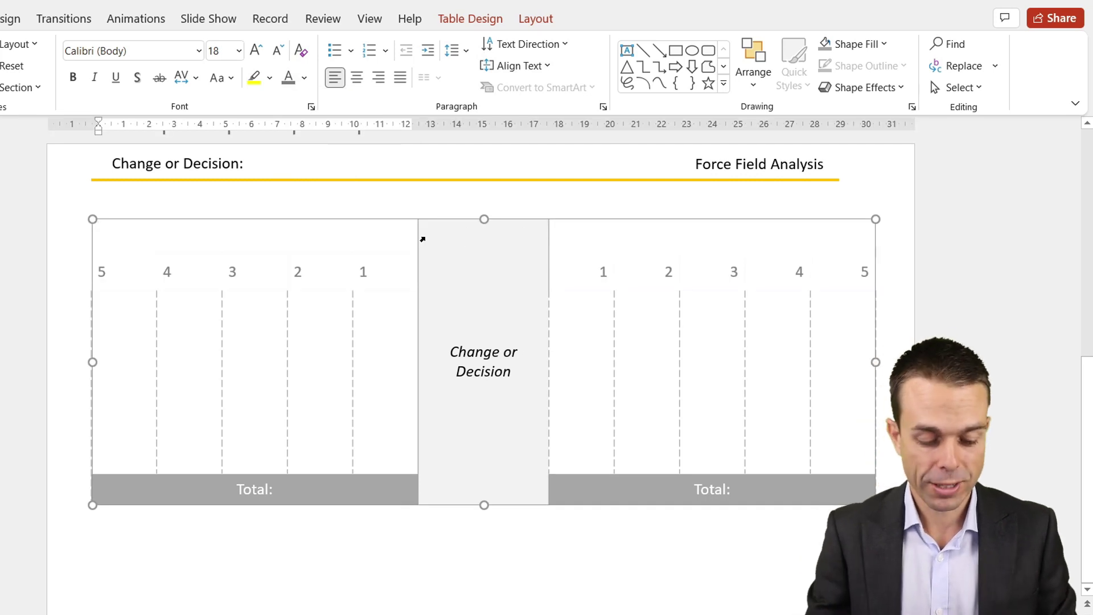
Type 'Forces for change' in the top-left cell, centred horizontally and vertically
{"action": "type", "text": "Forces fo"}
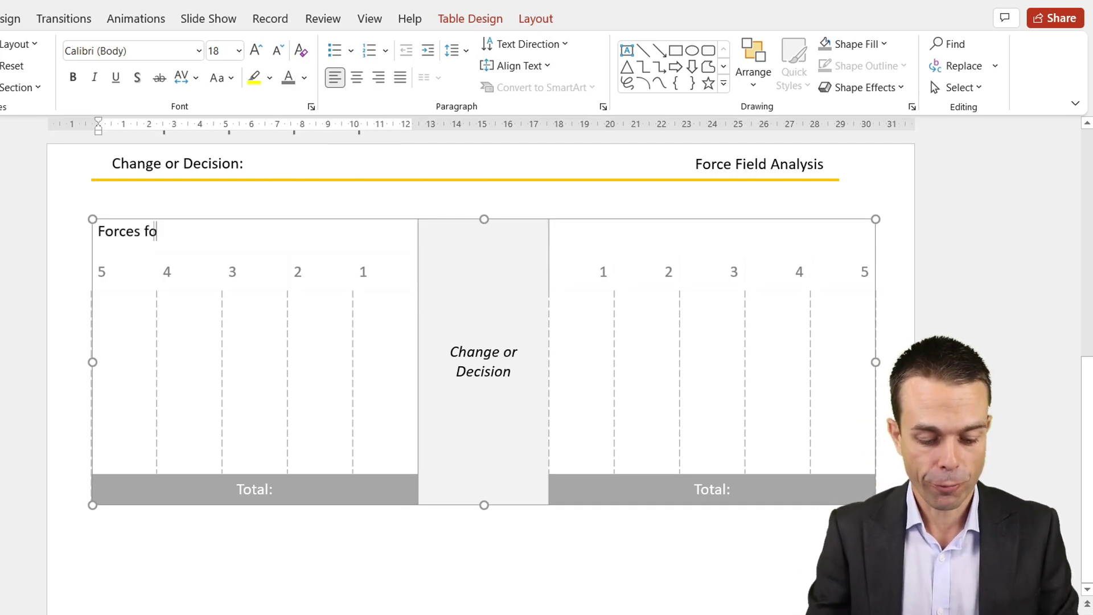
{"action": "type", "text": "r change"}
{"action": "left_click", "coordinate": [357, 77]}
{"action": "key", "text": "ctrl+a"}
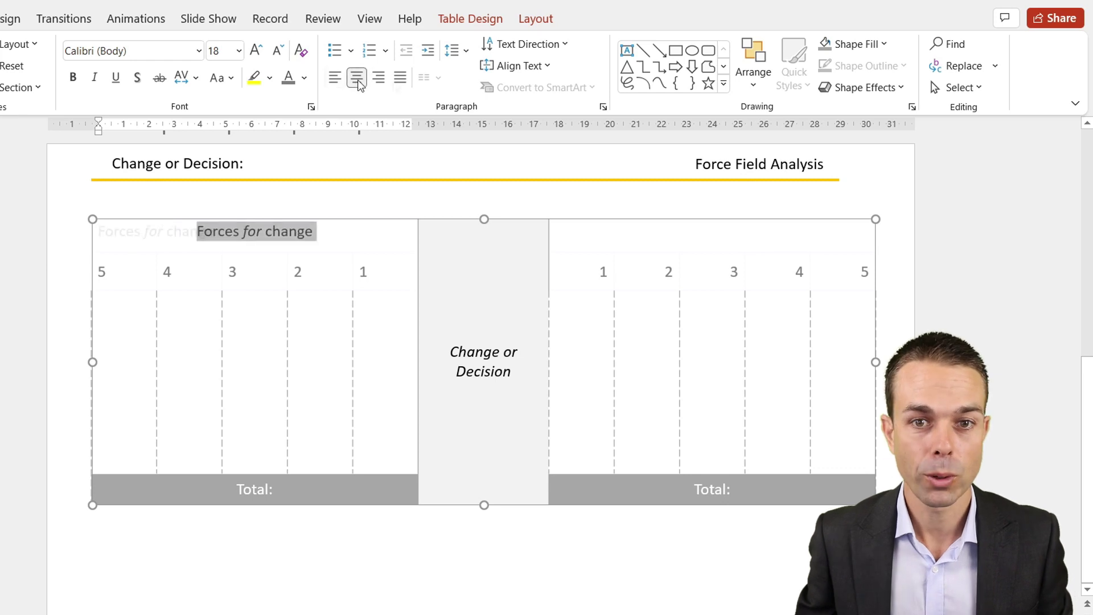
{"action": "left_click", "coordinate": [520, 66]}
{"action": "left_click", "coordinate": [512, 159]}
Add a centred 'Forces against change' heading to the top-right cell
{"action": "left_click", "coordinate": [686, 238]}
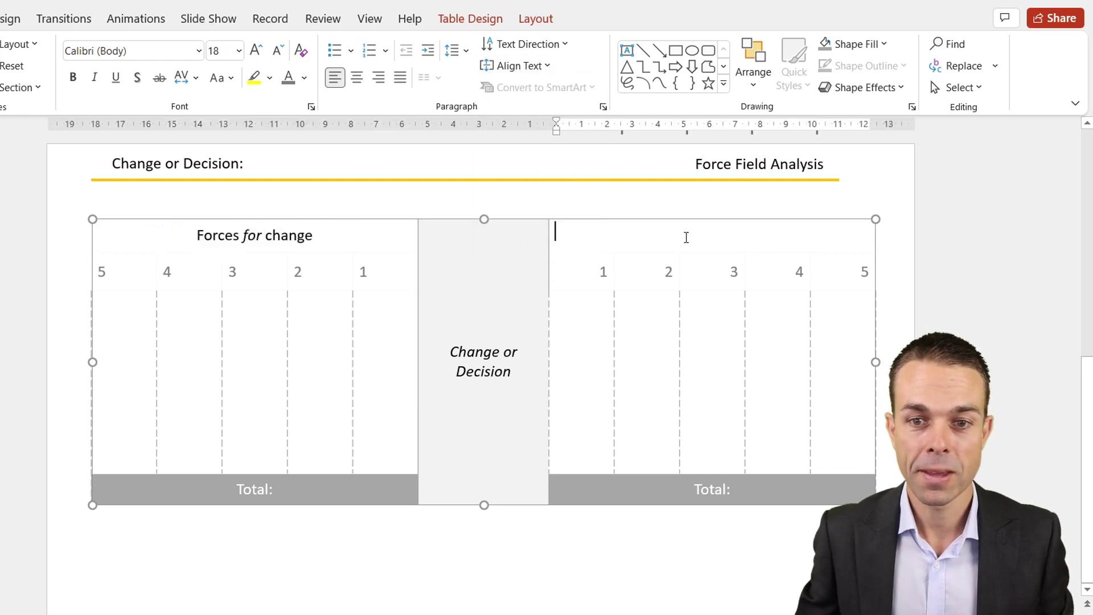
{"action": "type", "text": "Forces again"}
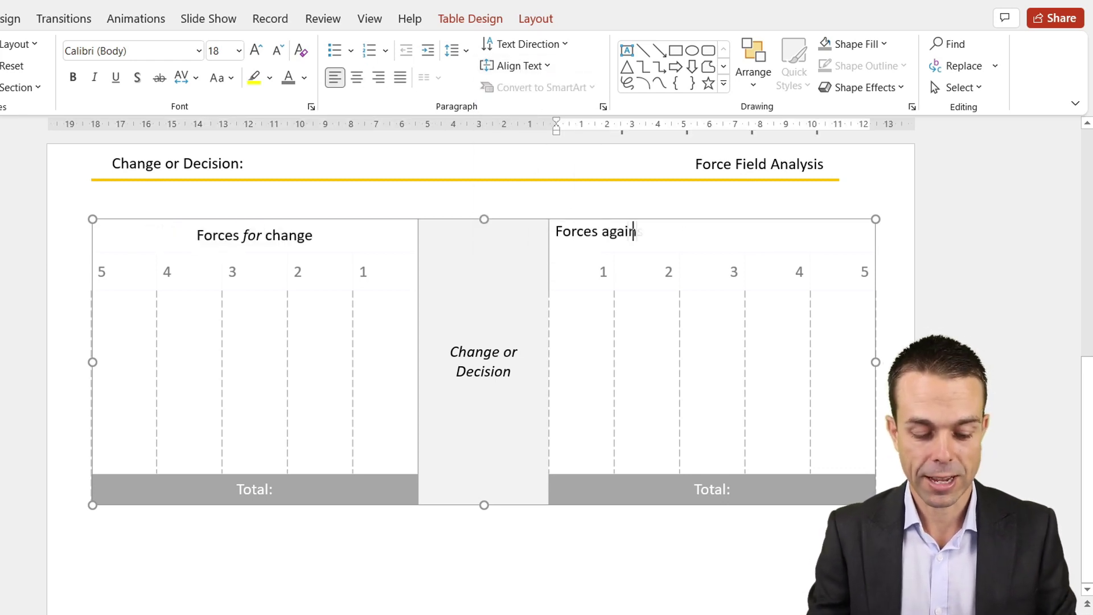
{"action": "type", "text": "st change"}
{"action": "key", "text": "ctrl+a"}
{"action": "key", "text": "ctrl+e"}
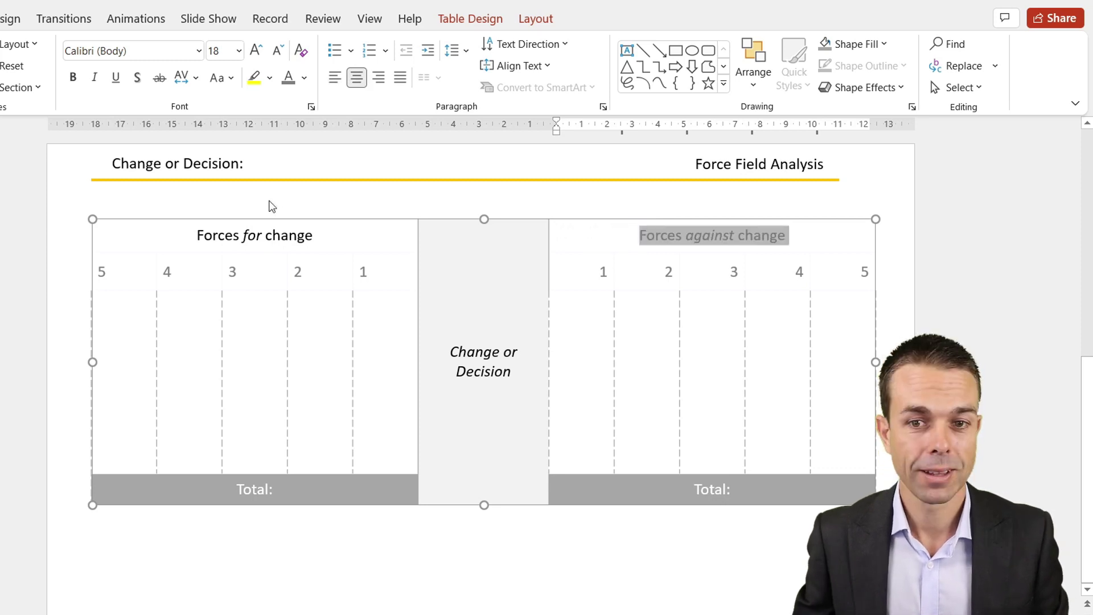
{"action": "triple_click", "coordinate": [262, 235]}
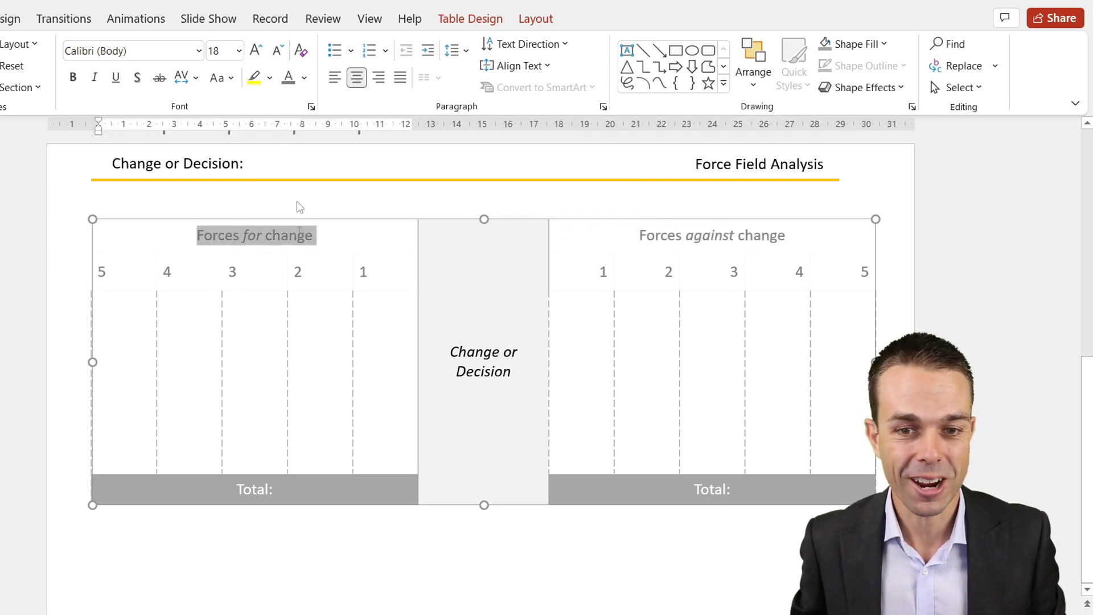
Stretch the table from just below the title to the slide bottom and tighten the header rows
{"action": "left_click", "coordinate": [555, 303]}
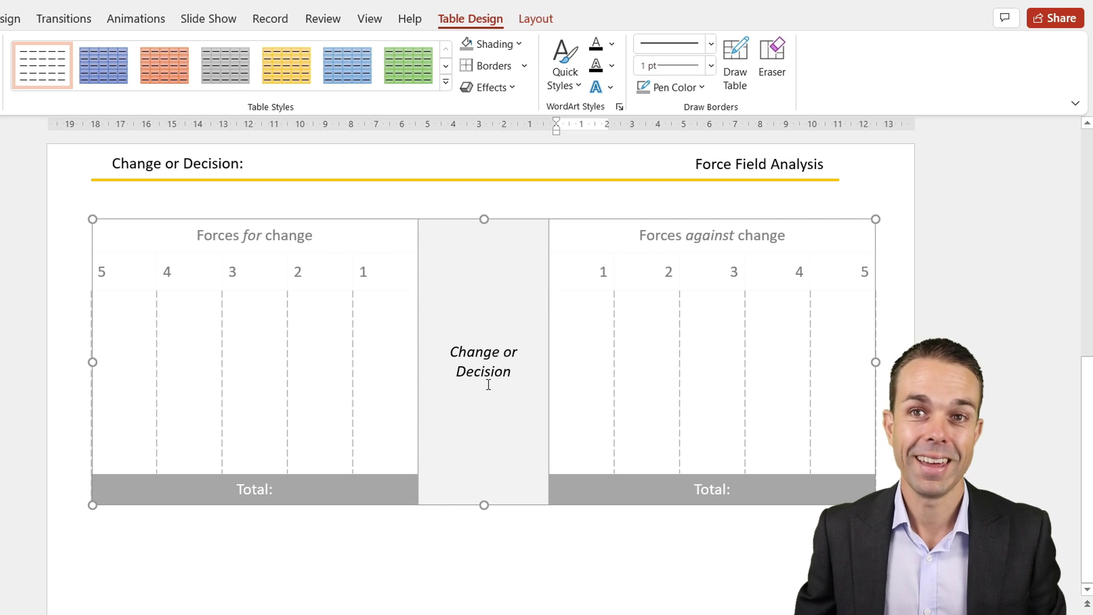
{"action": "mouse_move", "coordinate": [484, 220]}
{"action": "left_mouse_down"}
{"action": "mouse_move", "coordinate": [489, 199]}
{"action": "mouse_move", "coordinate": [484, 206]}
{"action": "left_mouse_up"}
{"action": "left_click_drag", "start_coordinate": [484, 503], "coordinate": [498, 607]}
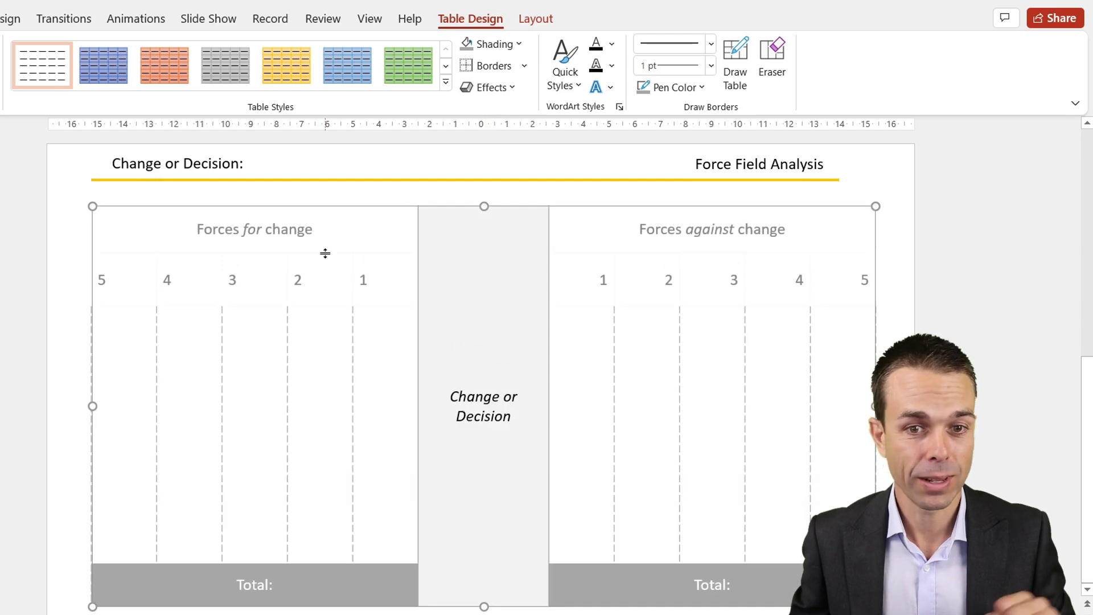
{"action": "left_click_drag", "start_coordinate": [328, 232], "coordinate": [329, 224]}
{"action": "left_click", "coordinate": [612, 268]}
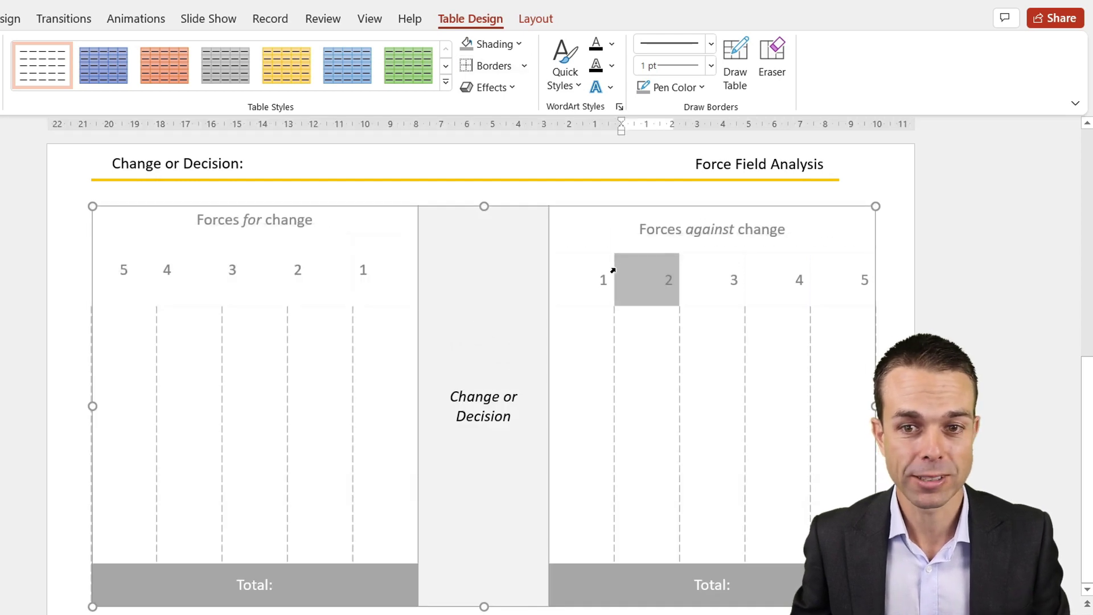
{"action": "left_click", "coordinate": [586, 257]}
{"action": "left_click_drag", "start_coordinate": [589, 243], "coordinate": [589, 234]}
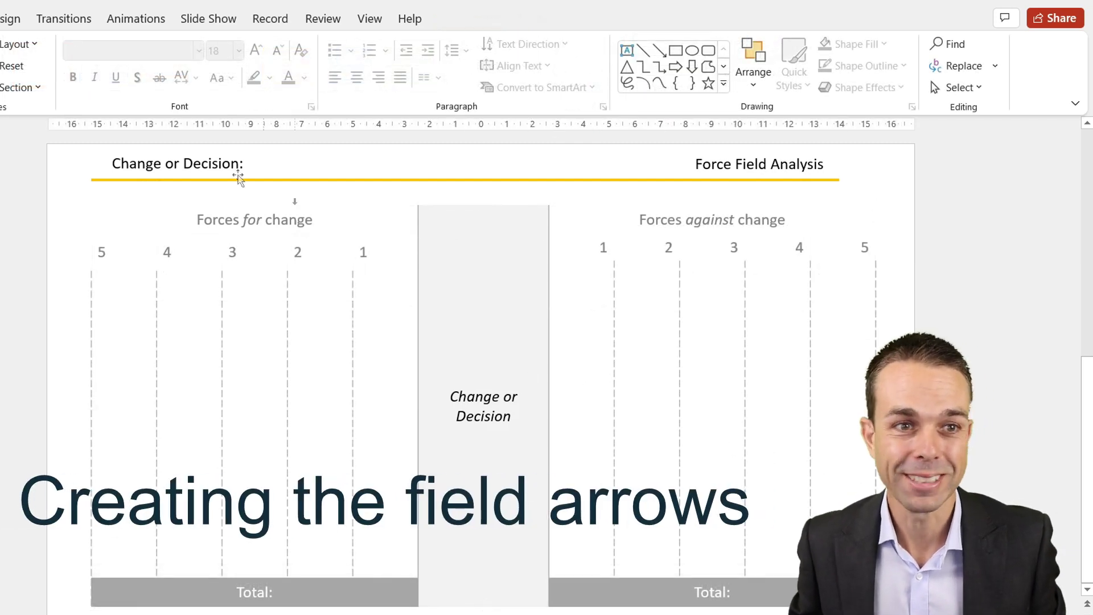
Draw a right-pointing arrow from the 3 column toward the table centre
{"action": "left_click", "coordinate": [0, 18]}
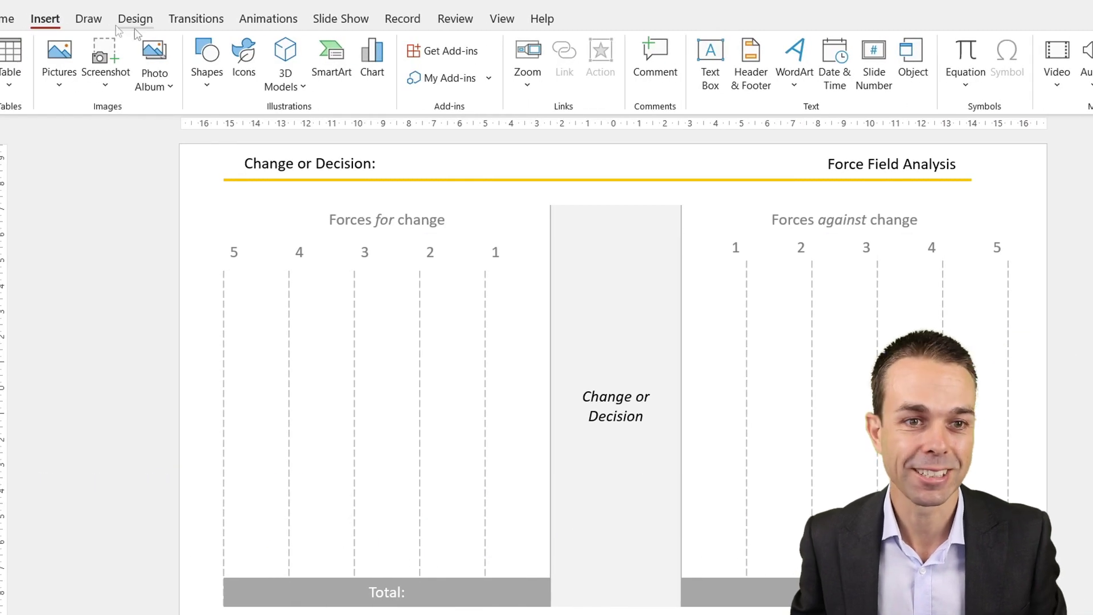
{"action": "left_click", "coordinate": [210, 91]}
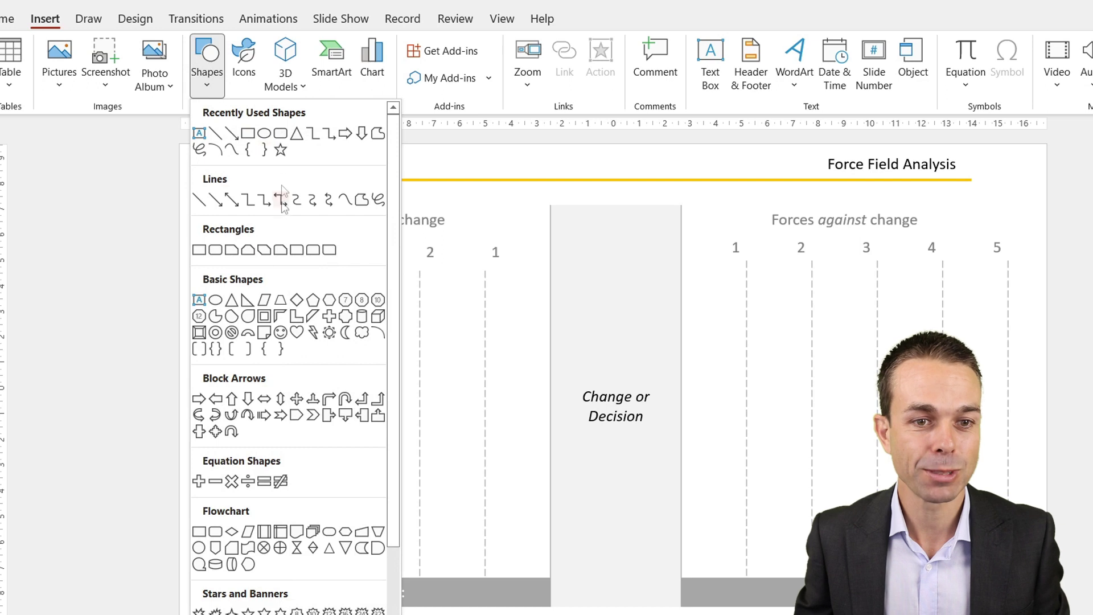
{"action": "left_click", "coordinate": [347, 133]}
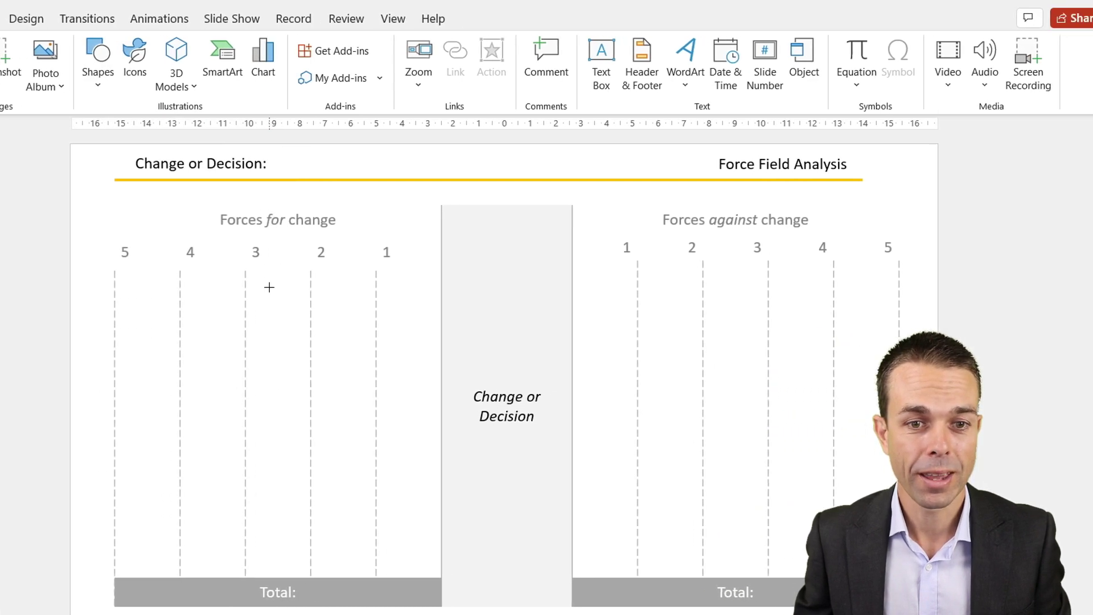
{"action": "left_click_drag", "start_coordinate": [272, 289], "coordinate": [392, 349]}
Remove the arrow's outline and fill it light green
{"action": "right_click", "coordinate": [344, 292]}
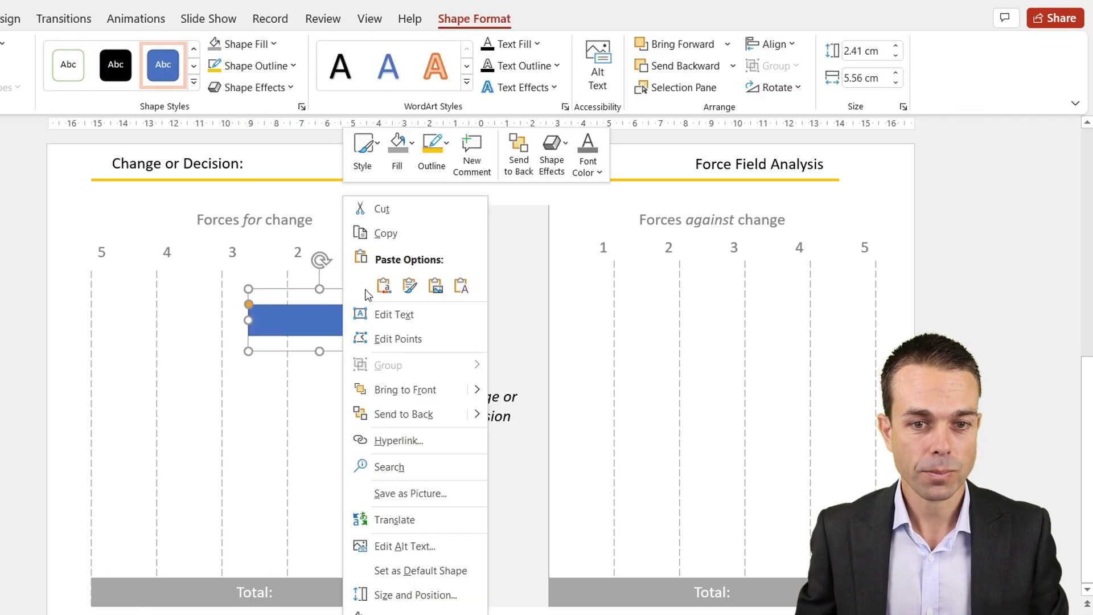
{"action": "left_click", "coordinate": [432, 151]}
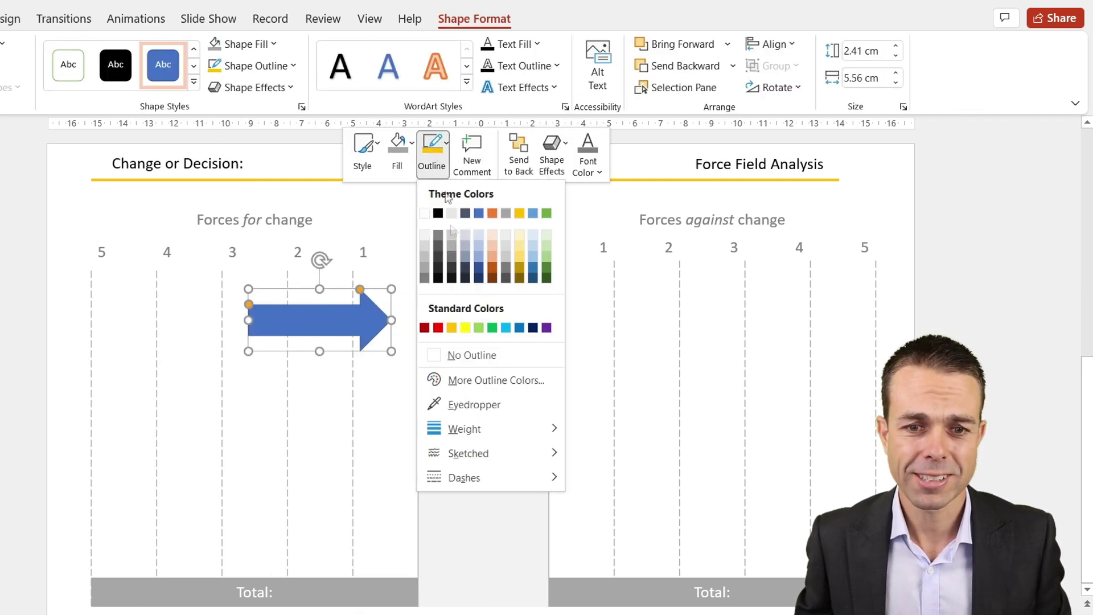
{"action": "left_click", "coordinate": [476, 355]}
{"action": "left_click", "coordinate": [432, 152]}
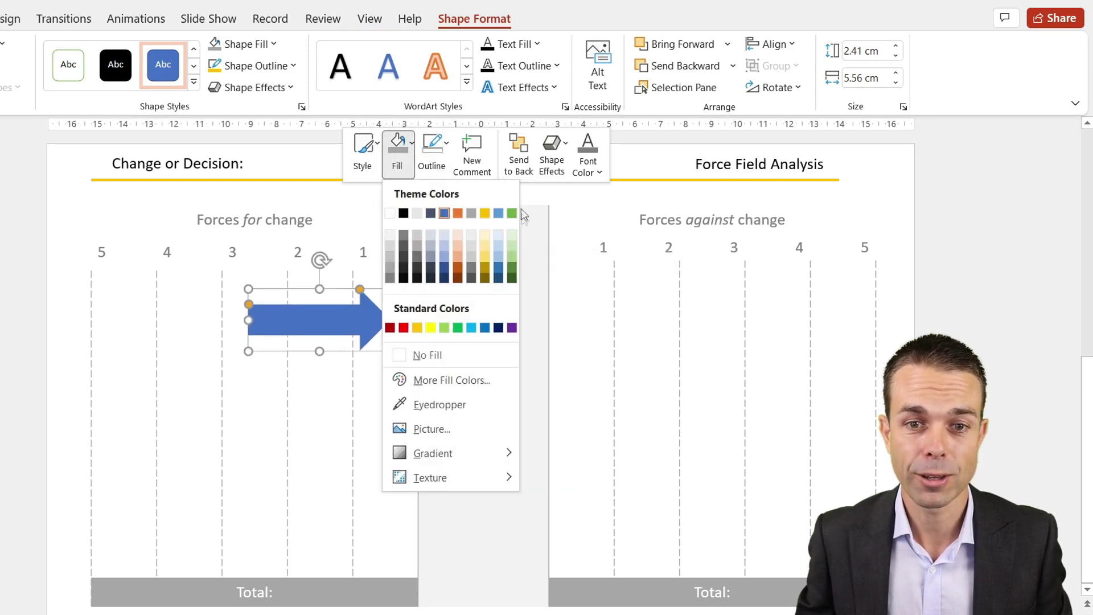
{"action": "left_click", "coordinate": [511, 247]}
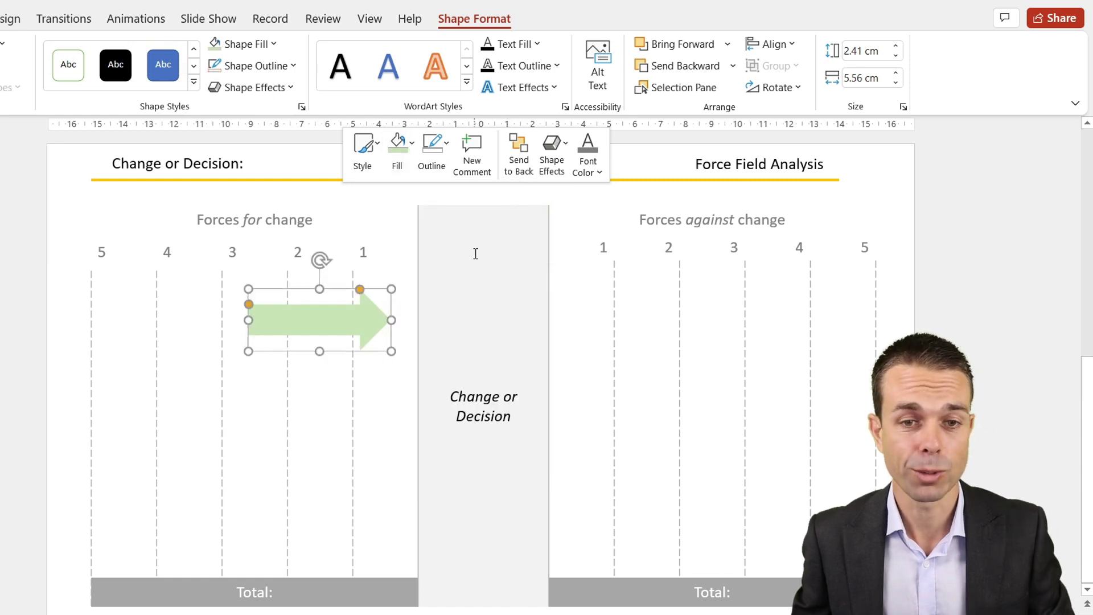
Label the arrow 'item 1' and shrink the label to 12 pt
{"action": "left_click", "coordinate": [297, 319]}
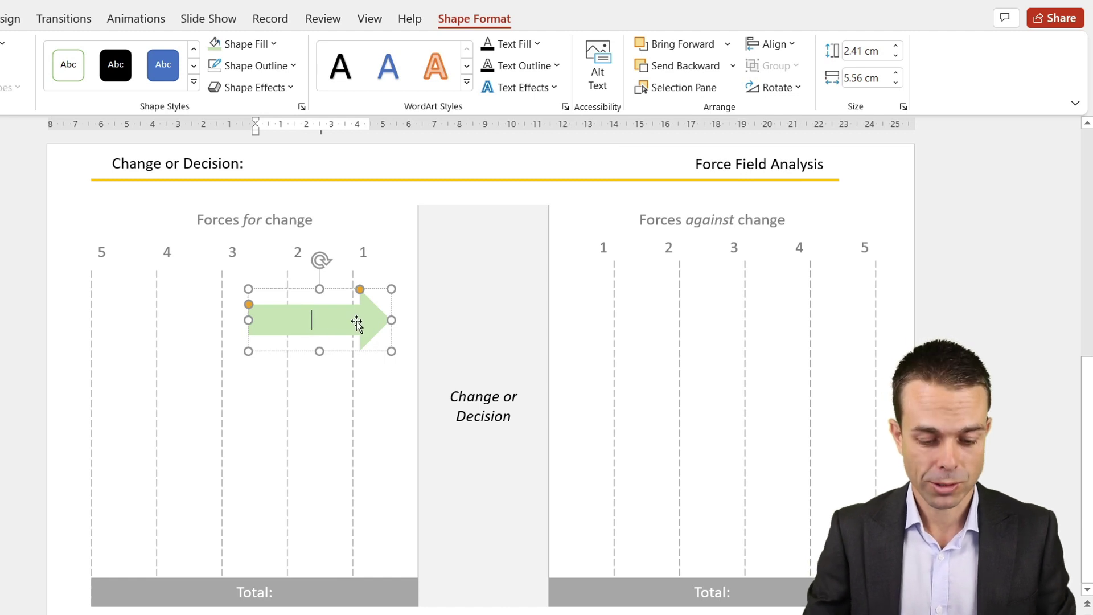
{"action": "type", "text": "item"}
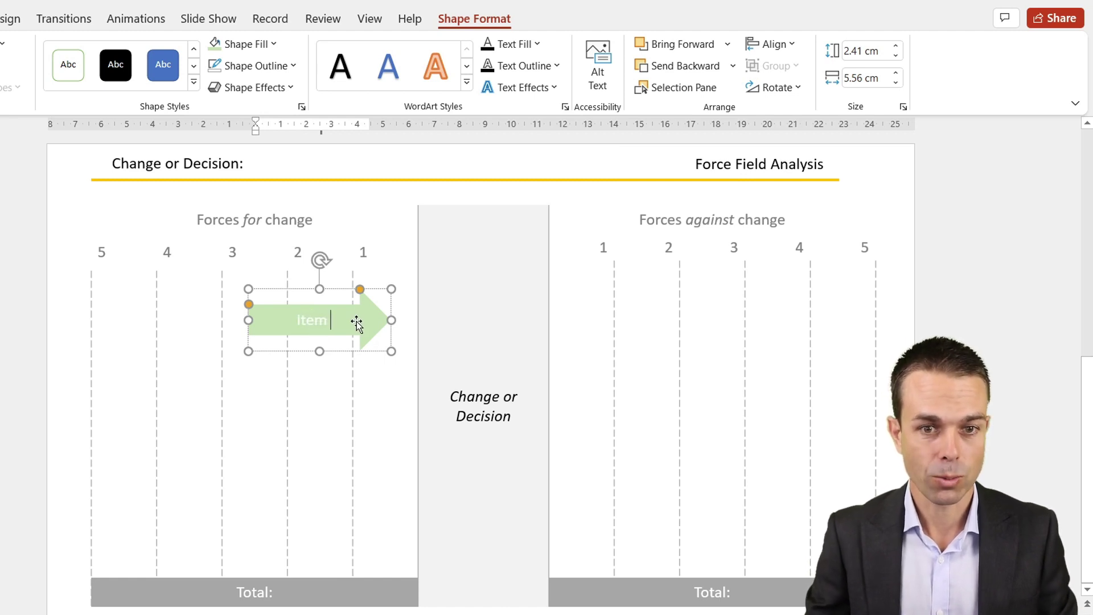
{"action": "type", "text": " 1"}
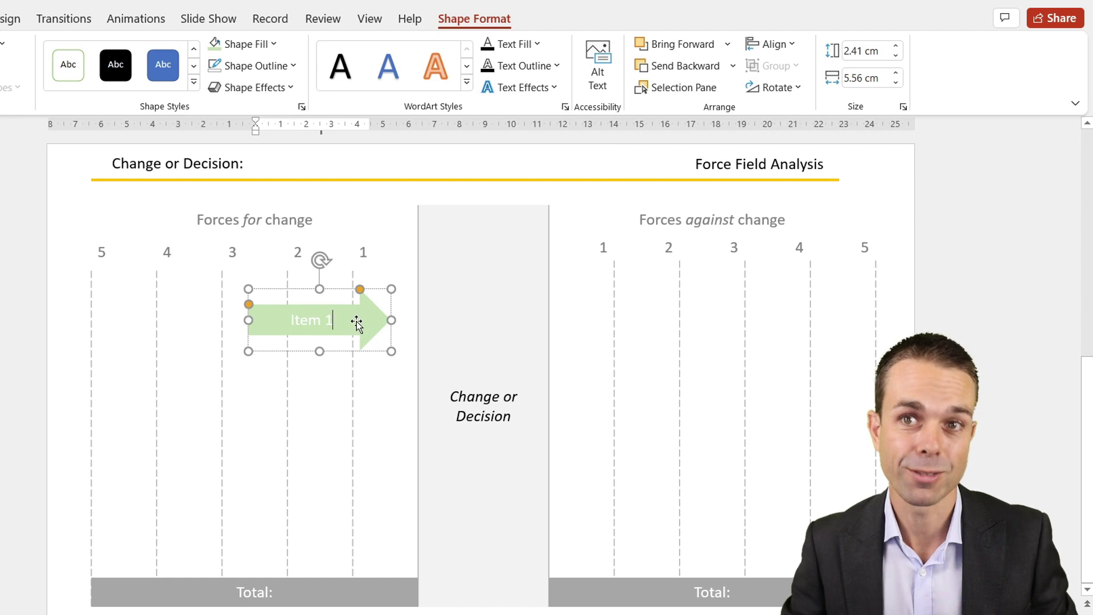
{"action": "key", "text": "Escape"}
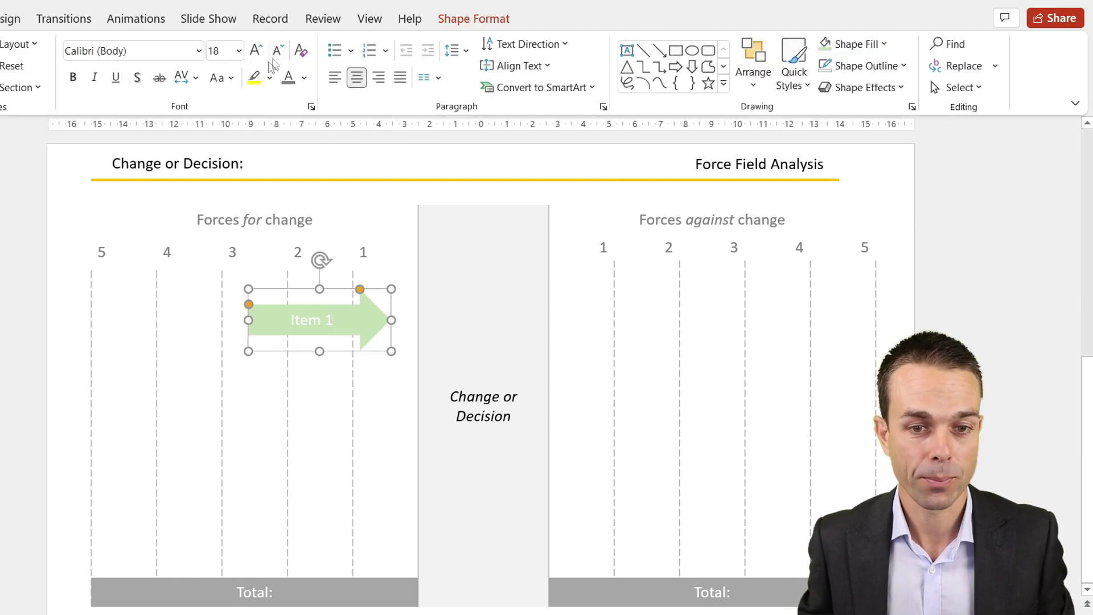
{"action": "left_click", "coordinate": [279, 51]}
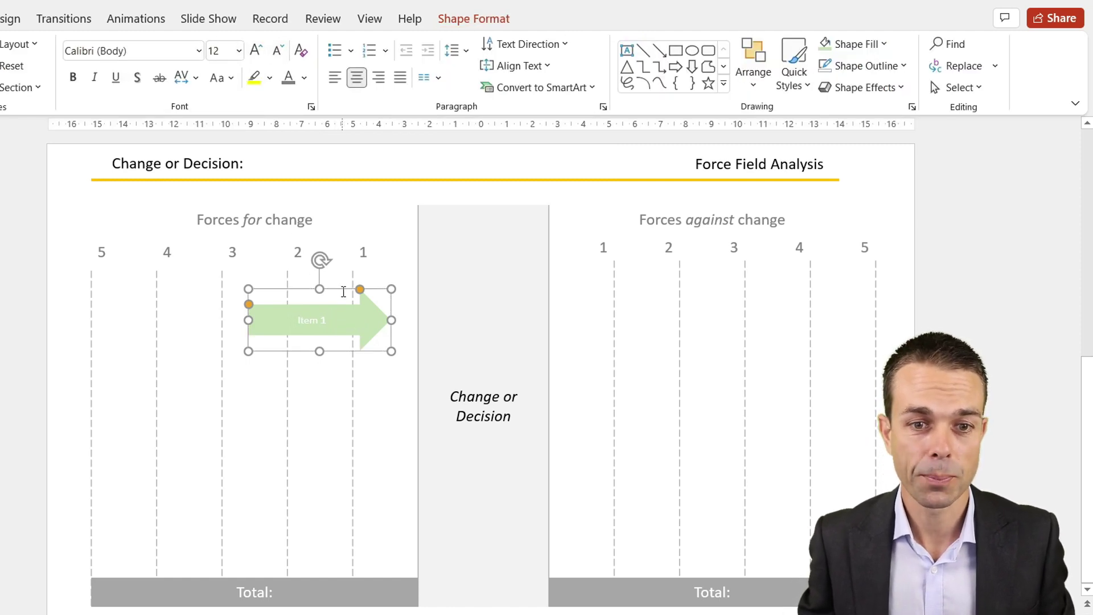
Bring up the Text Box settings in the Item 1 arrow's Format Shape pane
{"action": "right_click", "coordinate": [338, 287]}
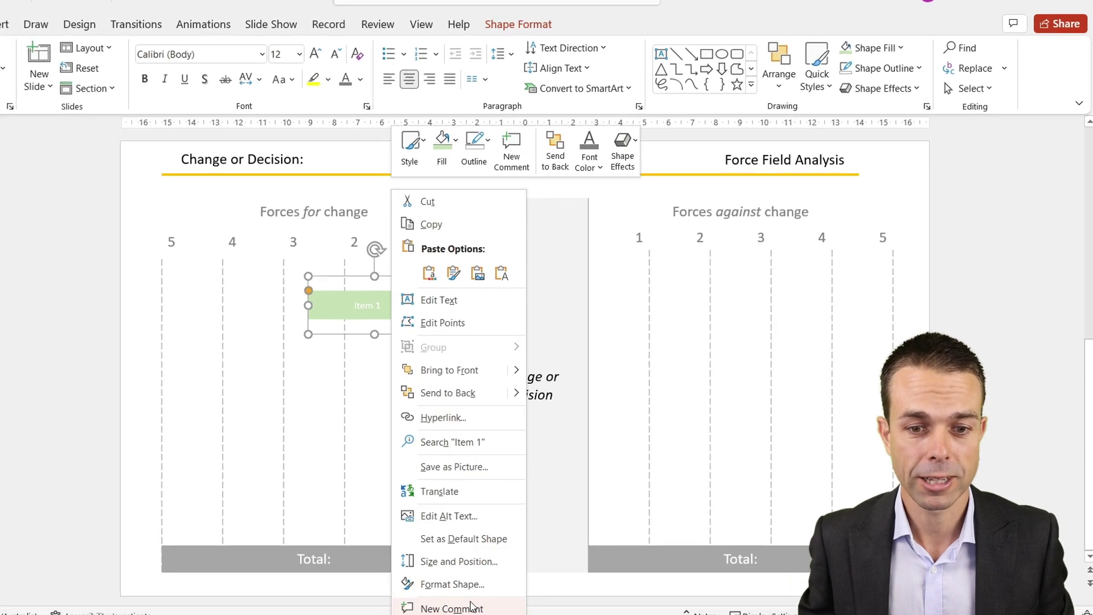
{"action": "left_click", "coordinate": [489, 571]}
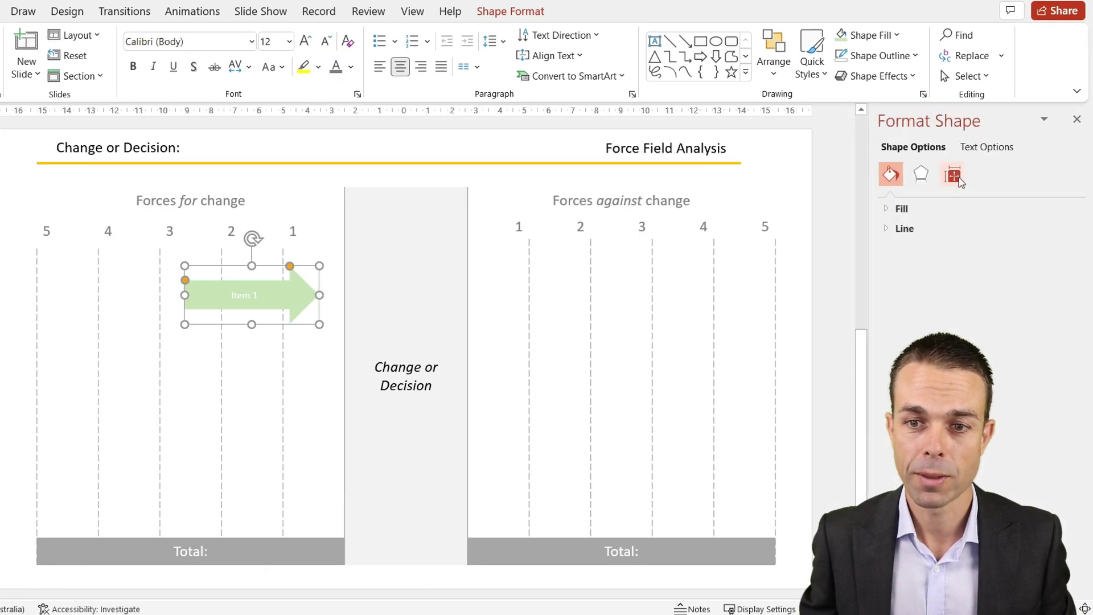
{"action": "left_click", "coordinate": [970, 191]}
{"action": "left_click", "coordinate": [982, 151]}
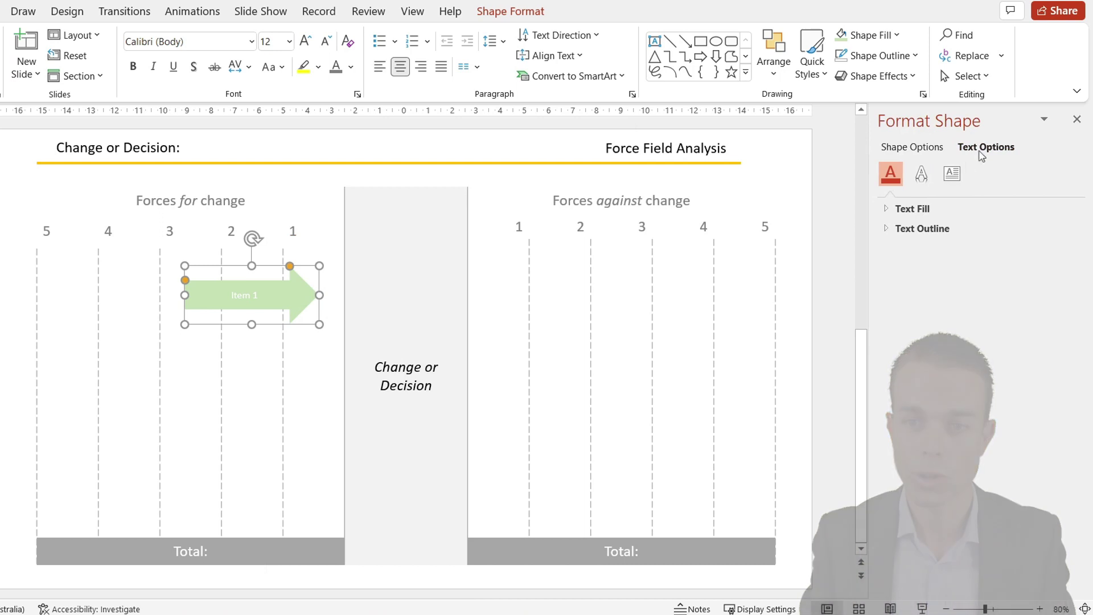
{"action": "left_click", "coordinate": [952, 181]}
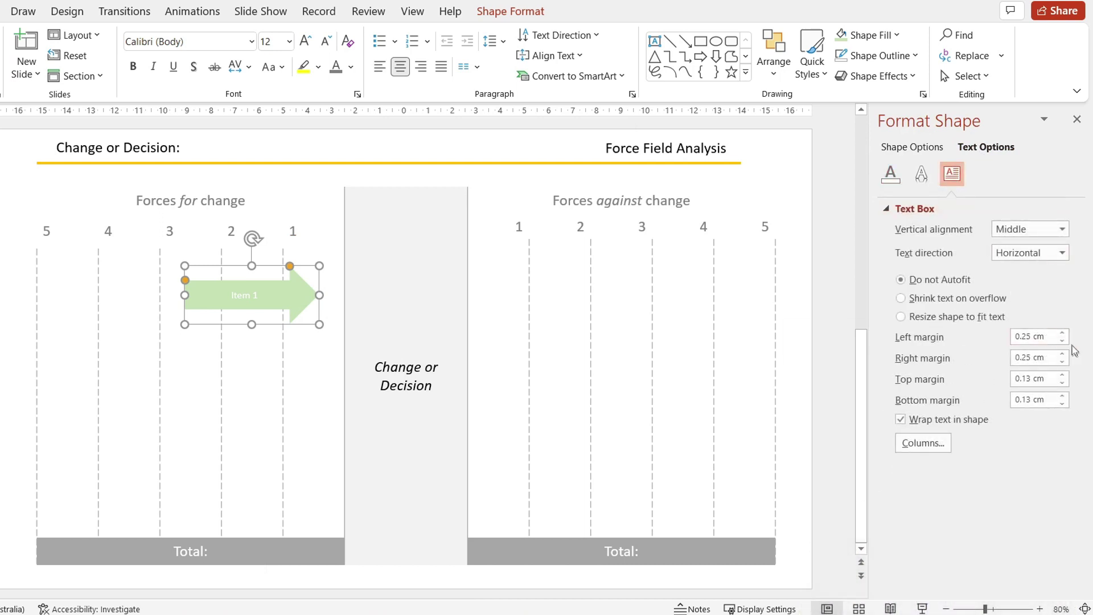
Set the left, right, top and bottom text margins to 0.05 cm
{"action": "left_click", "coordinate": [1062, 341]}
{"action": "left_click", "coordinate": [1026, 339]}
{"action": "key", "text": "shift+Home"}
{"action": "double_click", "coordinate": [1032, 357]}
{"action": "type", "text": "0.05"}
{"action": "left_click_drag", "start_coordinate": [1033, 379], "coordinate": [1008, 404]}
{"action": "type", "text": "0.050.05"}
{"action": "left_click", "coordinate": [259, 288]}
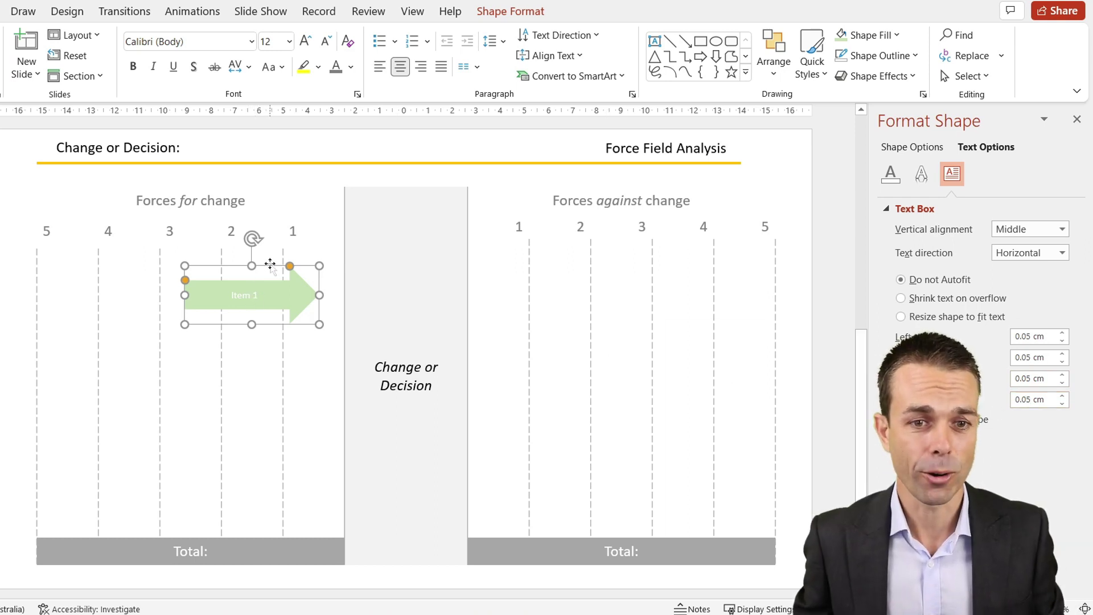
Duplicate the Item 1 arrow into four copies stacked down the left half
{"action": "mouse_move", "coordinate": [270, 264]}
{"action": "left_mouse_down"}
{"action": "mouse_move", "coordinate": [268, 248]}
{"action": "mouse_move", "coordinate": [290, 257]}
{"action": "left_mouse_up"}
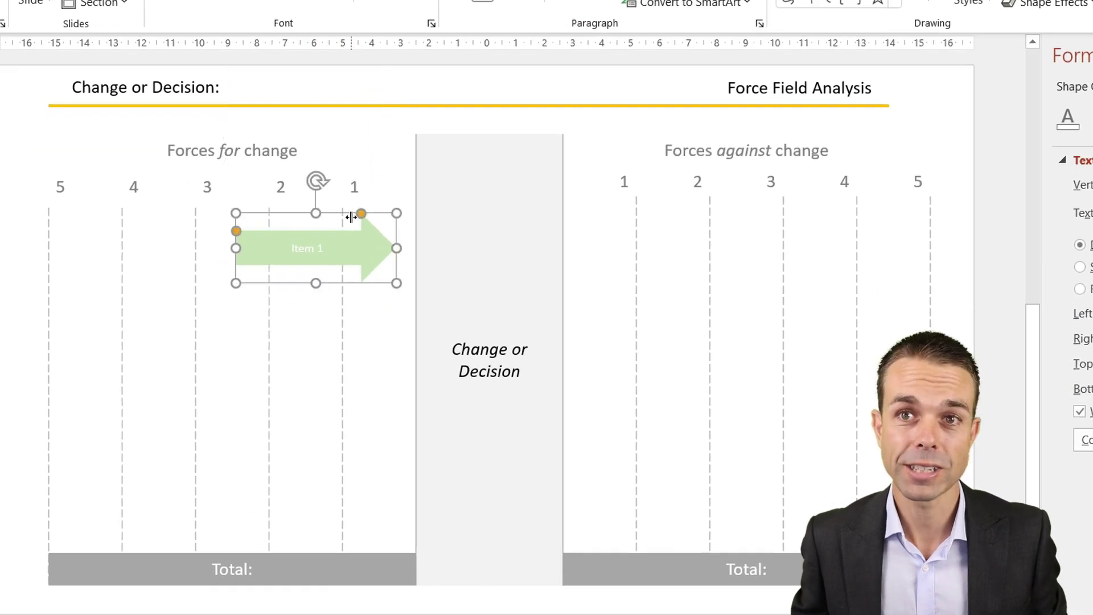
{"action": "key", "text": "ctrl+d"}
{"action": "left_click_drag", "start_coordinate": [353, 225], "coordinate": [337, 286]}
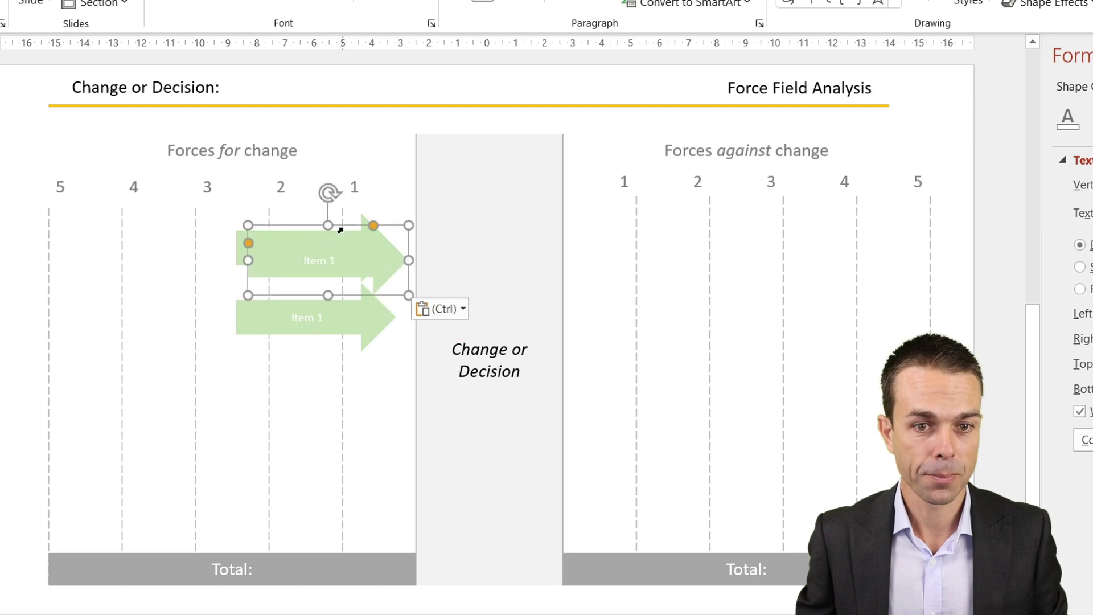
{"action": "left_click_drag", "start_coordinate": [342, 231], "coordinate": [332, 363]}
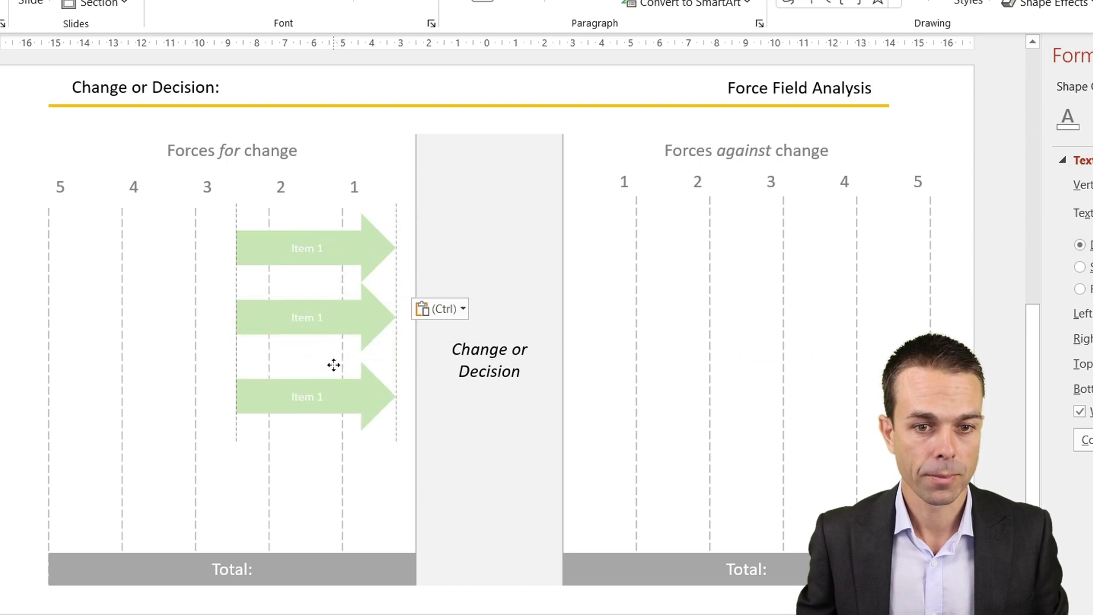
{"action": "key", "text": "ctrl+d"}
Stretch the arrows so they start at rankings 3, 2, 4 and 5
{"action": "left_click_drag", "start_coordinate": [235, 473], "coordinate": [196, 474]}
{"action": "left_click", "coordinate": [281, 386], "text": "shift"}
{"action": "left_click", "coordinate": [261, 387]}
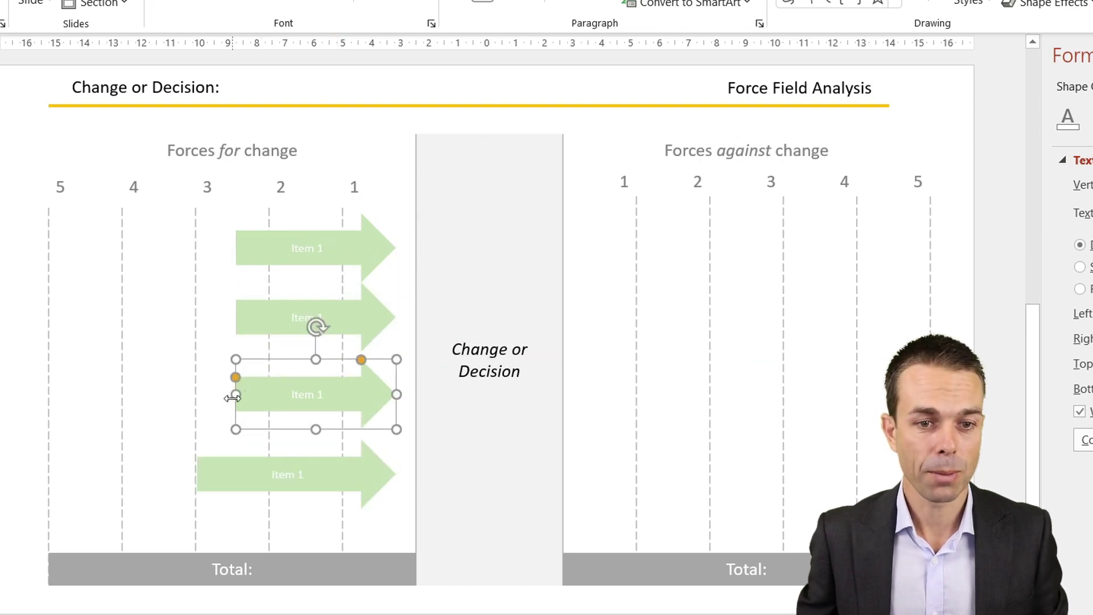
{"action": "left_click_drag", "start_coordinate": [236, 394], "coordinate": [269, 394]}
{"action": "left_click", "coordinate": [273, 316], "text": "shift"}
{"action": "left_click", "coordinate": [274, 316]}
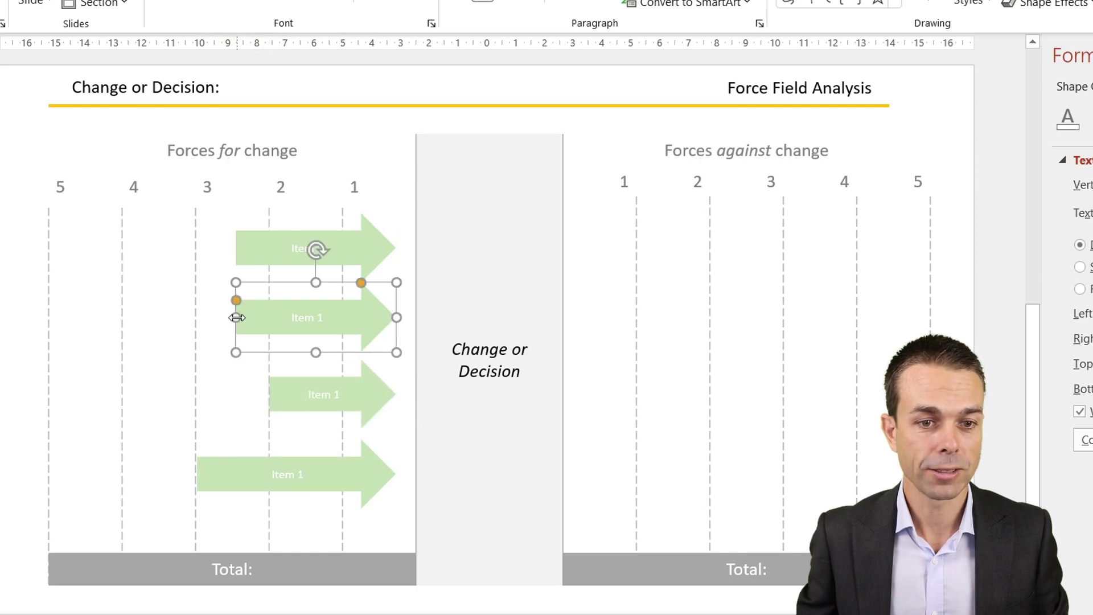
{"action": "left_click_drag", "start_coordinate": [236, 317], "coordinate": [125, 317]}
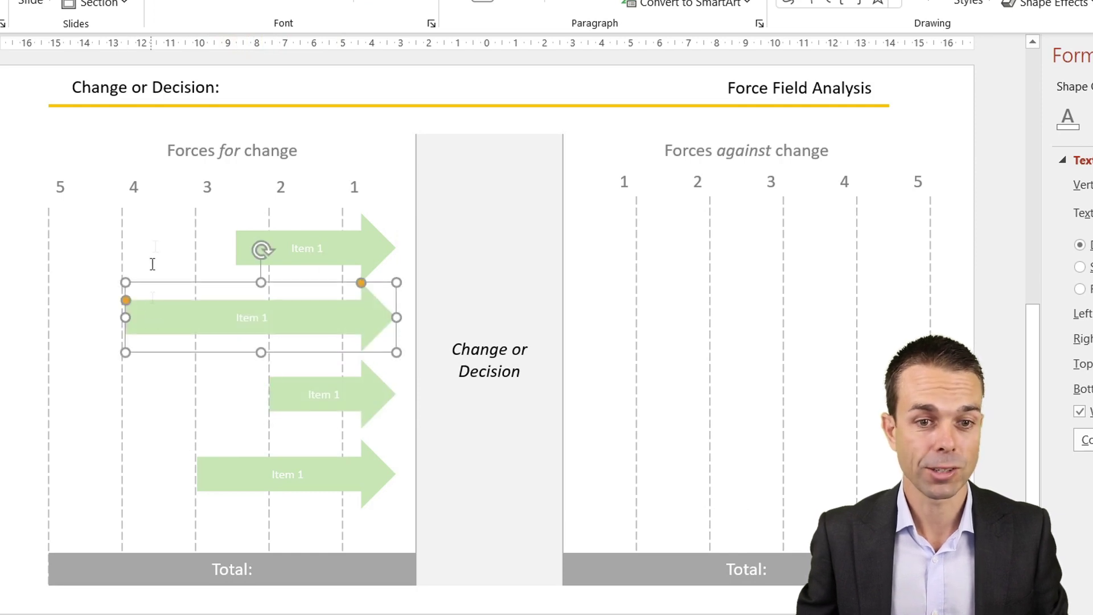
{"action": "left_click", "coordinate": [298, 224]}
{"action": "left_click", "coordinate": [270, 248]}
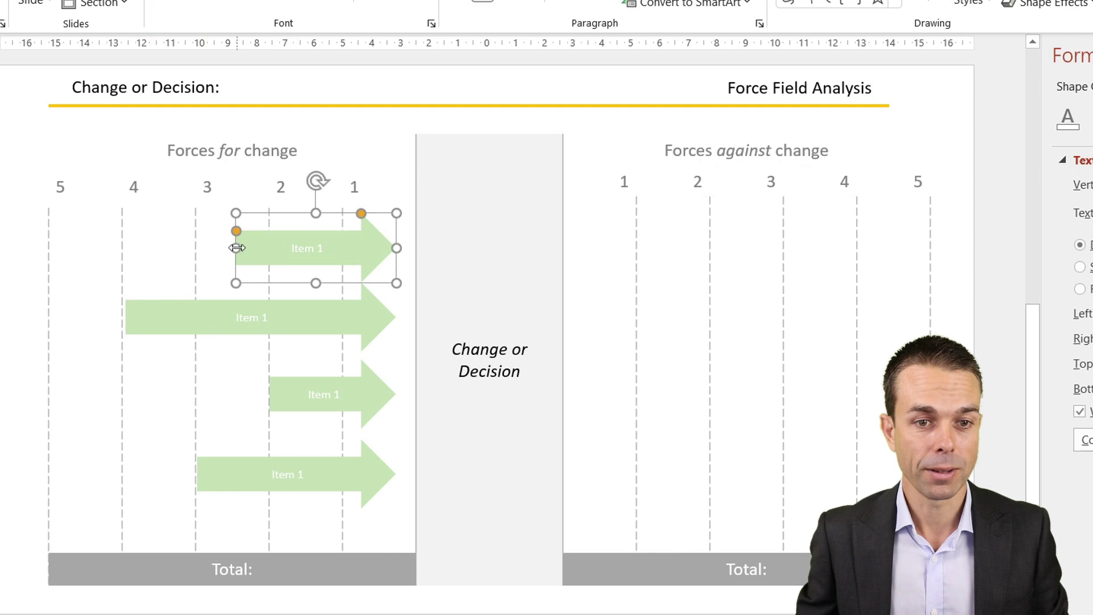
{"action": "left_click_drag", "start_coordinate": [235, 248], "coordinate": [48, 252]}
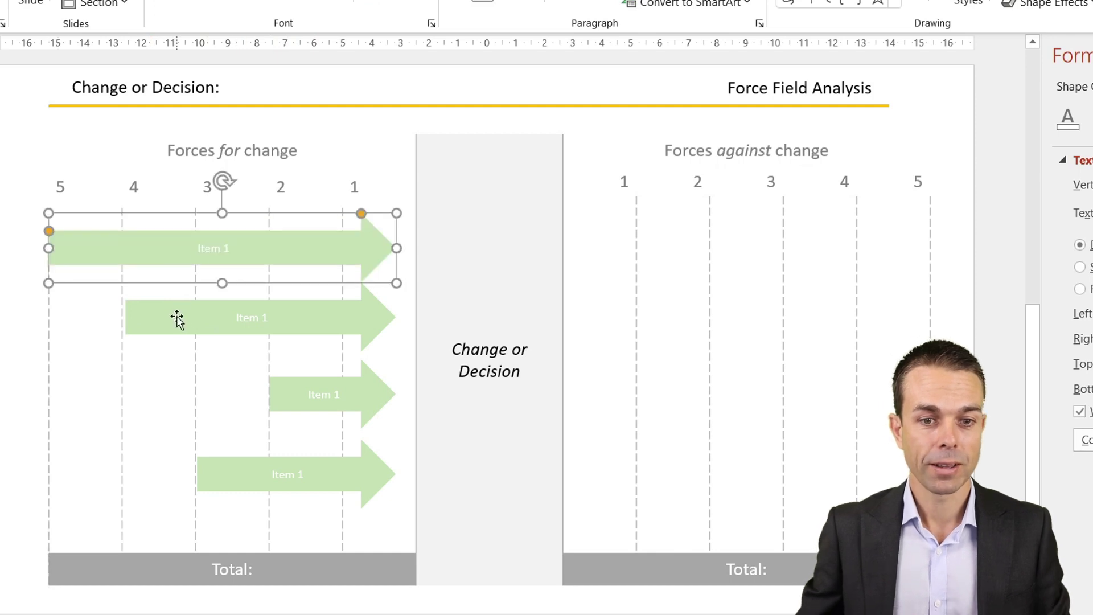
Select all four green arrows together
{"action": "left_click", "coordinate": [331, 394]}
{"action": "left_click", "coordinate": [268, 475]}
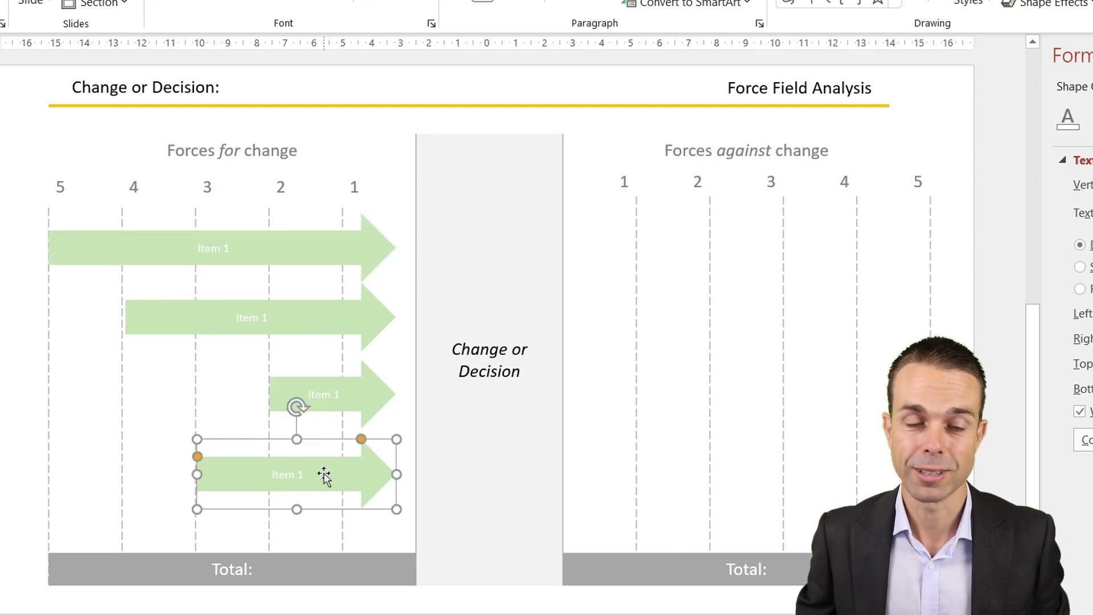
{"action": "left_click", "coordinate": [323, 393], "text": "shift"}
{"action": "left_click", "coordinate": [223, 315], "text": "shift"}
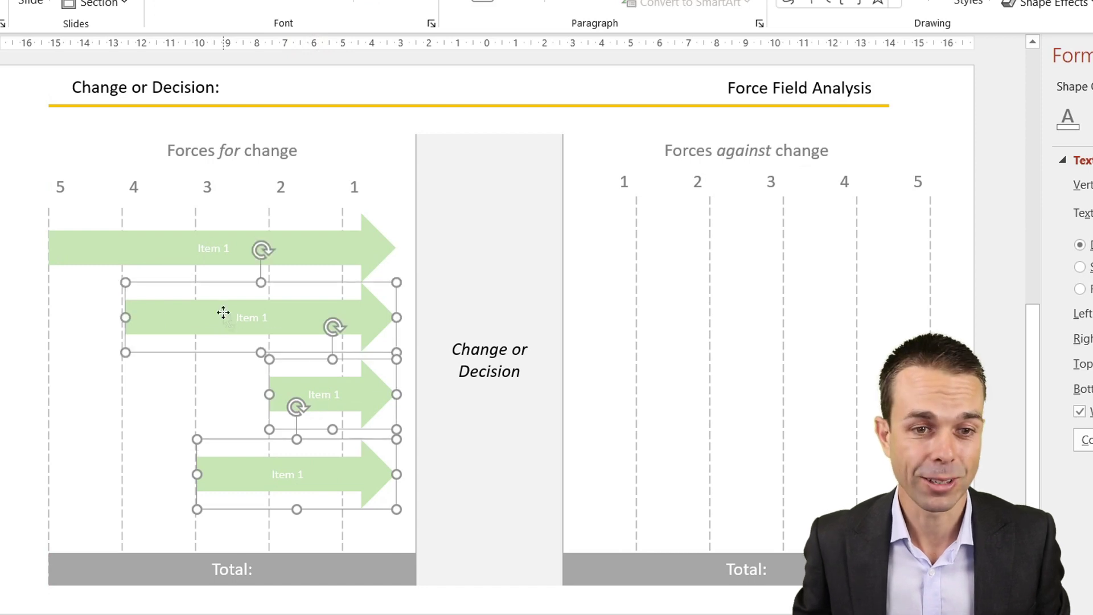
{"action": "left_click", "coordinate": [231, 261], "text": "shift"}
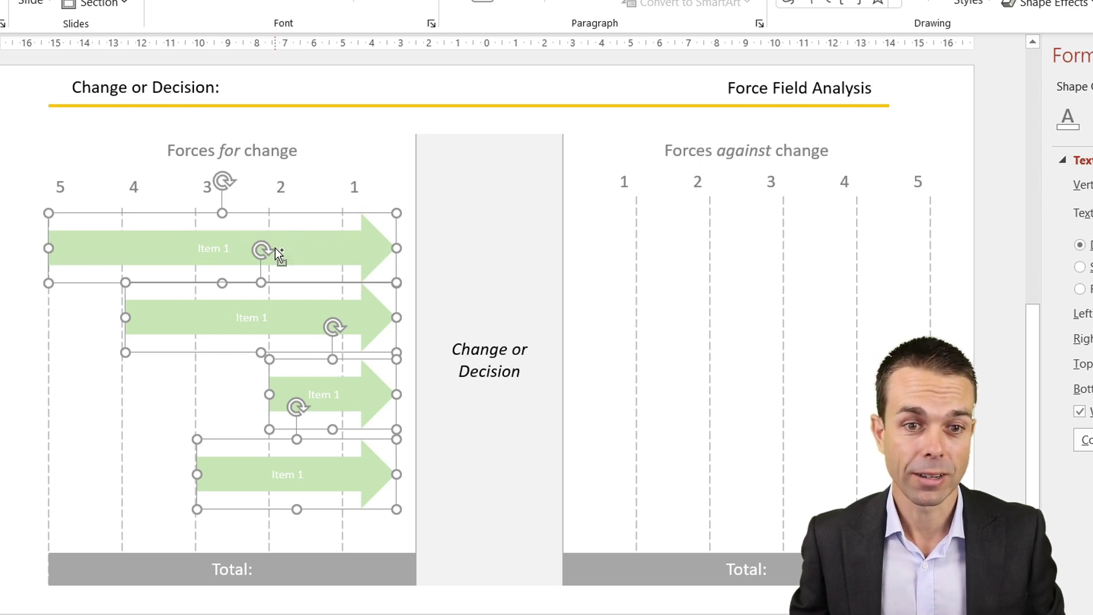
Copy the four arrows, flip them to point left and align them on the right grid
{"action": "key", "text": "ctrl+c"}
{"action": "key", "text": "ctrl+v"}
{"action": "left_click_drag", "start_coordinate": [225, 256], "coordinate": [382, 249]}
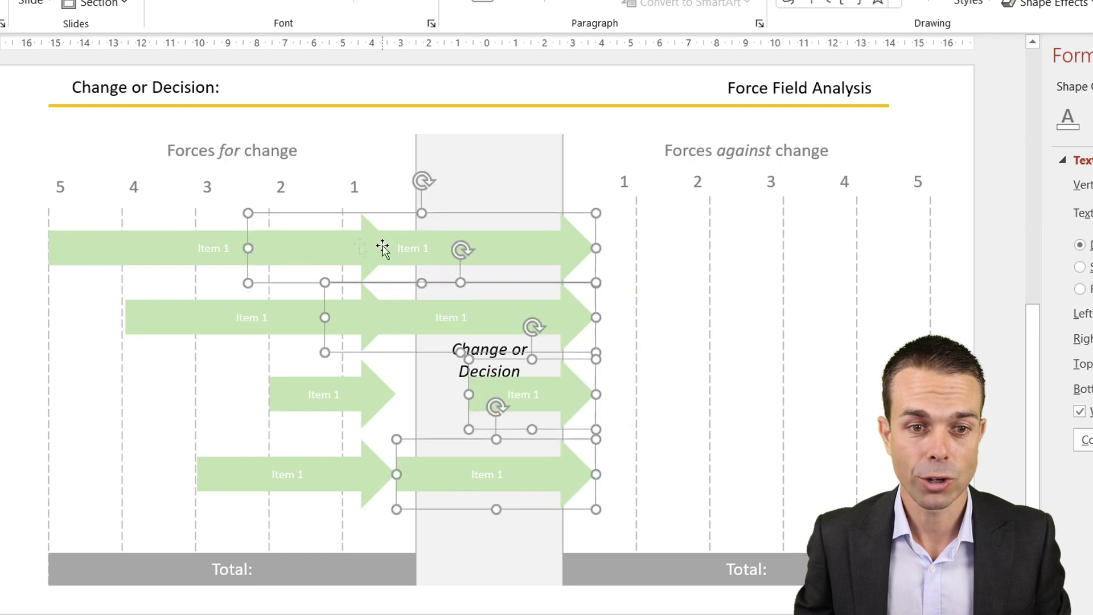
{"action": "left_click_drag", "start_coordinate": [245, 247], "coordinate": [931, 273]}
{"action": "left_click_drag", "start_coordinate": [869, 241], "coordinate": [932, 246]}
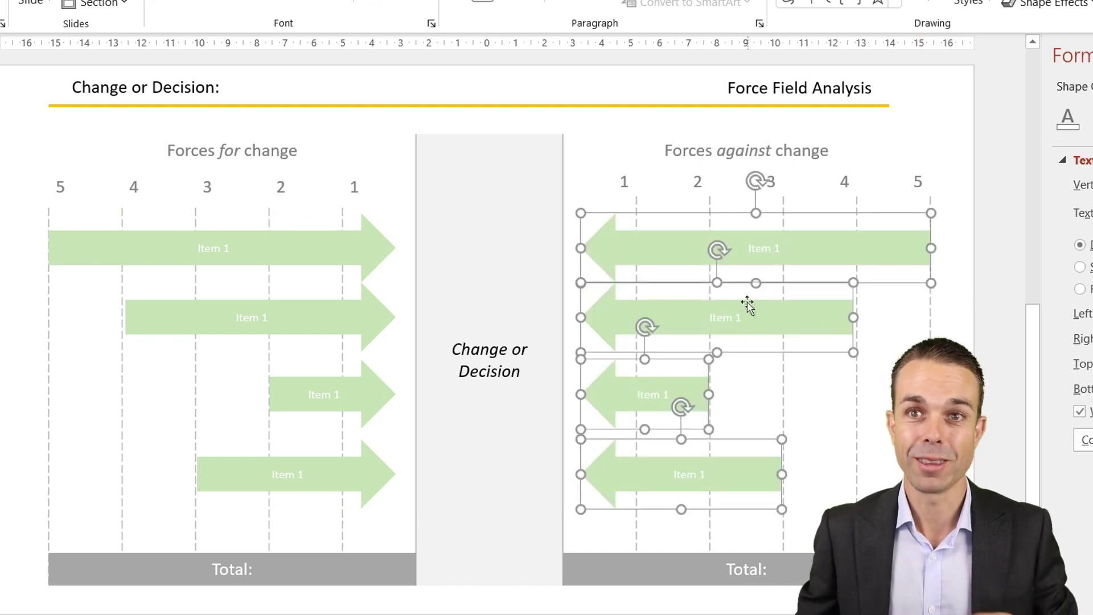
Fill the flipped arrows light orange
{"action": "right_click", "coordinate": [710, 214]}
{"action": "left_click", "coordinate": [772, 165]}
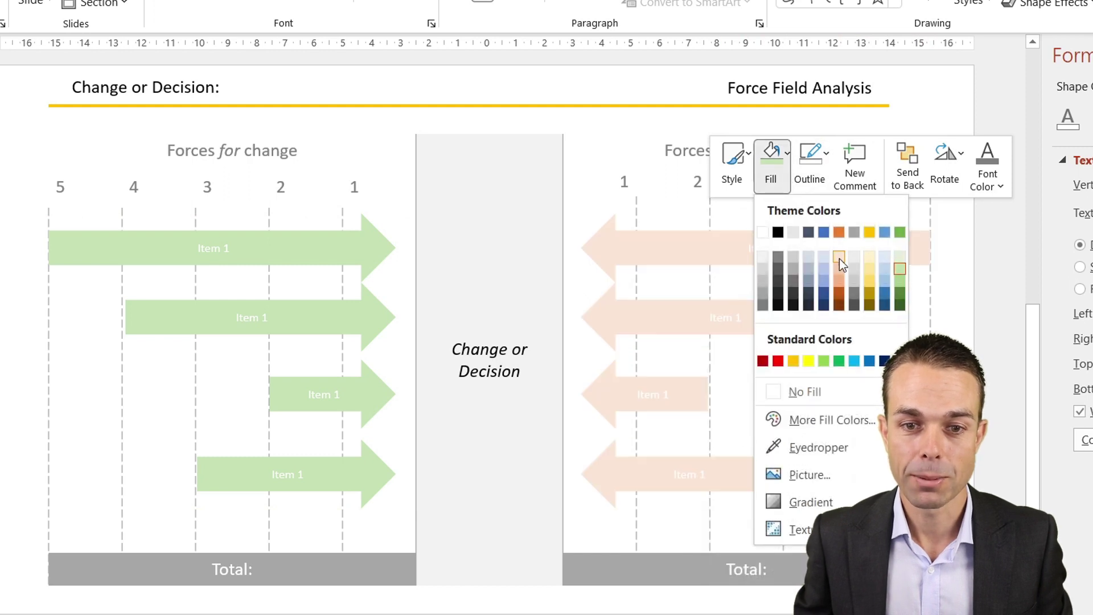
{"action": "left_click", "coordinate": [844, 272]}
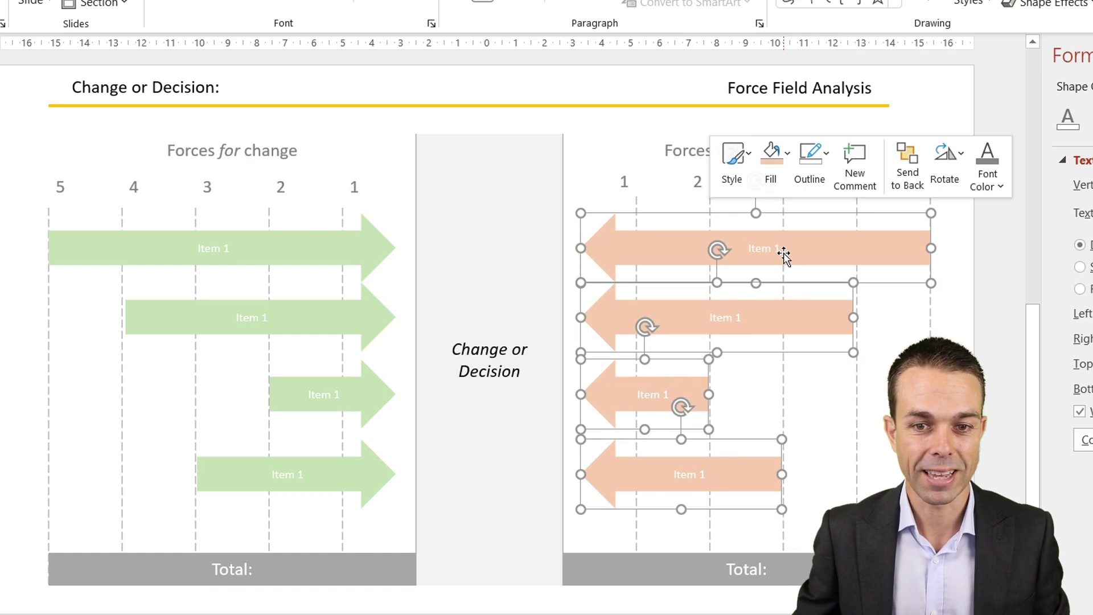
{"action": "left_click", "coordinate": [947, 139]}
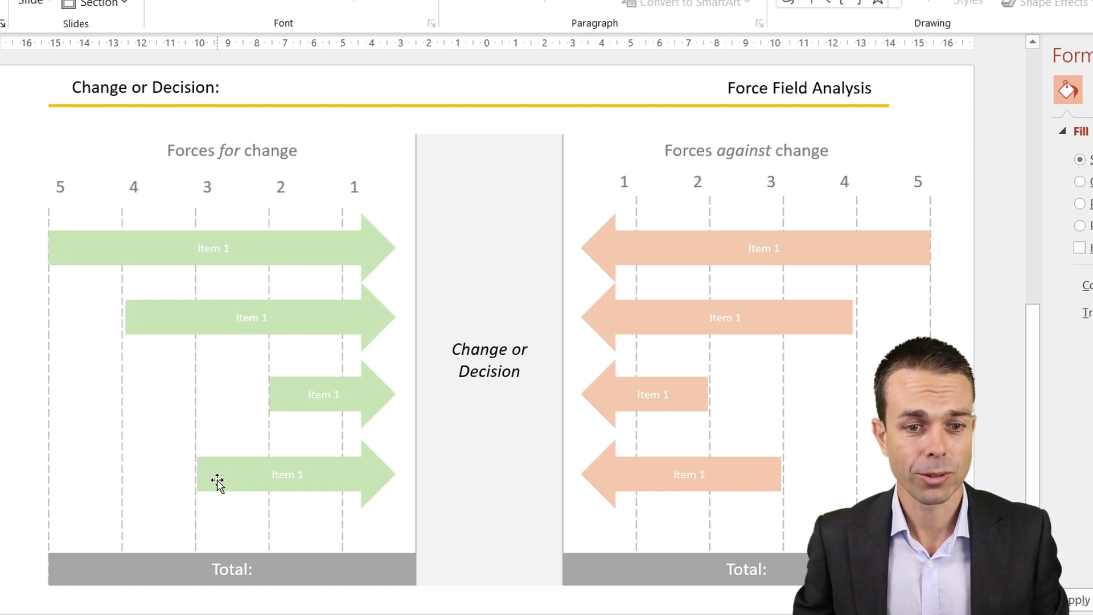
Enter 14 after 'Total:' in both the left and right grey bars
{"action": "left_click", "coordinate": [262, 570]}
{"action": "type", "text": "14"}
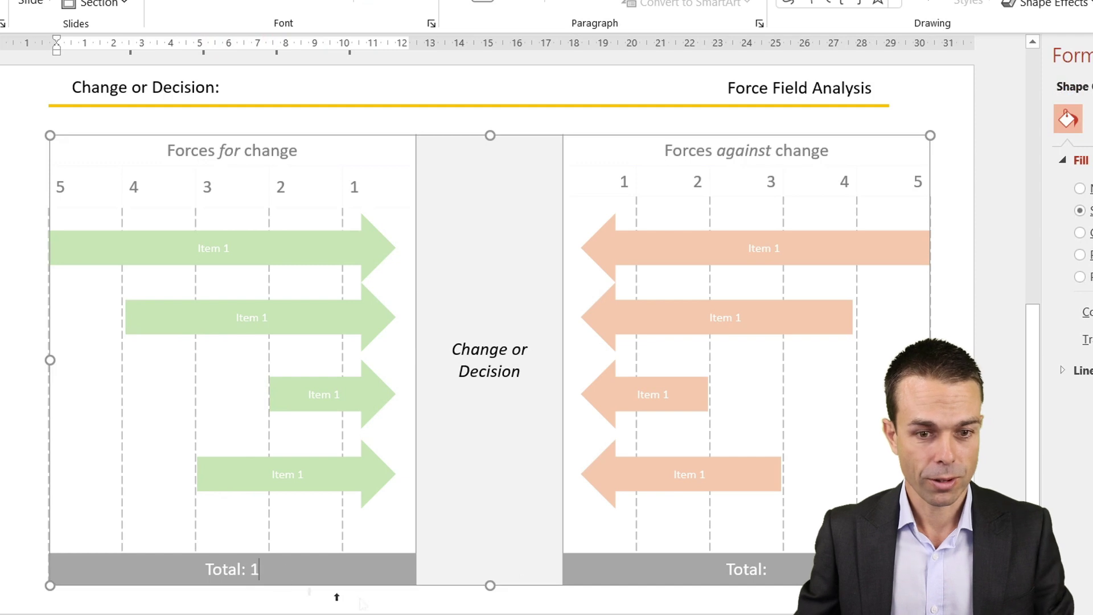
{"action": "left_click", "coordinate": [780, 571]}
{"action": "type", "text": "14"}
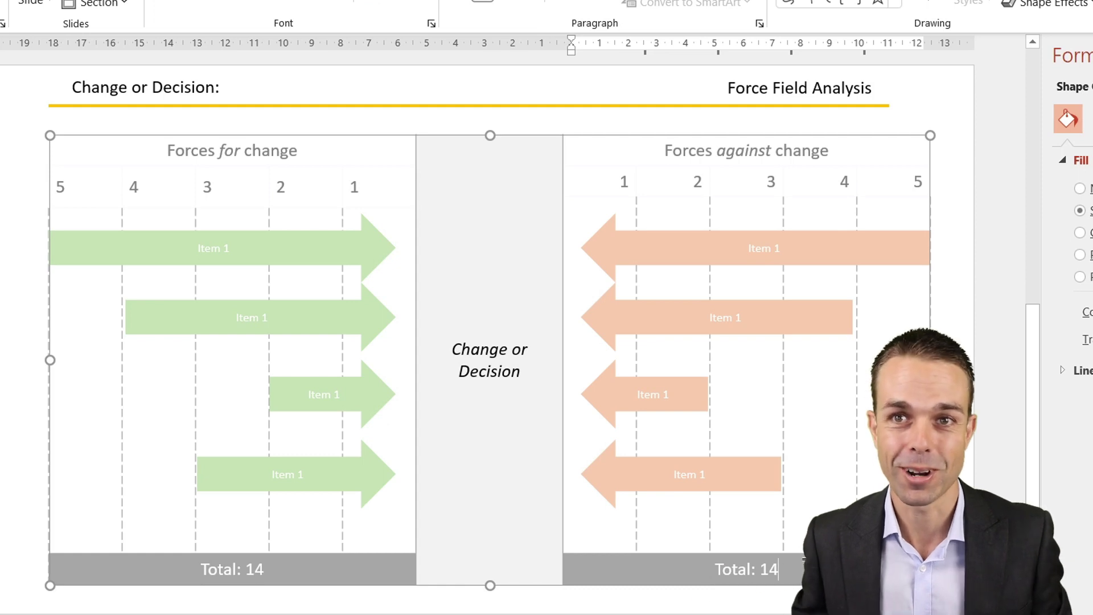
{"action": "key", "text": "Escape"}
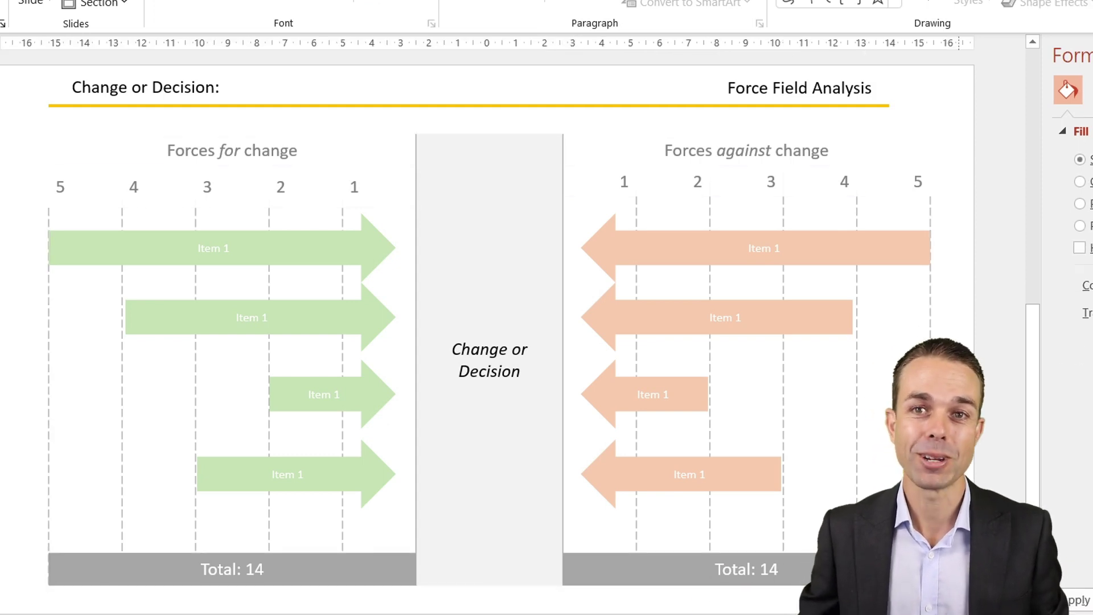